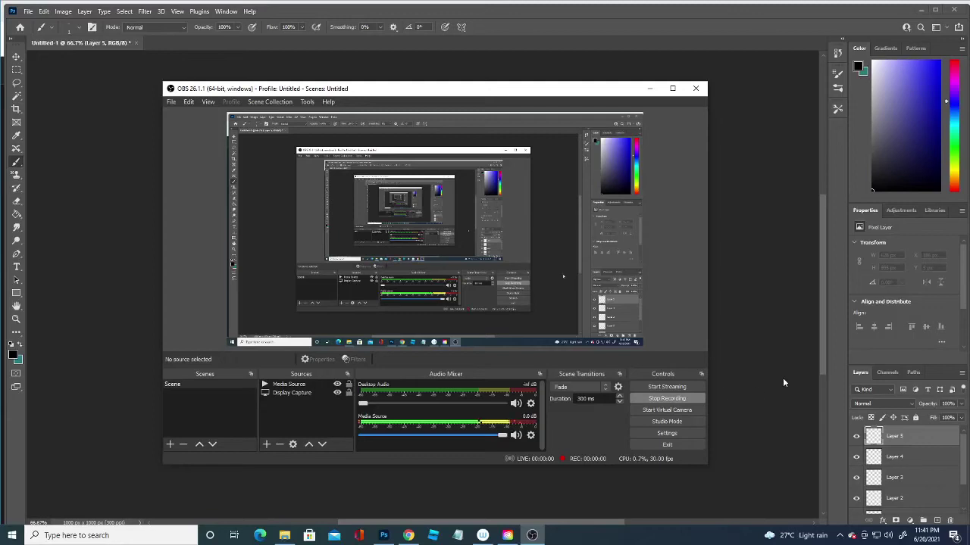
Enable Vertical brush symmetry with its axis centred down the blank canvas.
{"action": "left_click", "coordinate": [782, 378]}
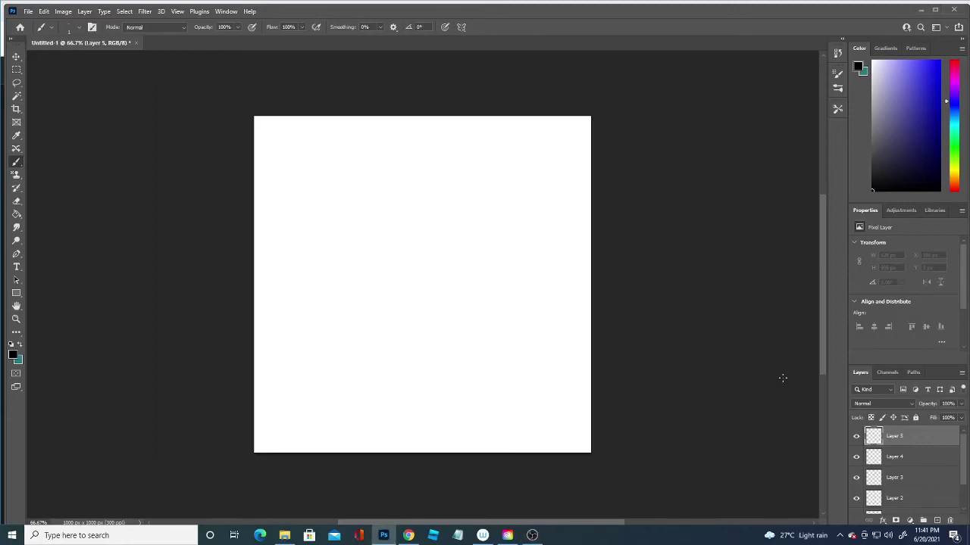
{"action": "left_click", "coordinate": [462, 27]}
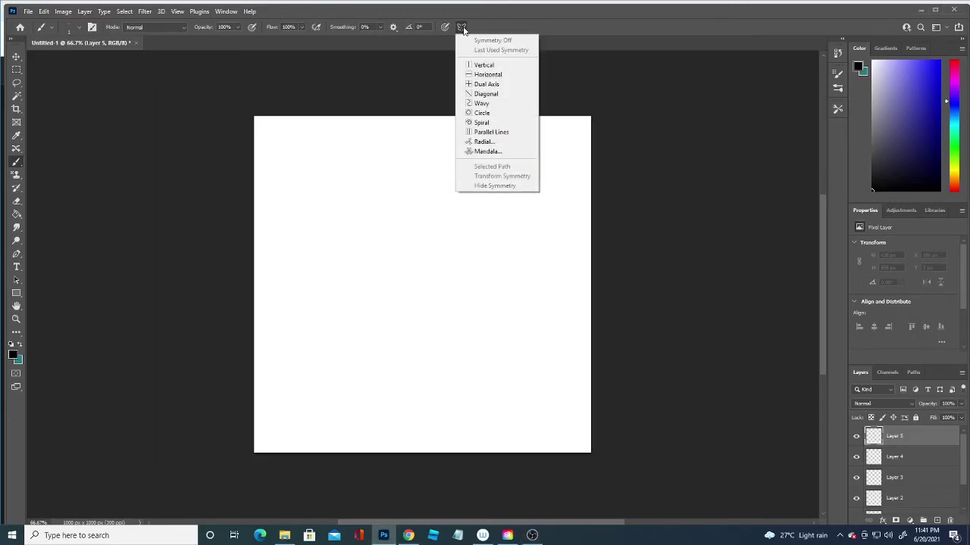
{"action": "left_click", "coordinate": [483, 65]}
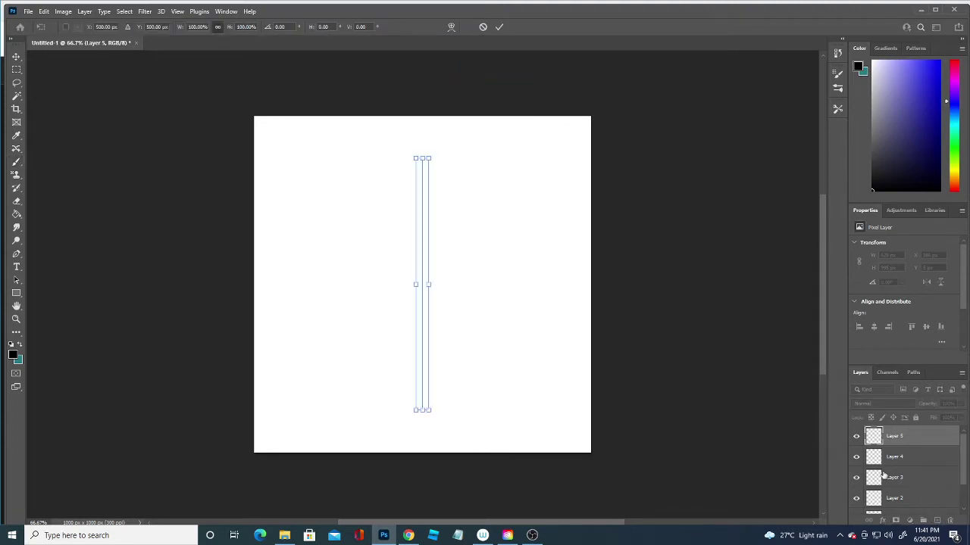
{"action": "left_click", "coordinate": [17, 163]}
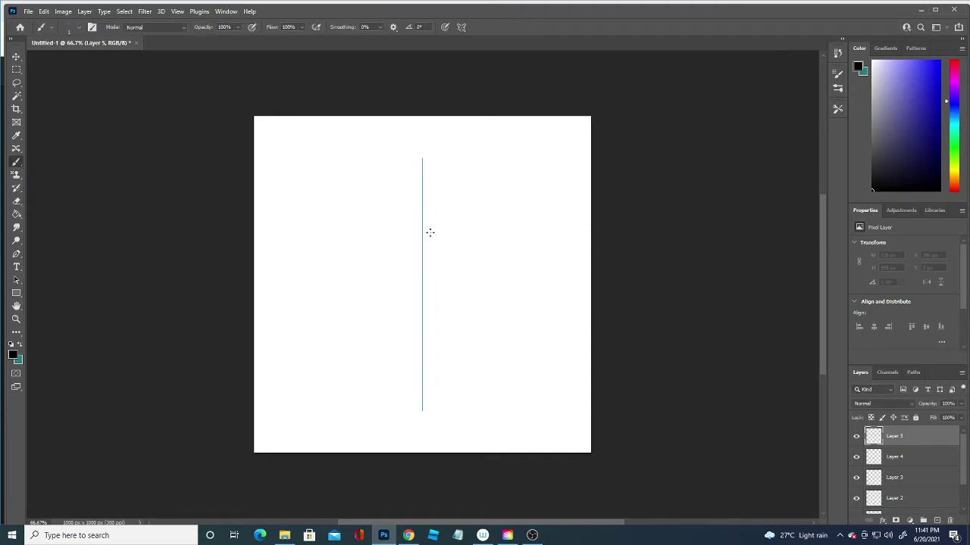
Try mirrored eyebrow strokes, undoing both attempts.
{"action": "left_click_drag", "start_coordinate": [438, 229], "coordinate": [462, 226]}
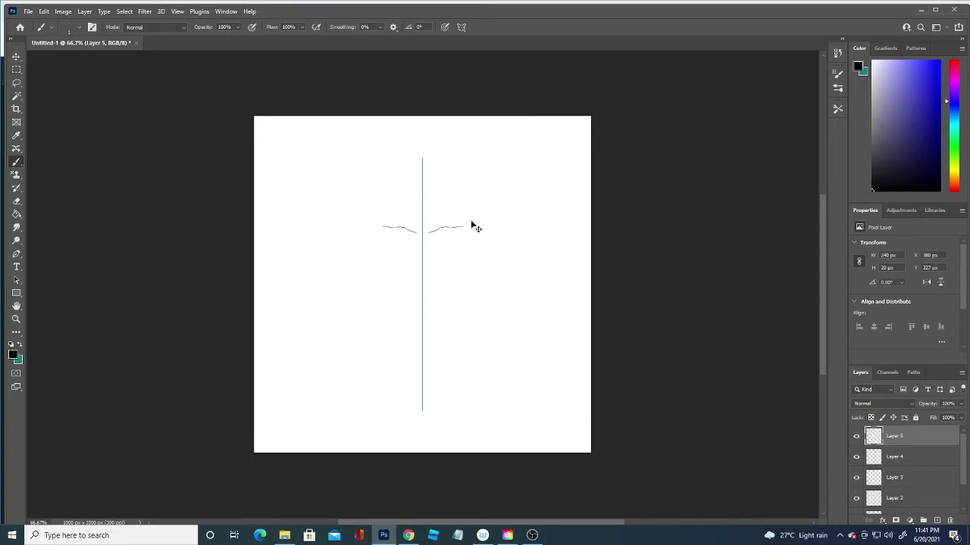
{"action": "key", "text": "ctrl+z"}
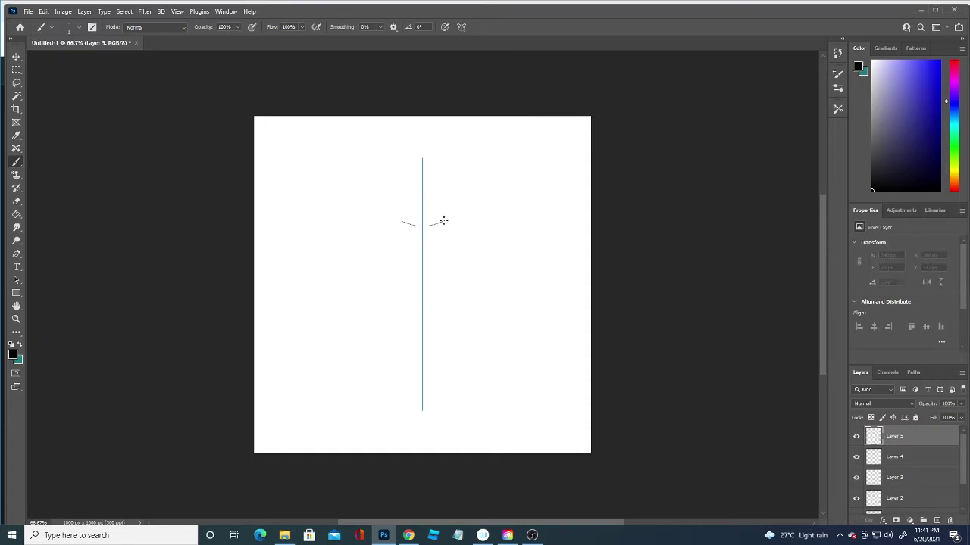
{"action": "mouse_move", "coordinate": [436, 224]}
{"action": "left_mouse_down"}
{"action": "mouse_move", "coordinate": [464, 222]}
{"action": "mouse_move", "coordinate": [449, 234]}
{"action": "mouse_move", "coordinate": [460, 237]}
{"action": "left_mouse_up"}
{"action": "key", "text": "ctrl+z"}
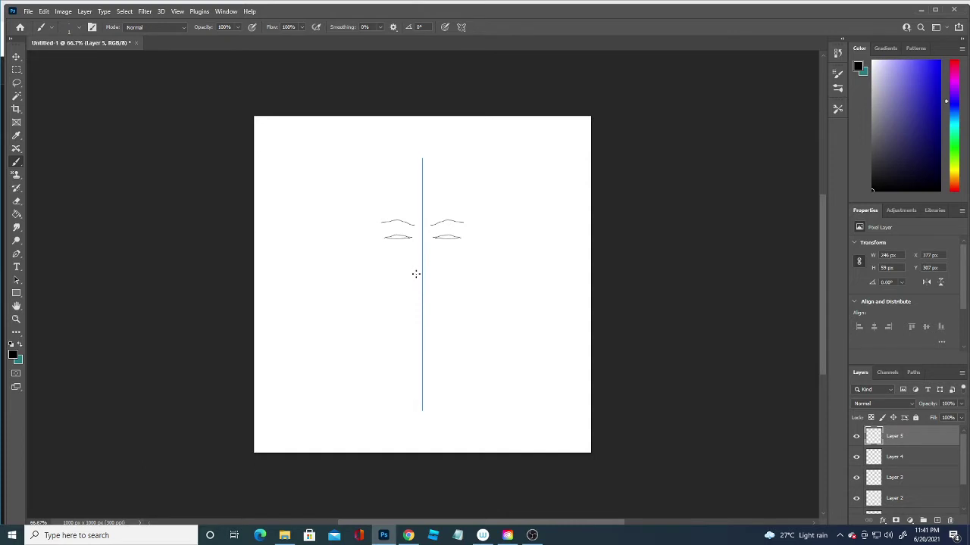
Attempt a nose stroke near the centre line repeatedly, undoing each try.
{"action": "left_click", "coordinate": [416, 273]}
{"action": "left_click_drag", "start_coordinate": [419, 273], "coordinate": [427, 271]}
{"action": "key", "text": "ctrl+z"}
{"action": "left_click_drag", "start_coordinate": [418, 278], "coordinate": [428, 271]}
{"action": "key", "text": "ctrl+z"}
{"action": "left_click_drag", "start_coordinate": [416, 278], "coordinate": [430, 272]}
{"action": "key", "text": "ctrl+z"}
{"action": "left_click", "coordinate": [414, 276]}
{"action": "key", "text": "ctrl+z"}
{"action": "mouse_move", "coordinate": [414, 278]}
{"action": "left_mouse_down"}
{"action": "mouse_move", "coordinate": [430, 276]}
{"action": "mouse_move", "coordinate": [444, 299]}
{"action": "mouse_move", "coordinate": [428, 274]}
{"action": "left_mouse_up"}
{"action": "key", "text": "ctrl+z"}
{"action": "key", "text": "ctrl+z"}
Draw mirrored lips, arched eyebrows, both sides of the face and the ears.
{"action": "left_click_drag", "start_coordinate": [407, 293], "coordinate": [440, 295]}
{"action": "left_click_drag", "start_coordinate": [414, 221], "coordinate": [379, 217]}
{"action": "mouse_move", "coordinate": [372, 209]}
{"action": "left_mouse_down"}
{"action": "mouse_move", "coordinate": [377, 281]}
{"action": "mouse_move", "coordinate": [388, 303]}
{"action": "mouse_move", "coordinate": [419, 322]}
{"action": "left_mouse_up"}
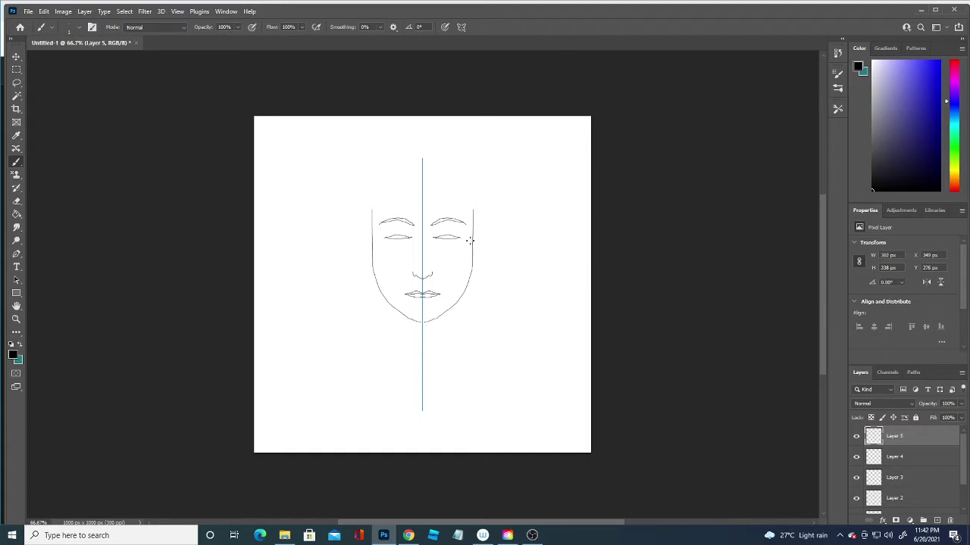
{"action": "left_click_drag", "start_coordinate": [473, 238], "coordinate": [474, 266]}
Turn symmetry off and freehand the hair outline over the head and down the left side.
{"action": "left_click", "coordinate": [461, 27]}
{"action": "left_click", "coordinate": [490, 41]}
{"action": "left_click_drag", "start_coordinate": [474, 236], "coordinate": [484, 203]}
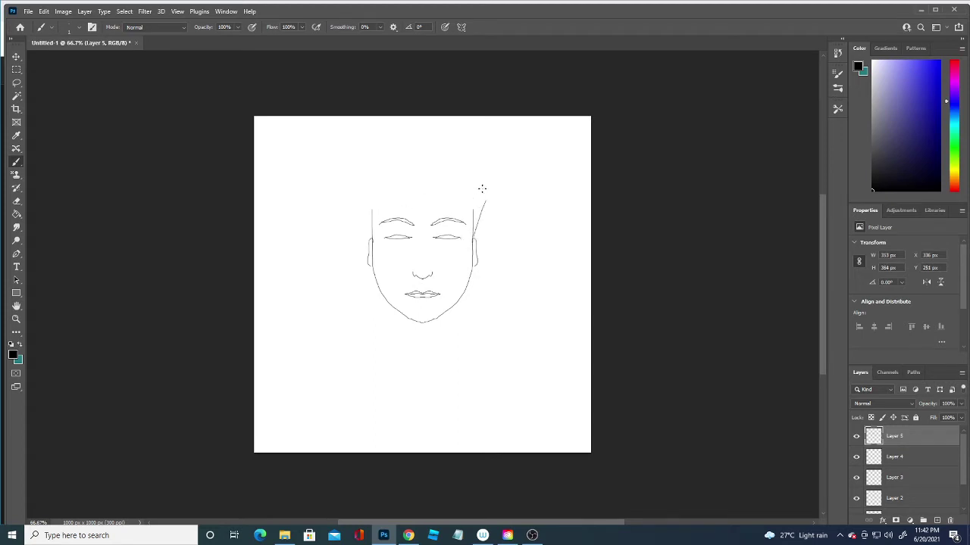
{"action": "mouse_move", "coordinate": [469, 175]}
{"action": "left_mouse_down"}
{"action": "mouse_move", "coordinate": [488, 200]}
{"action": "mouse_move", "coordinate": [424, 165]}
{"action": "mouse_move", "coordinate": [387, 172]}
{"action": "mouse_move", "coordinate": [360, 197]}
{"action": "left_mouse_up"}
{"action": "left_click_drag", "start_coordinate": [459, 165], "coordinate": [350, 197]}
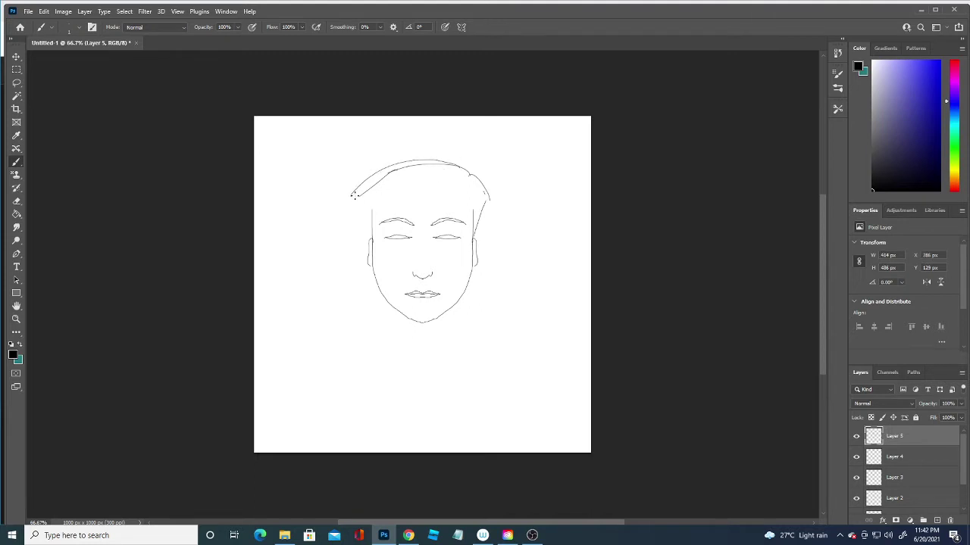
{"action": "left_click_drag", "start_coordinate": [356, 190], "coordinate": [343, 224]}
{"action": "left_click_drag", "start_coordinate": [351, 200], "coordinate": [325, 338]}
{"action": "left_click_drag", "start_coordinate": [369, 210], "coordinate": [371, 239]}
{"action": "left_click_drag", "start_coordinate": [326, 335], "coordinate": [326, 359]}
{"action": "key", "text": "ctrl+z"}
{"action": "key", "text": "ctrl+z"}
{"action": "left_click_drag", "start_coordinate": [326, 358], "coordinate": [354, 190]}
Hatch sweeping strands through the hair and add one neck line under the right jaw.
{"action": "mouse_move", "coordinate": [426, 168]}
{"action": "left_mouse_down"}
{"action": "mouse_move", "coordinate": [363, 209]}
{"action": "mouse_move", "coordinate": [435, 176]}
{"action": "left_mouse_up"}
{"action": "mouse_move", "coordinate": [386, 200]}
{"action": "left_mouse_down"}
{"action": "mouse_move", "coordinate": [367, 223]}
{"action": "mouse_move", "coordinate": [466, 191]}
{"action": "left_mouse_up"}
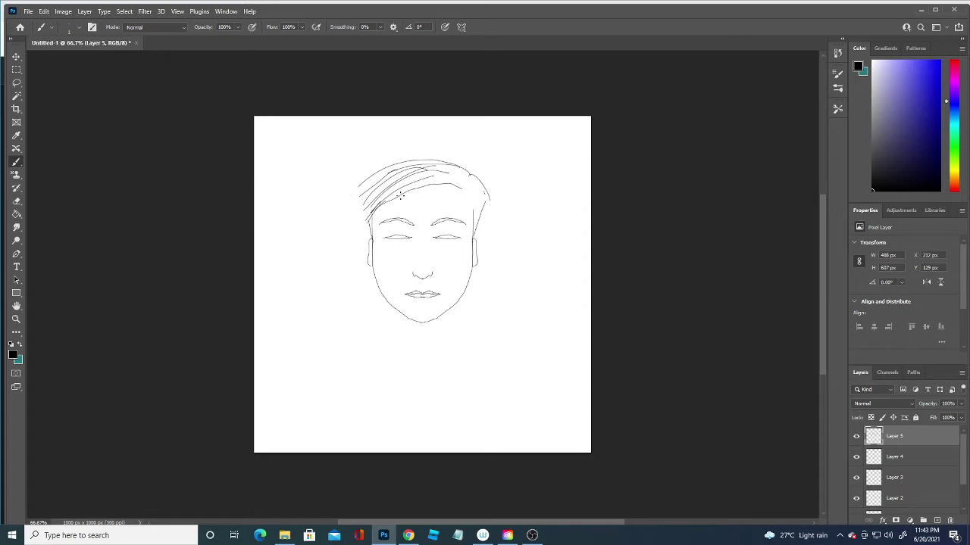
{"action": "left_click_drag", "start_coordinate": [367, 216], "coordinate": [467, 190]}
{"action": "left_click_drag", "start_coordinate": [463, 192], "coordinate": [478, 181]}
{"action": "mouse_move", "coordinate": [476, 180]}
{"action": "left_mouse_down"}
{"action": "mouse_move", "coordinate": [489, 203]}
{"action": "mouse_move", "coordinate": [465, 201]}
{"action": "mouse_move", "coordinate": [475, 224]}
{"action": "left_mouse_up"}
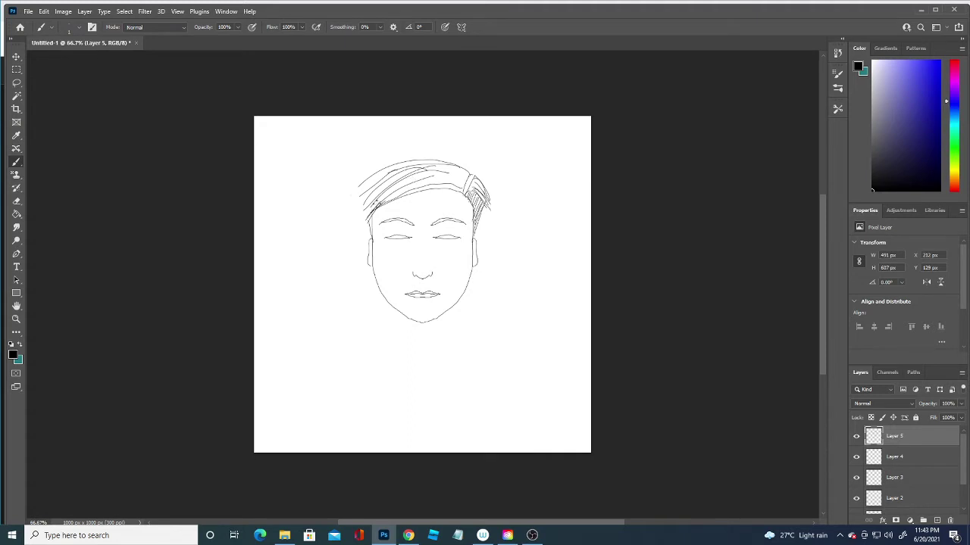
{"action": "mouse_move", "coordinate": [362, 212]}
{"action": "left_mouse_down"}
{"action": "mouse_move", "coordinate": [450, 176]}
{"action": "mouse_move", "coordinate": [365, 198]}
{"action": "mouse_move", "coordinate": [455, 163]}
{"action": "mouse_move", "coordinate": [409, 165]}
{"action": "mouse_move", "coordinate": [452, 162]}
{"action": "mouse_move", "coordinate": [453, 180]}
{"action": "mouse_move", "coordinate": [462, 179]}
{"action": "mouse_move", "coordinate": [367, 204]}
{"action": "left_mouse_up"}
{"action": "mouse_move", "coordinate": [403, 168]}
{"action": "left_mouse_down"}
{"action": "mouse_move", "coordinate": [357, 192]}
{"action": "mouse_move", "coordinate": [361, 215]}
{"action": "mouse_move", "coordinate": [359, 202]}
{"action": "mouse_move", "coordinate": [350, 212]}
{"action": "left_mouse_up"}
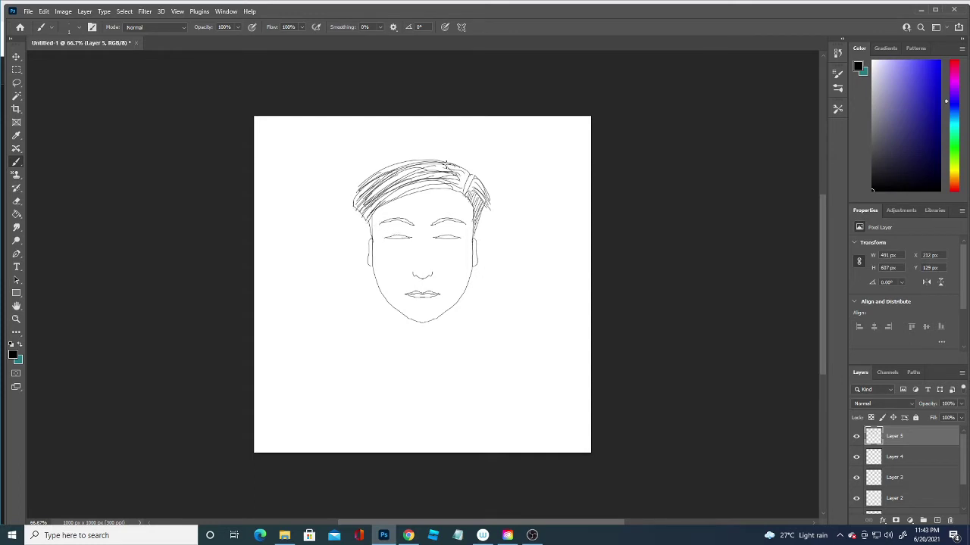
{"action": "left_click_drag", "start_coordinate": [444, 187], "coordinate": [407, 185]}
{"action": "mouse_move", "coordinate": [395, 200]}
{"action": "left_mouse_down"}
{"action": "mouse_move", "coordinate": [455, 189]}
{"action": "mouse_move", "coordinate": [476, 219]}
{"action": "left_mouse_up"}
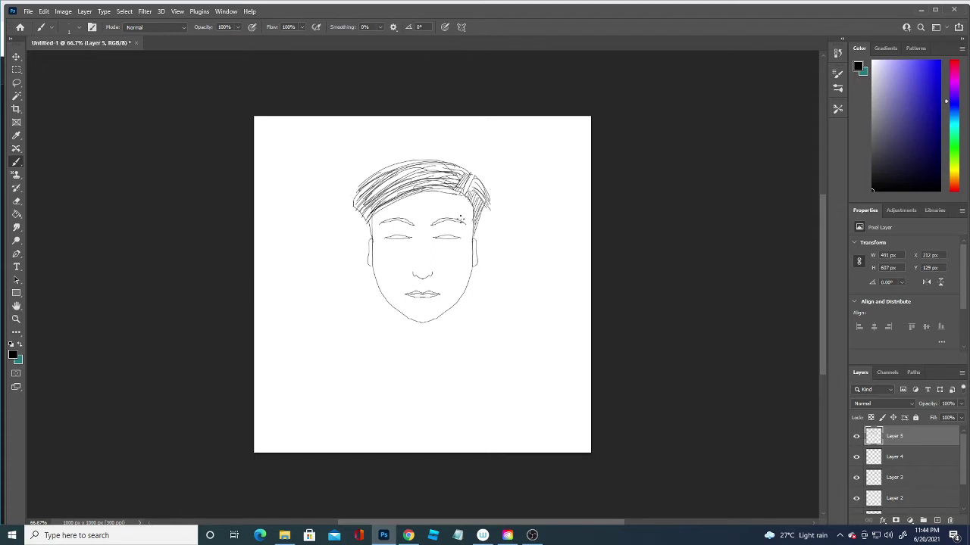
{"action": "left_click_drag", "start_coordinate": [465, 283], "coordinate": [465, 320]}
Restore Vertical symmetry and draw mirrored neck lines curving into a round collar.
{"action": "key", "text": "ctrl+z"}
{"action": "left_click", "coordinate": [461, 27]}
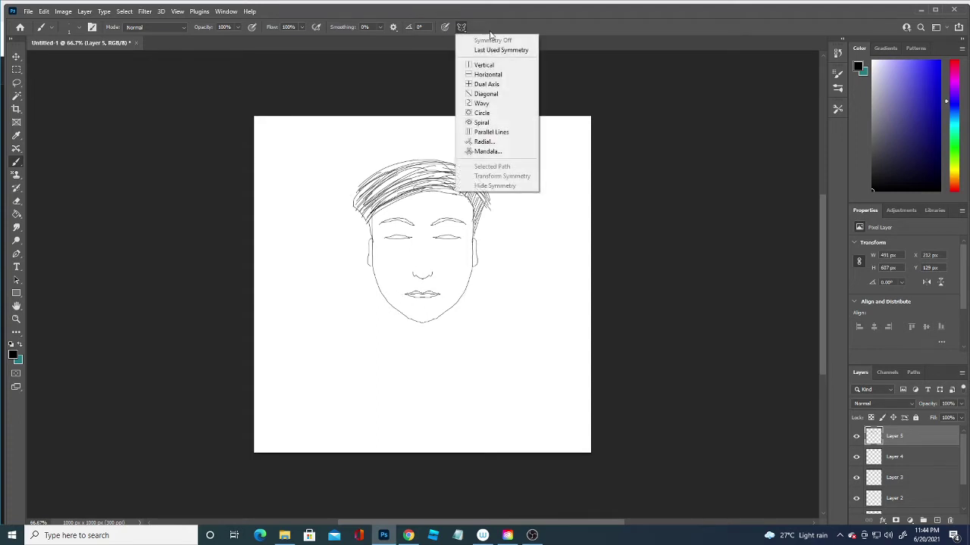
{"action": "left_click", "coordinate": [494, 50]}
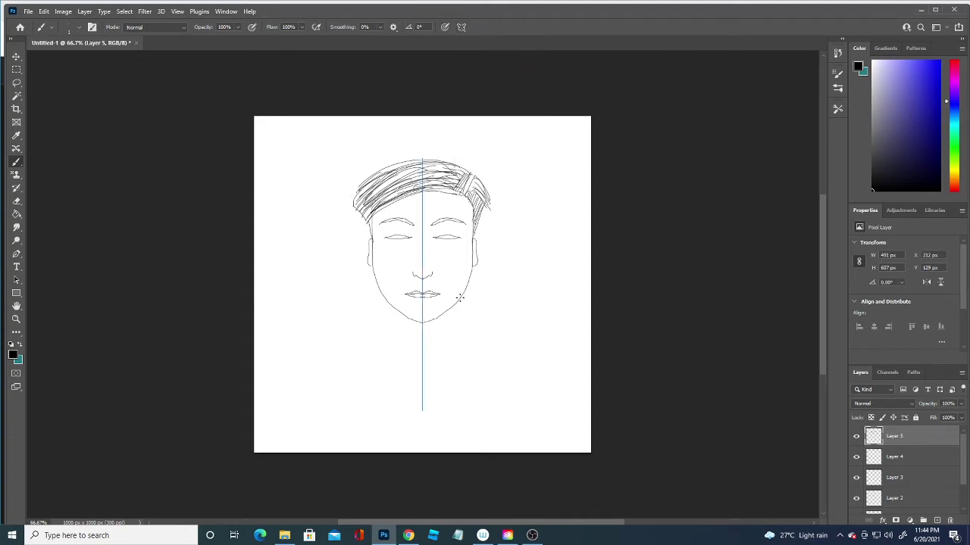
{"action": "left_click_drag", "start_coordinate": [460, 298], "coordinate": [463, 342]}
{"action": "left_click_drag", "start_coordinate": [381, 340], "coordinate": [422, 347]}
{"action": "left_click_drag", "start_coordinate": [380, 344], "coordinate": [422, 352]}
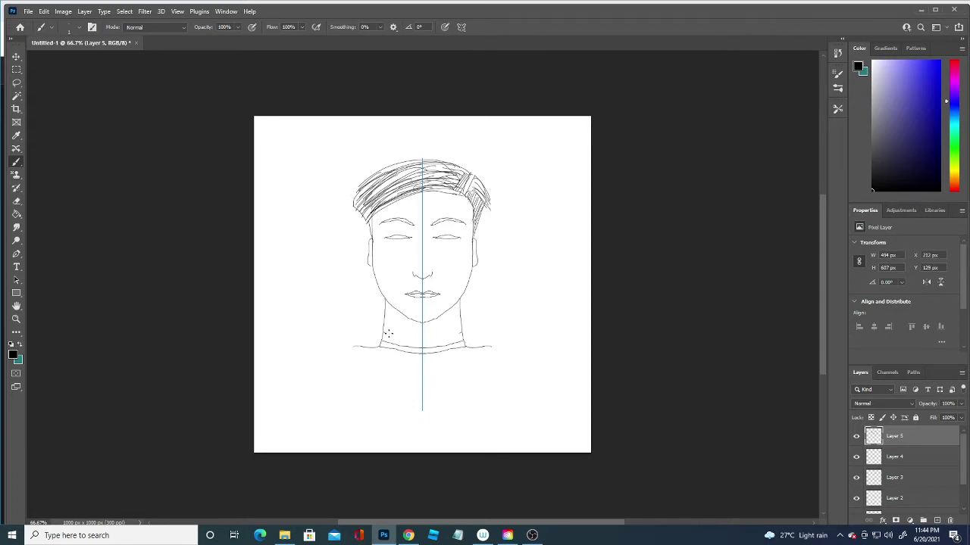
{"action": "left_click_drag", "start_coordinate": [385, 335], "coordinate": [434, 331]}
{"action": "key", "text": "ctrl+z"}
{"action": "key", "text": "ctrl+z"}
{"action": "key", "text": "ctrl+z"}
{"action": "key", "text": "ctrl+z"}
{"action": "key", "text": "ctrl+z"}
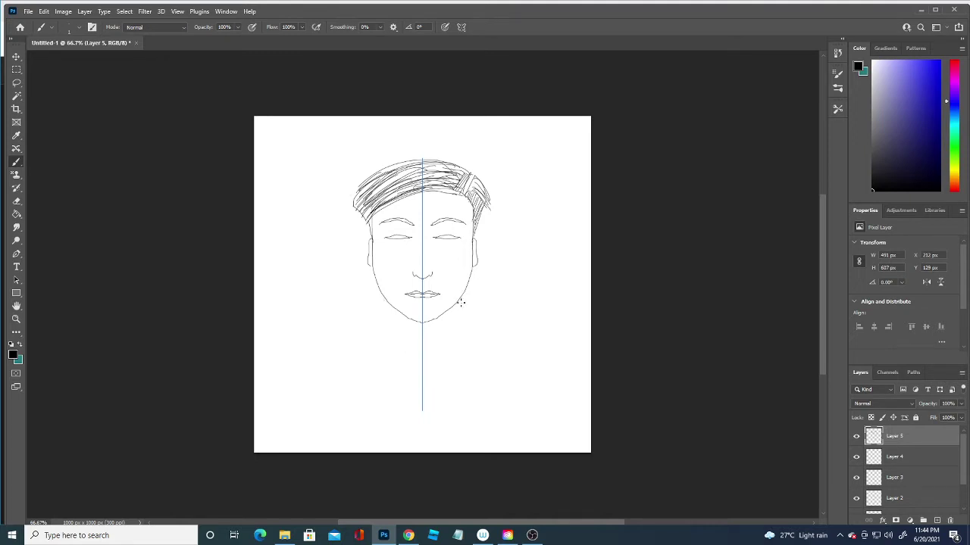
{"action": "left_click_drag", "start_coordinate": [461, 302], "coordinate": [463, 322]}
{"action": "key", "text": "ctrl+z"}
{"action": "key", "text": "ctrl+z"}
{"action": "left_click_drag", "start_coordinate": [393, 331], "coordinate": [393, 339]}
{"action": "key", "text": "ctrl+z"}
{"action": "key", "text": "ctrl+z"}
{"action": "left_click_drag", "start_coordinate": [457, 356], "coordinate": [442, 364]}
Draw mirrored shoulders and torso sides to the canvas bottom, discarding extra hair hatching.
{"action": "mouse_move", "coordinate": [367, 336]}
{"action": "left_mouse_down"}
{"action": "mouse_move", "coordinate": [369, 356]}
{"action": "mouse_move", "coordinate": [400, 378]}
{"action": "left_mouse_up"}
{"action": "mouse_move", "coordinate": [464, 327]}
{"action": "left_mouse_down"}
{"action": "mouse_move", "coordinate": [525, 343]}
{"action": "mouse_move", "coordinate": [538, 478]}
{"action": "left_mouse_up"}
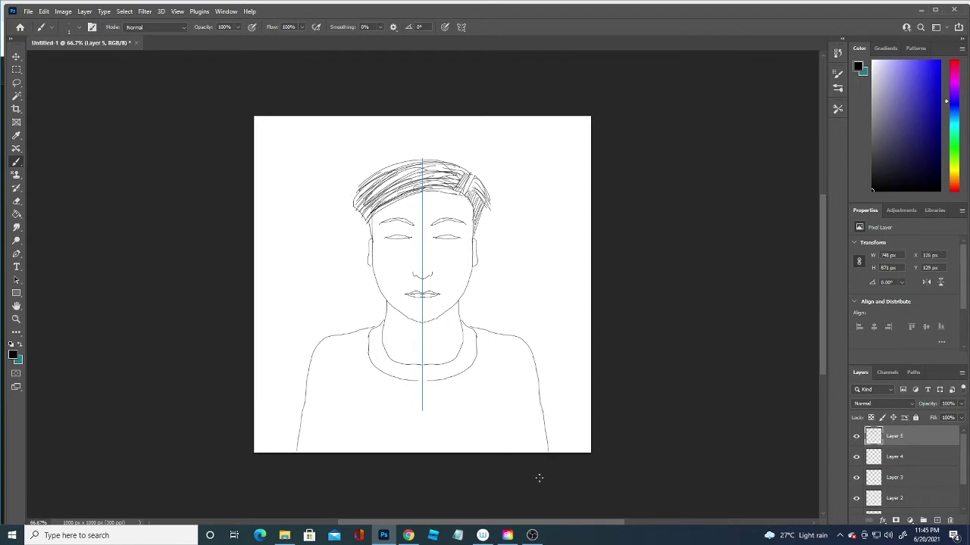
{"action": "key", "text": "ctrl+z"}
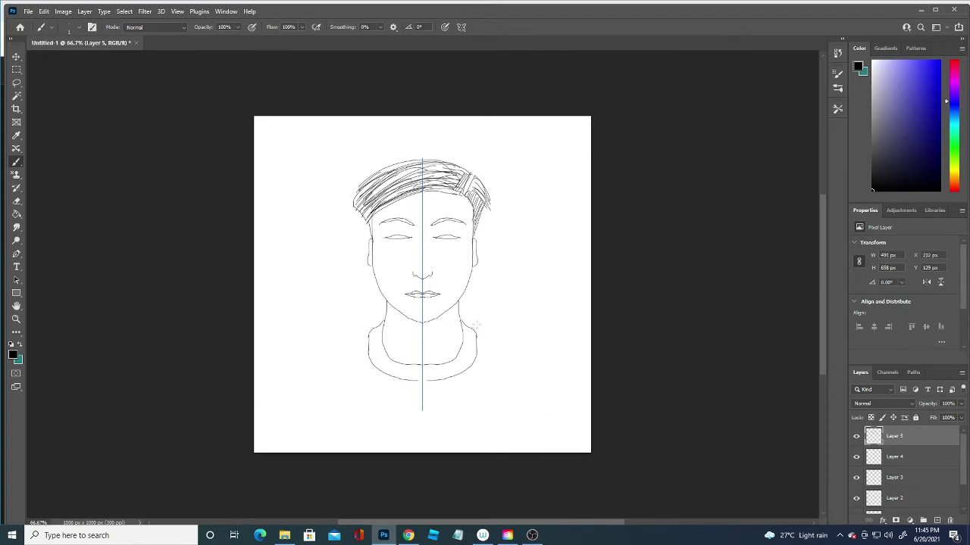
{"action": "mouse_move", "coordinate": [465, 326]}
{"action": "left_mouse_down"}
{"action": "mouse_move", "coordinate": [540, 338]}
{"action": "mouse_move", "coordinate": [558, 385]}
{"action": "mouse_move", "coordinate": [551, 471]}
{"action": "left_mouse_up"}
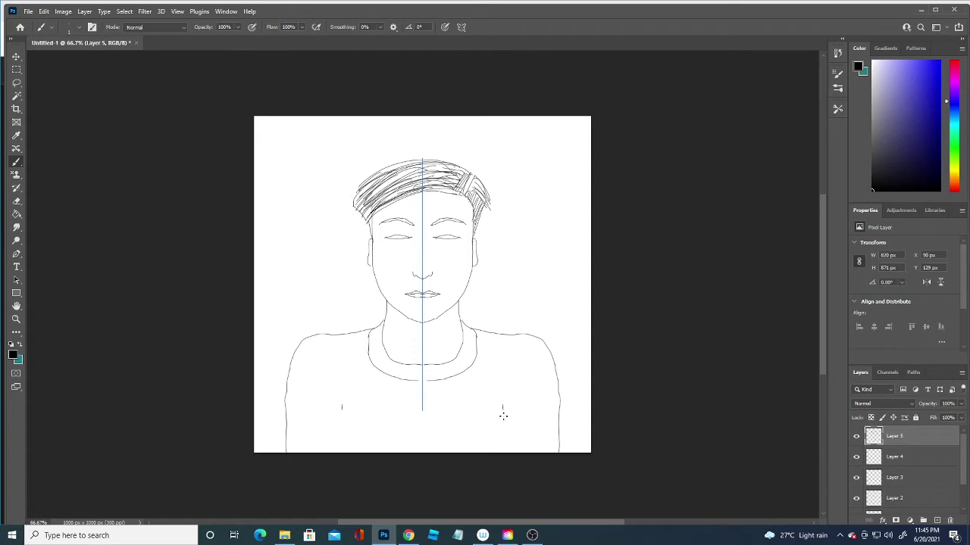
{"action": "left_click_drag", "start_coordinate": [503, 416], "coordinate": [497, 468]}
{"action": "mouse_move", "coordinate": [362, 217]}
{"action": "left_mouse_down"}
{"action": "mouse_move", "coordinate": [407, 177]}
{"action": "mouse_move", "coordinate": [364, 200]}
{"action": "mouse_move", "coordinate": [385, 176]}
{"action": "mouse_move", "coordinate": [368, 181]}
{"action": "mouse_move", "coordinate": [359, 189]}
{"action": "mouse_move", "coordinate": [404, 182]}
{"action": "left_mouse_up"}
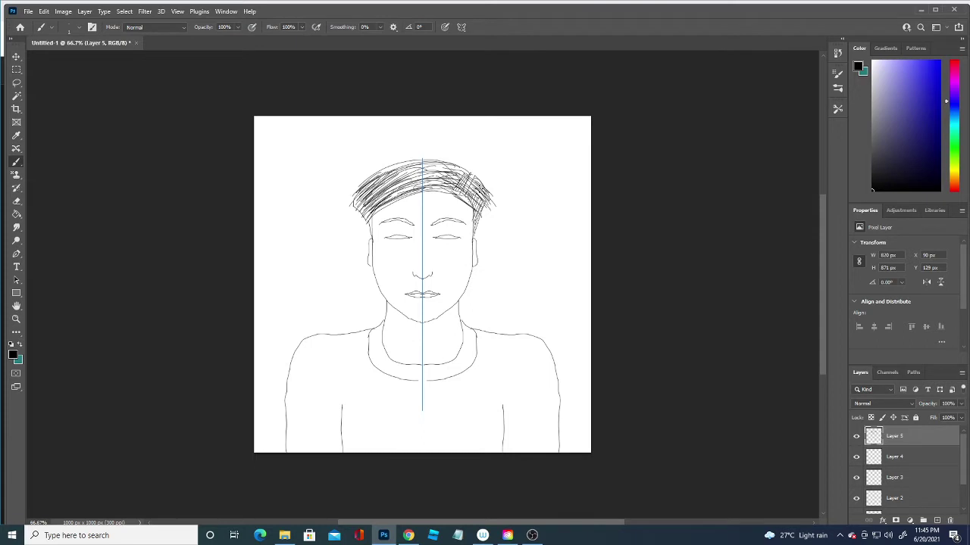
{"action": "key", "text": "ctrl+z"}
{"action": "key", "text": "ctrl+z"}
{"action": "key", "text": "ctrl+z"}
{"action": "key", "text": "ctrl+z"}
{"action": "key", "text": "ctrl+z"}
{"action": "key", "text": "ctrl+z"}
{"action": "key", "text": "ctrl+z"}
{"action": "key", "text": "ctrl+z"}
{"action": "key", "text": "ctrl+z"}
{"action": "key", "text": "ctrl+z"}
{"action": "key", "text": "ctrl+z"}
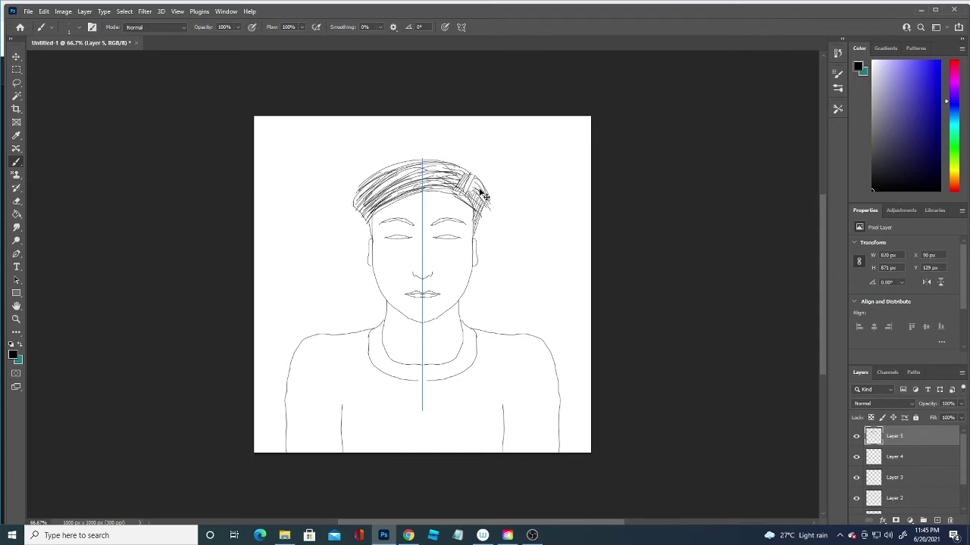
{"action": "key", "text": "ctrl+z"}
{"action": "key", "text": "ctrl+z"}
{"action": "key", "text": "ctrl+z"}
{"action": "key", "text": "ctrl+z"}
On Layer 2, fill the background with a bluish purple using the Paint Bucket.
{"action": "left_click", "coordinate": [917, 499]}
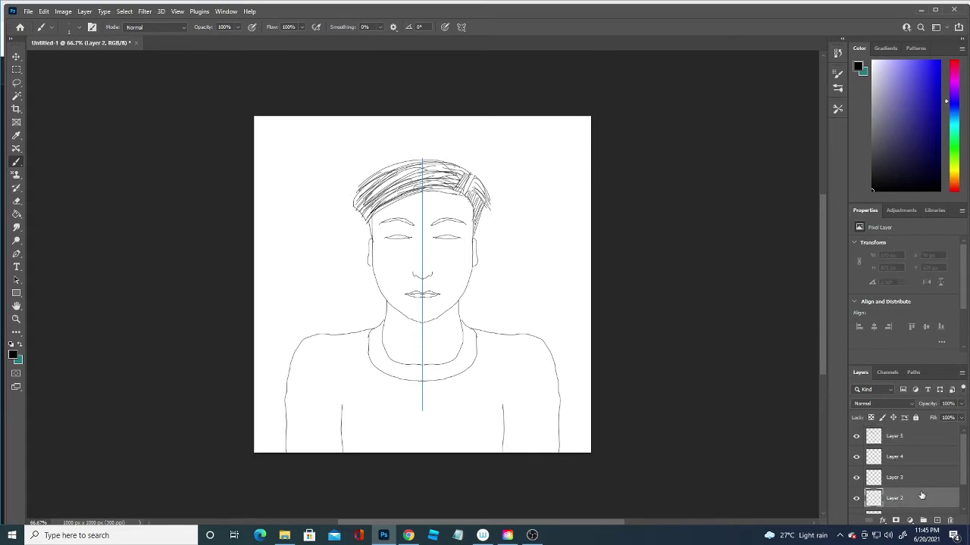
{"action": "key", "text": "ctrl+semicolon"}
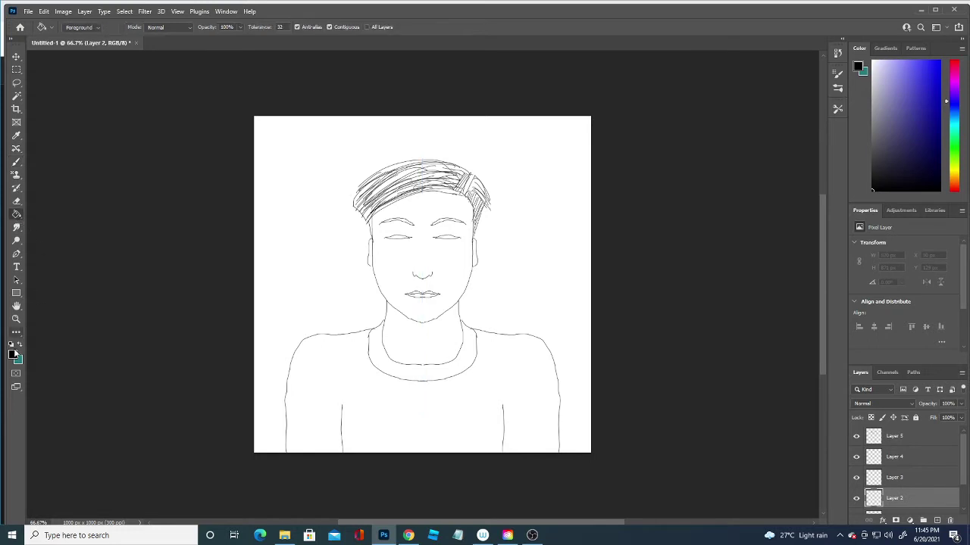
{"action": "left_click", "coordinate": [12, 354]}
{"action": "left_click", "coordinate": [118, 391]}
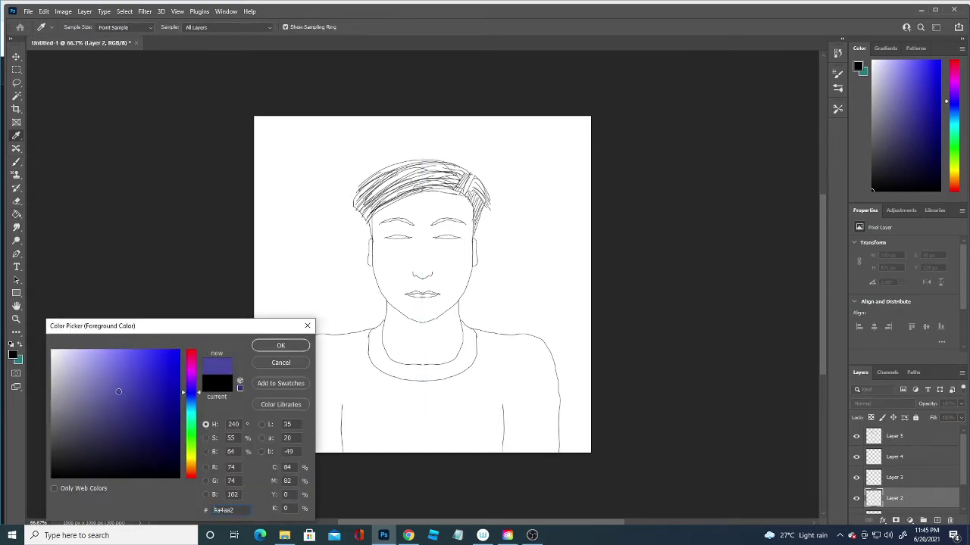
{"action": "left_click", "coordinate": [269, 347]}
{"action": "key", "text": "g"}
{"action": "left_click", "coordinate": [288, 291]}
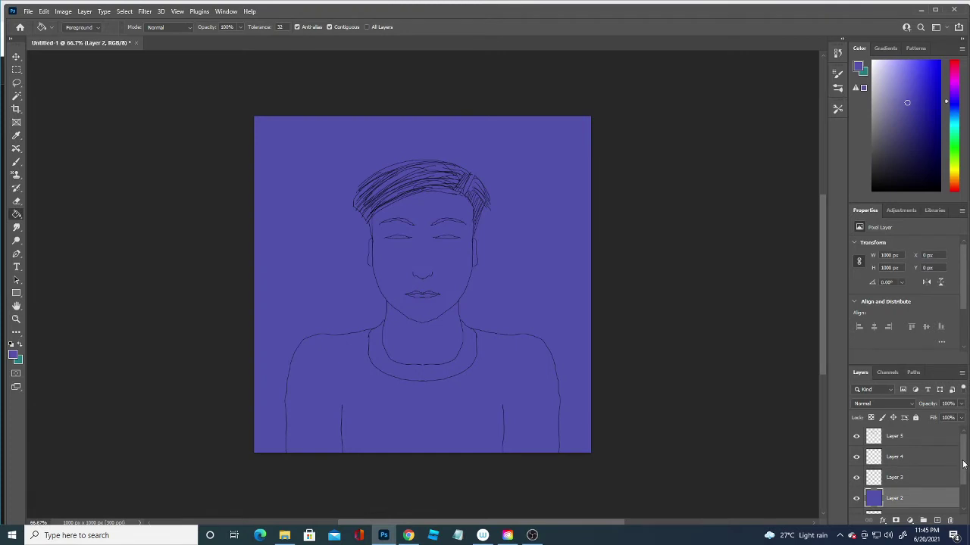
On Layer 3, pick a light green and bucket-fill the background with it.
{"action": "left_click", "coordinate": [913, 477]}
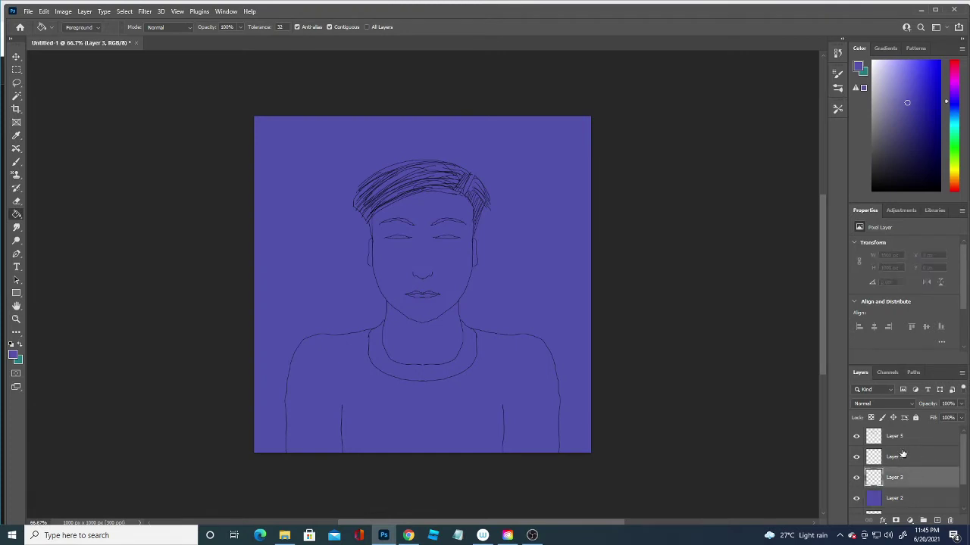
{"action": "left_click", "coordinate": [13, 356]}
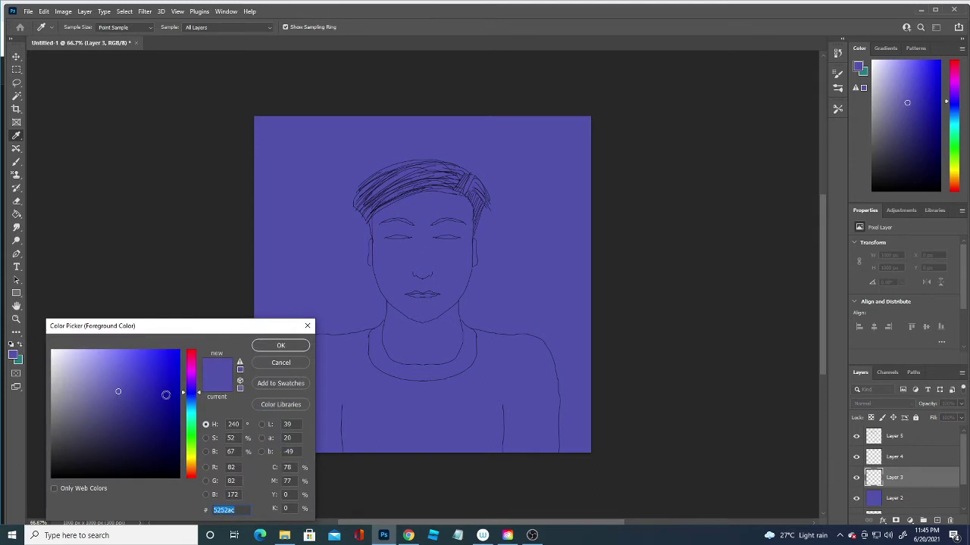
{"action": "left_click", "coordinate": [86, 368]}
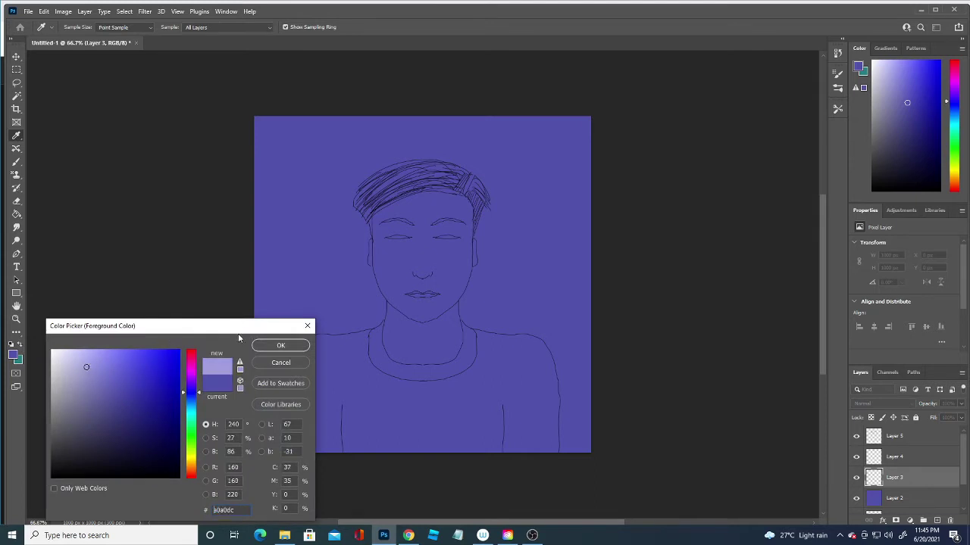
{"action": "left_click", "coordinate": [109, 424]}
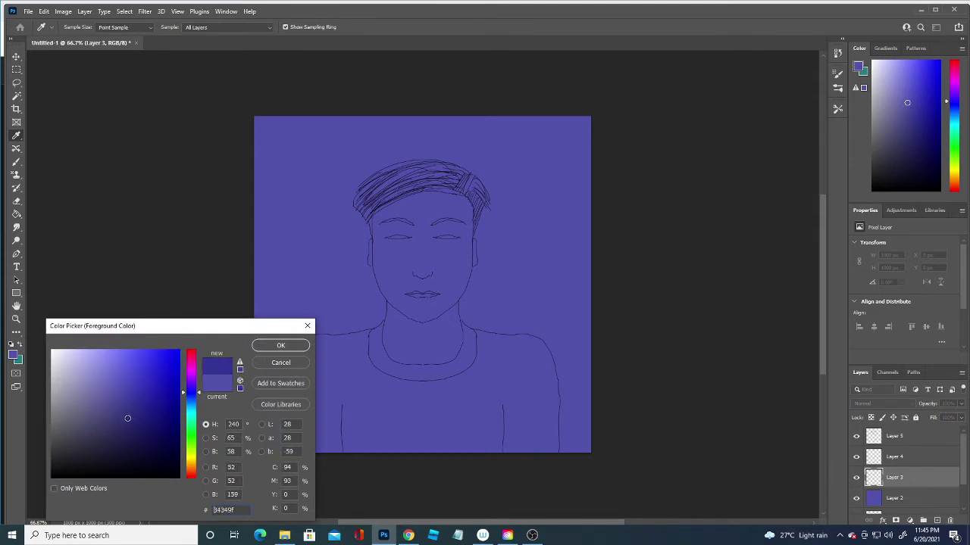
{"action": "left_click", "coordinate": [190, 434]}
{"action": "left_click", "coordinate": [72, 379]}
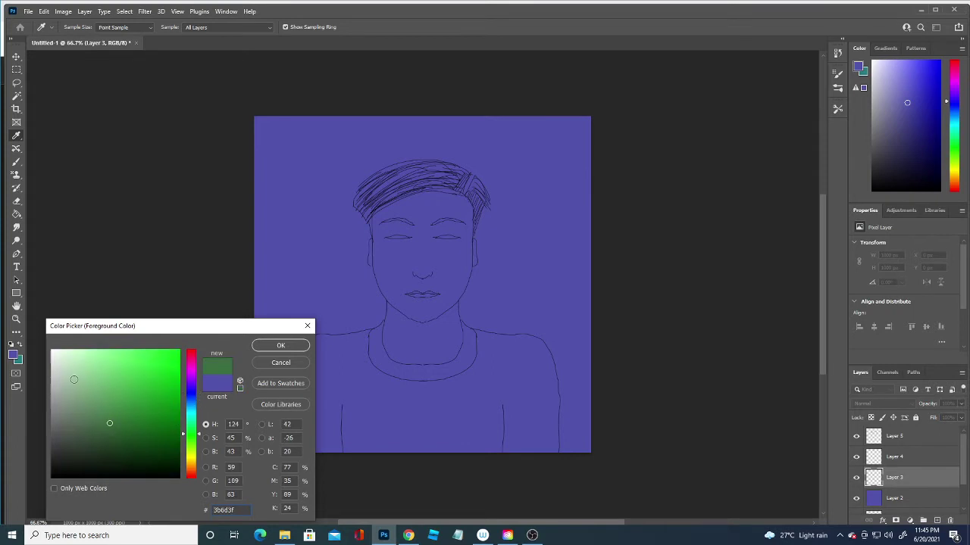
{"action": "left_click", "coordinate": [265, 346]}
{"action": "key", "text": "g"}
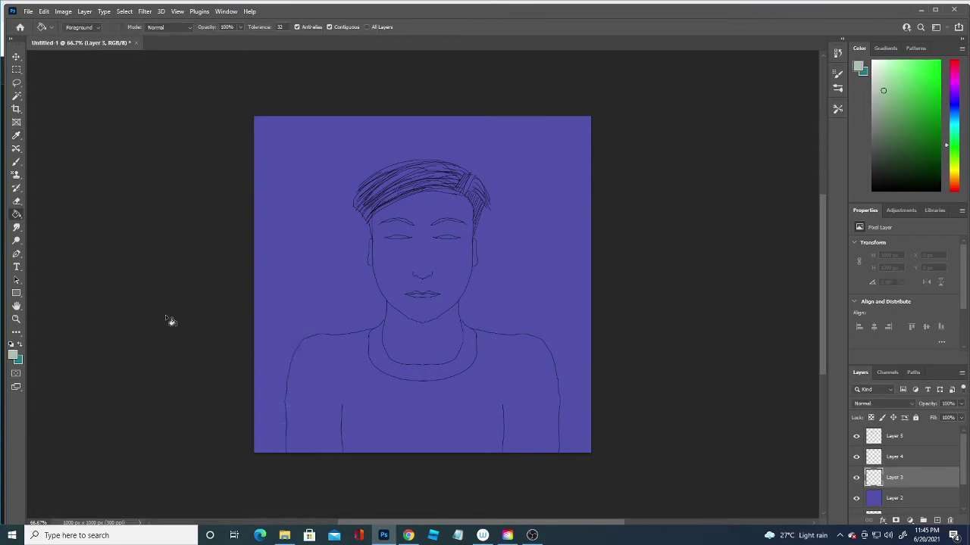
{"action": "left_click", "coordinate": [498, 250]}
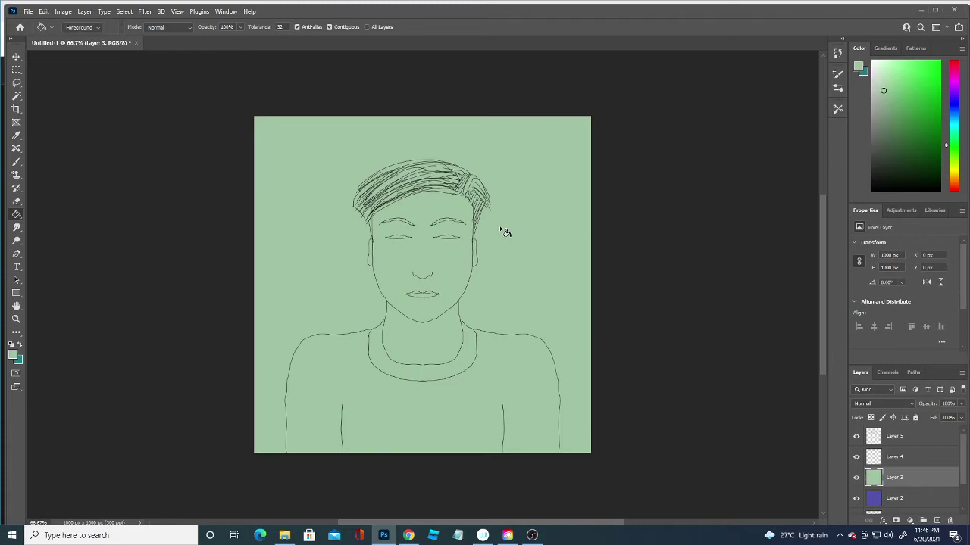
Add a new empty layer and set the foreground colour to white with the Paint Bucket ready.
{"action": "left_click", "coordinate": [938, 521]}
{"action": "left_click", "coordinate": [12, 355]}
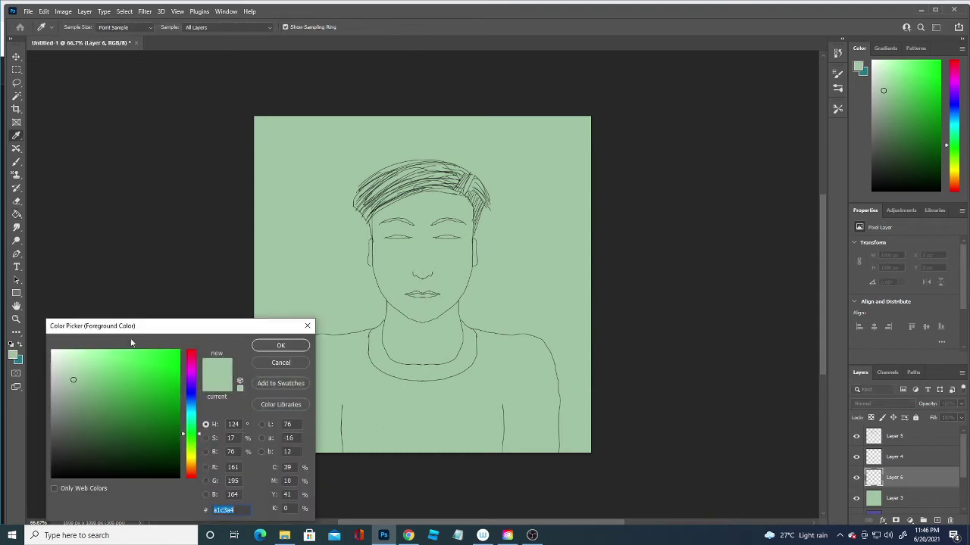
{"action": "left_click", "coordinate": [52, 350]}
{"action": "left_click", "coordinate": [256, 346]}
{"action": "key", "text": "g"}
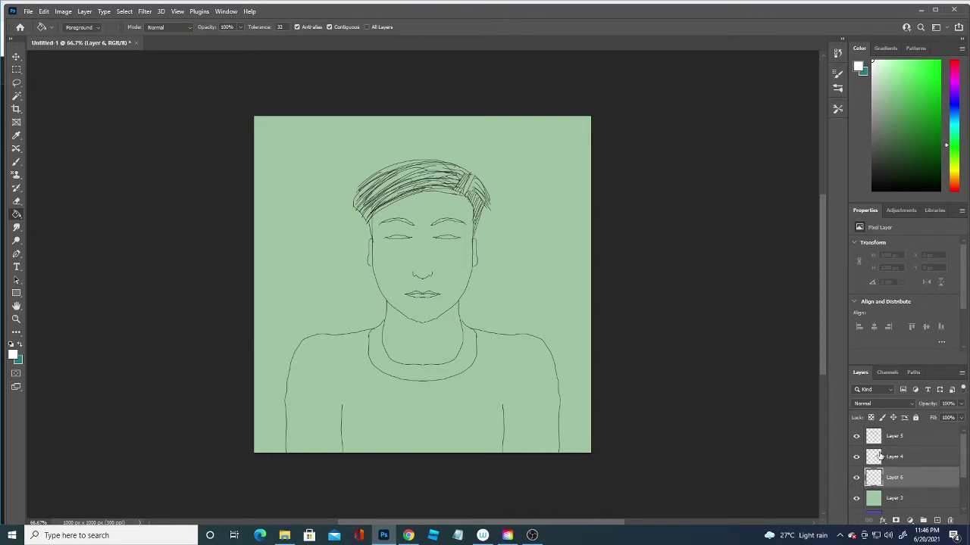
Test a white fill on the face, undo it, and return to the symmetry brush.
{"action": "left_click", "coordinate": [856, 437]}
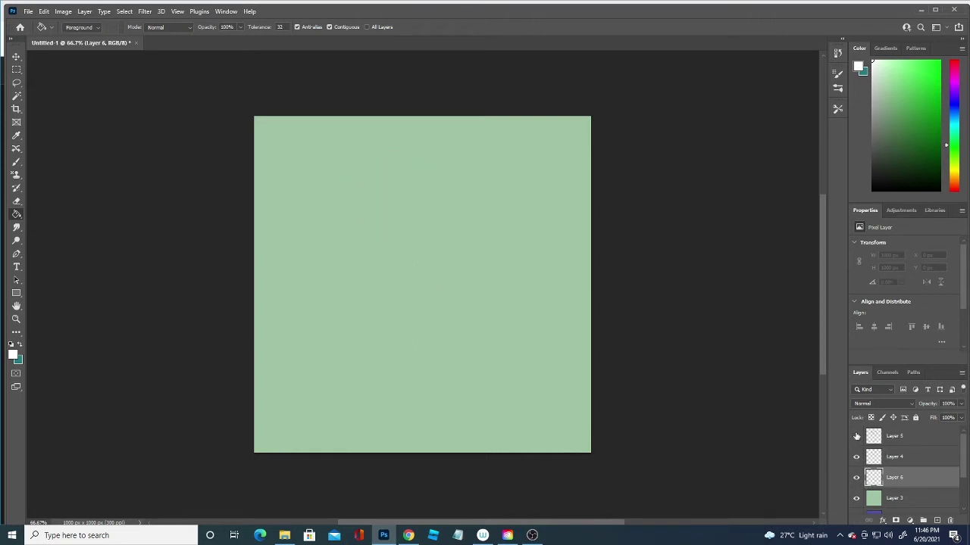
{"action": "left_click", "coordinate": [903, 437]}
{"action": "left_click", "coordinate": [856, 436]}
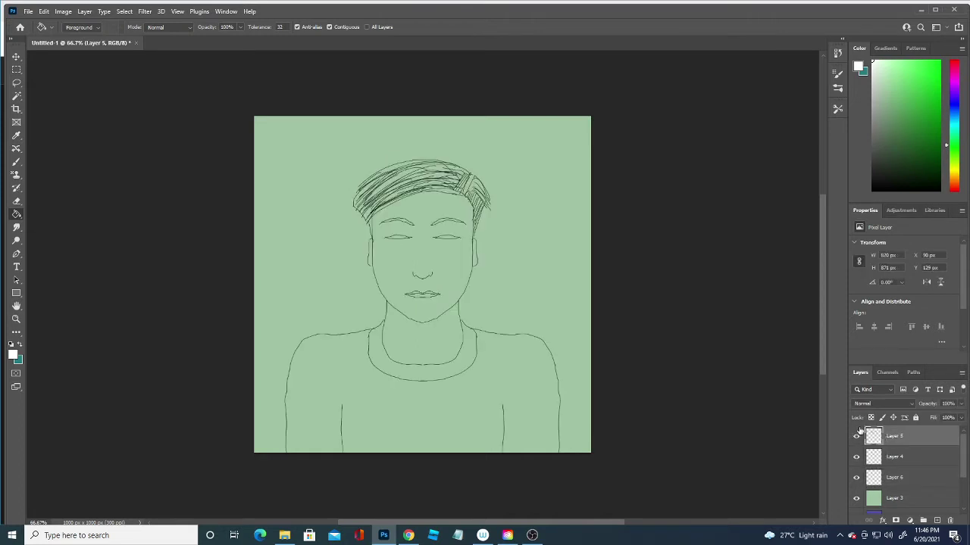
{"action": "left_click", "coordinate": [388, 232]}
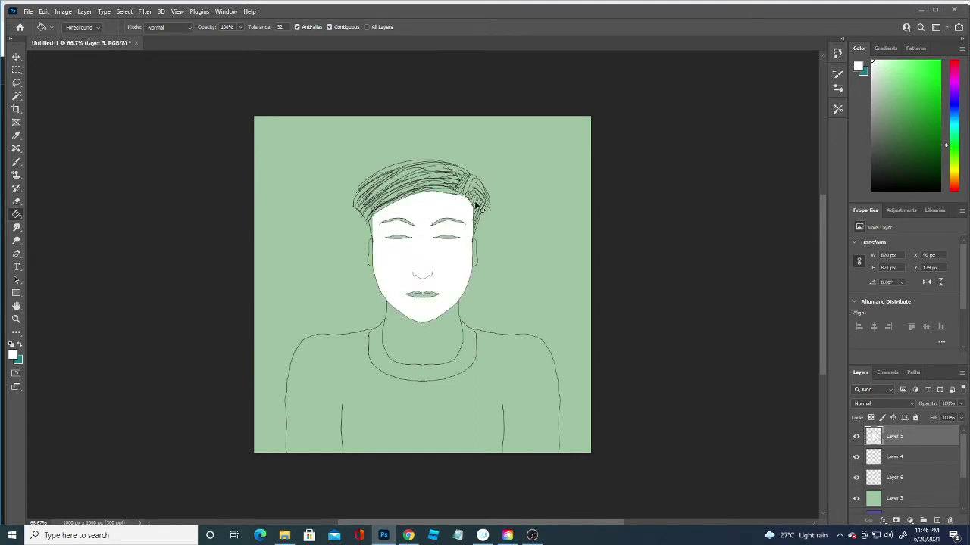
{"action": "key", "text": "ctrl+z"}
{"action": "left_click", "coordinate": [445, 233]}
{"action": "key", "text": "ctrl+z"}
{"action": "left_click", "coordinate": [440, 230]}
{"action": "key", "text": "ctrl+z"}
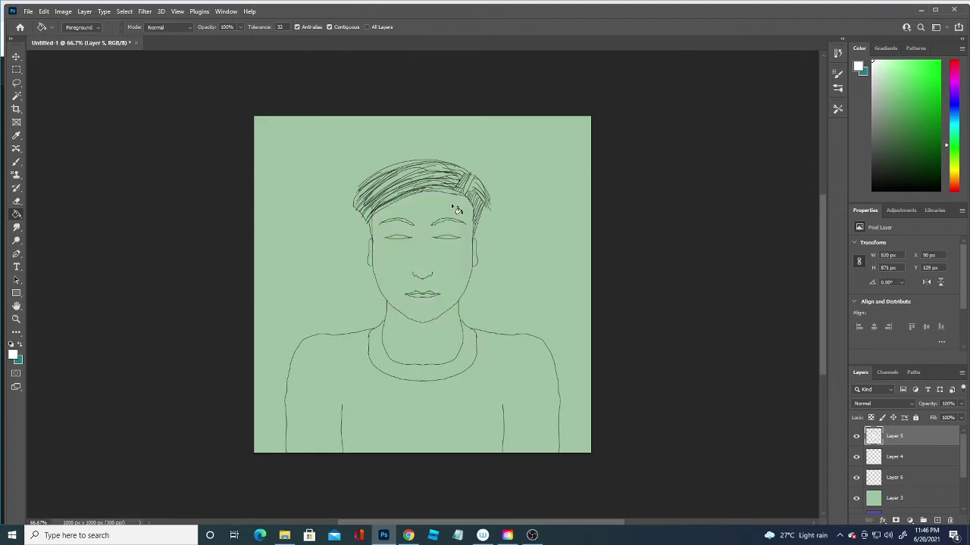
{"action": "left_click", "coordinate": [17, 163]}
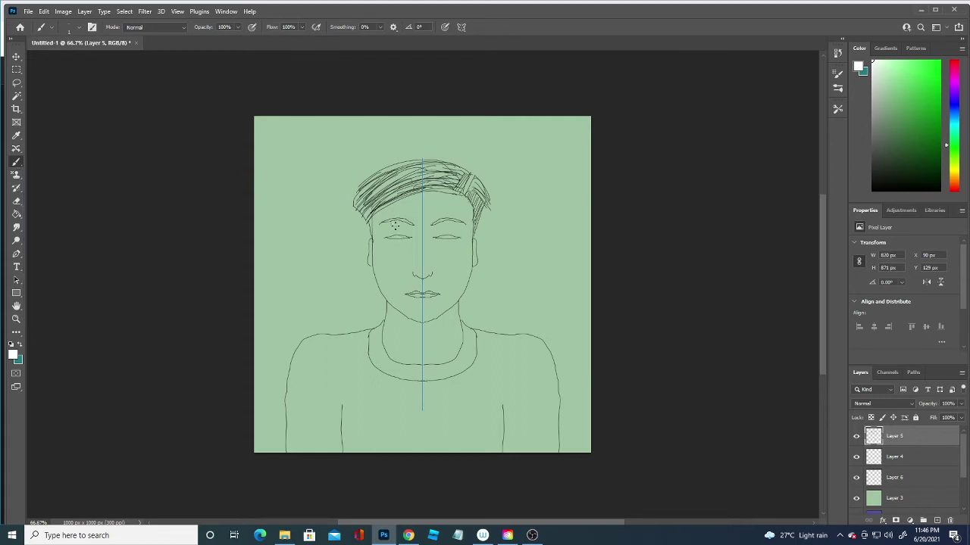
Select Layer 4, add a new layer above it and zoom in on the face.
{"action": "left_click", "coordinate": [856, 436], "text": "alt"}
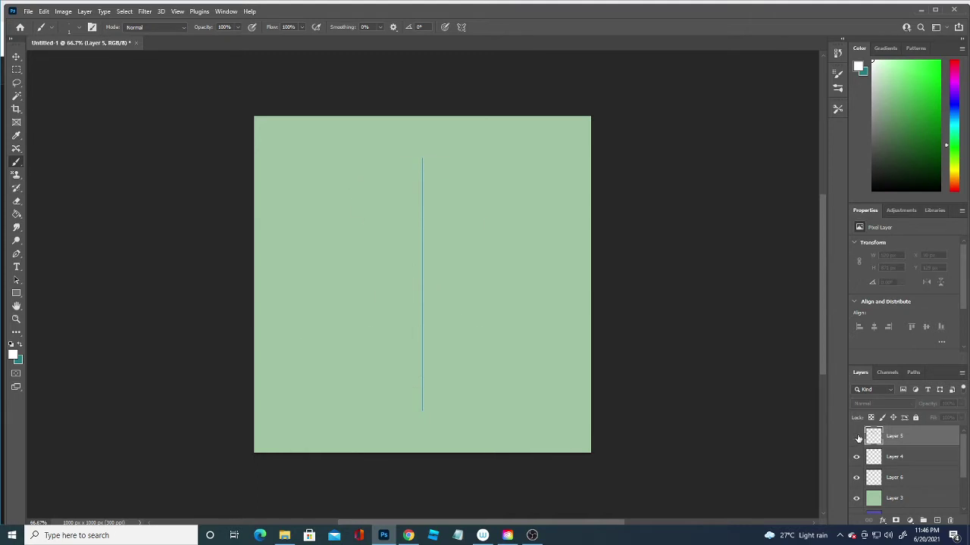
{"action": "left_click", "coordinate": [856, 436], "text": "alt"}
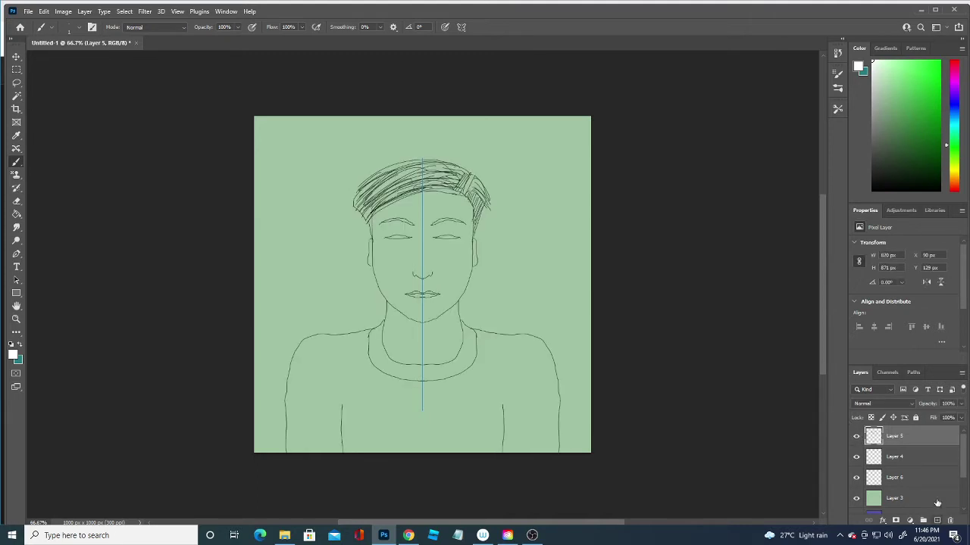
{"action": "left_click", "coordinate": [921, 458]}
{"action": "left_click", "coordinate": [937, 522]}
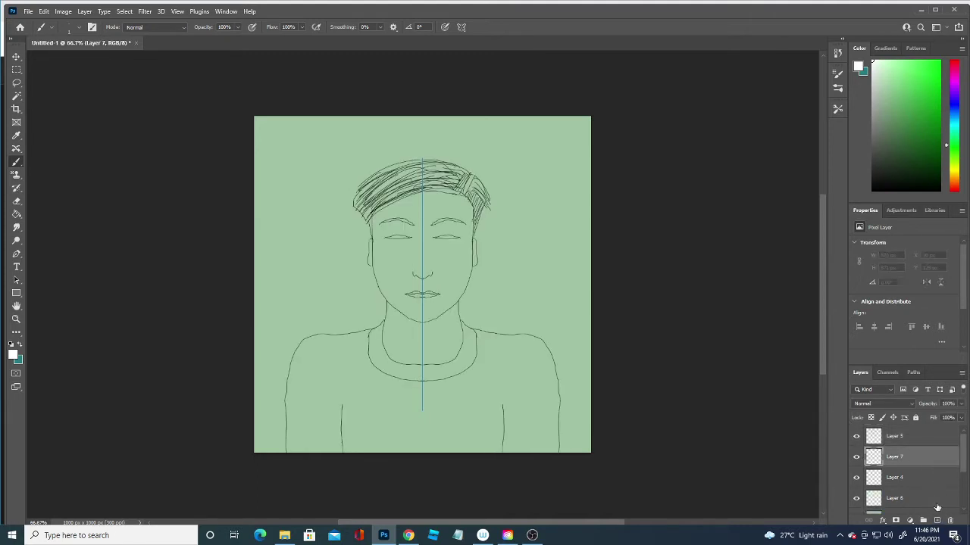
{"action": "left_click", "coordinate": [394, 237]}
{"action": "key", "text": "ctrl+plus"}
{"action": "key", "text": "ctrl+plus"}
{"action": "key", "text": "ctrl+plus"}
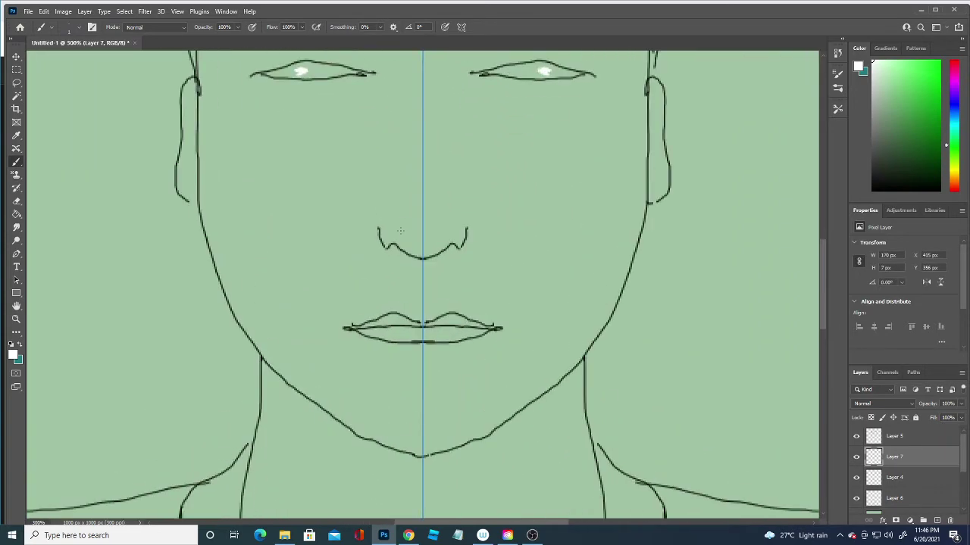
Adjust the brush preset and paint white into both eyes, mirrored.
{"action": "left_click_drag", "start_coordinate": [824, 263], "coordinate": [824, 214]}
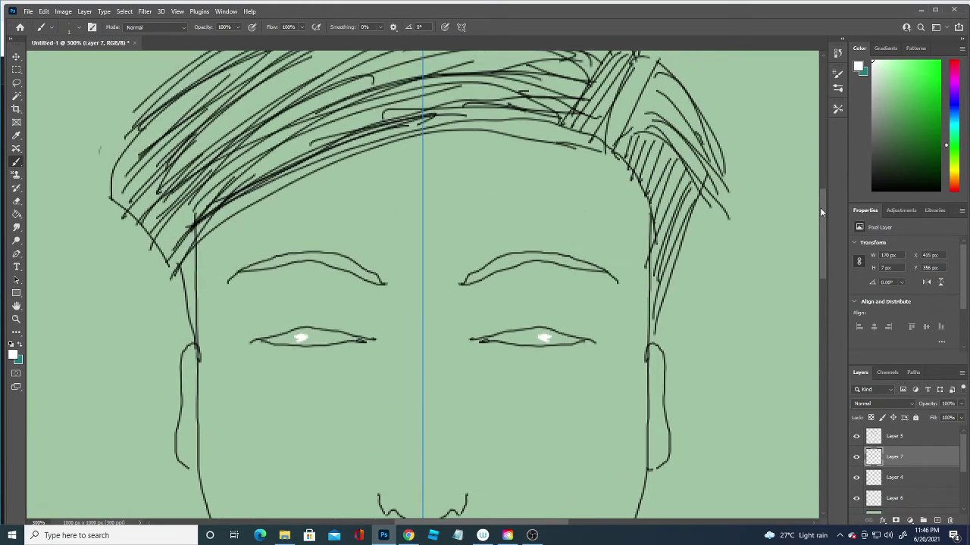
{"action": "right_click", "coordinate": [509, 330]}
{"action": "left_click_drag", "start_coordinate": [500, 335], "coordinate": [521, 334]}
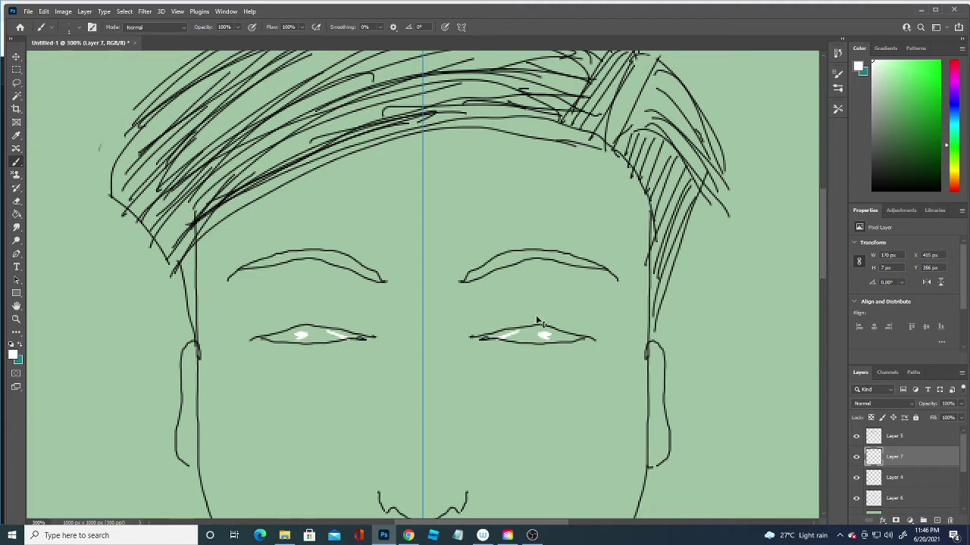
{"action": "key", "text": "ctrl+z"}
{"action": "mouse_move", "coordinate": [525, 332]}
{"action": "left_mouse_down"}
{"action": "mouse_move", "coordinate": [494, 334]}
{"action": "mouse_move", "coordinate": [580, 337]}
{"action": "left_mouse_up"}
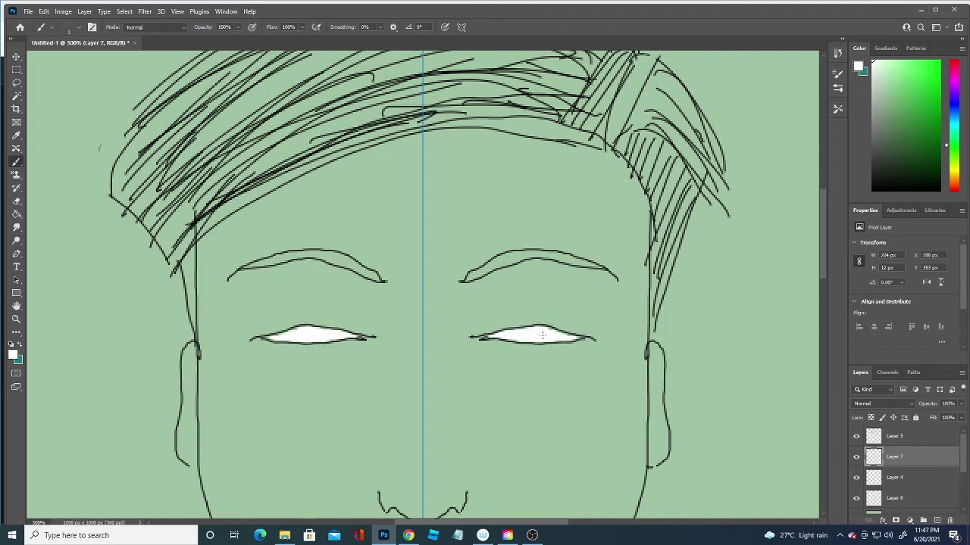
Set the foreground colour to black, #000000.
{"action": "left_click", "coordinate": [11, 351]}
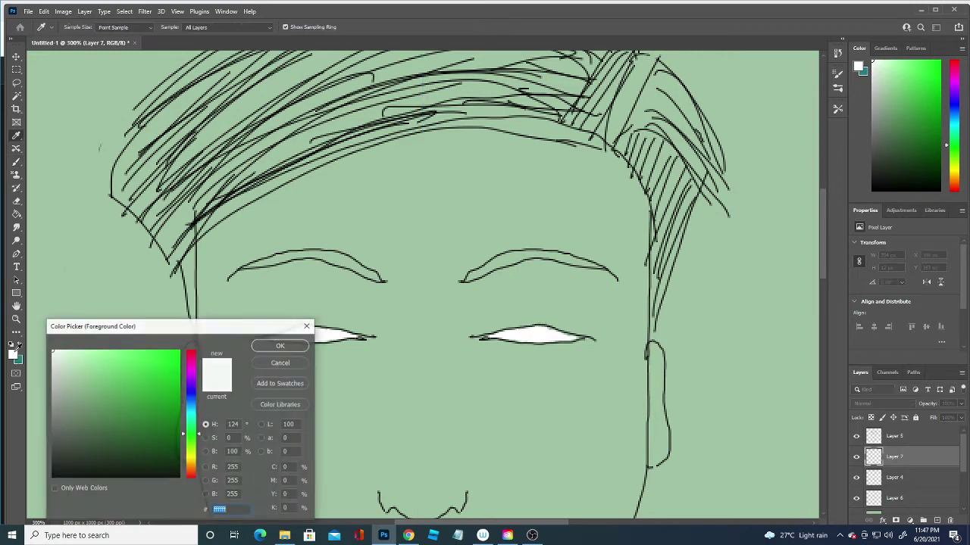
{"action": "double_click", "coordinate": [218, 509]}
{"action": "type", "text": "000000"}
{"action": "left_click", "coordinate": [278, 347]}
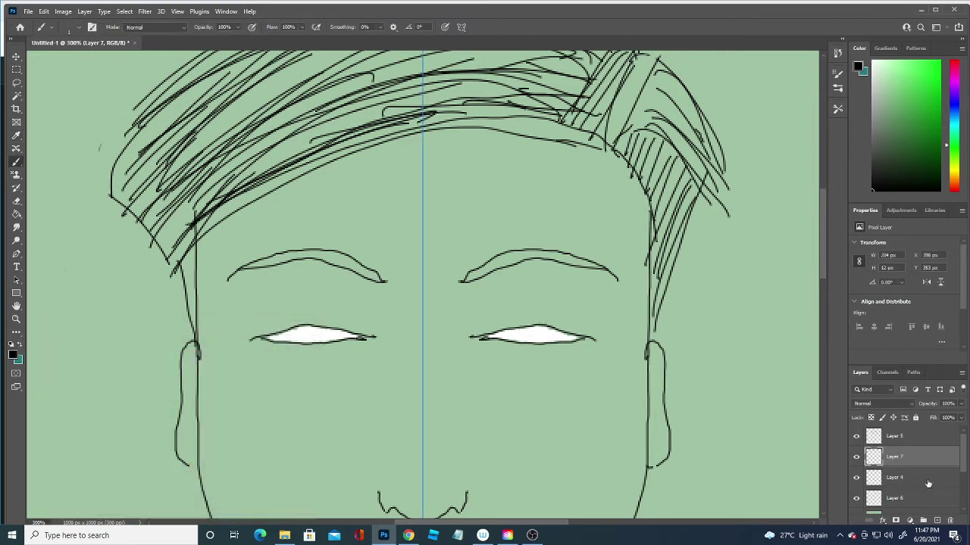
On a new layer, draw mirrored round pupils in both eyes, then zoom out.
{"action": "left_click", "coordinate": [939, 520]}
{"action": "left_click_drag", "start_coordinate": [535, 327], "coordinate": [542, 334]}
{"action": "key", "text": "ctrl+z"}
{"action": "mouse_move", "coordinate": [530, 327]}
{"action": "left_mouse_down"}
{"action": "mouse_move", "coordinate": [534, 341]}
{"action": "mouse_move", "coordinate": [545, 321]}
{"action": "mouse_move", "coordinate": [527, 341]}
{"action": "mouse_move", "coordinate": [547, 338]}
{"action": "mouse_move", "coordinate": [549, 326]}
{"action": "mouse_move", "coordinate": [548, 338]}
{"action": "mouse_move", "coordinate": [536, 344]}
{"action": "mouse_move", "coordinate": [527, 333]}
{"action": "left_mouse_up"}
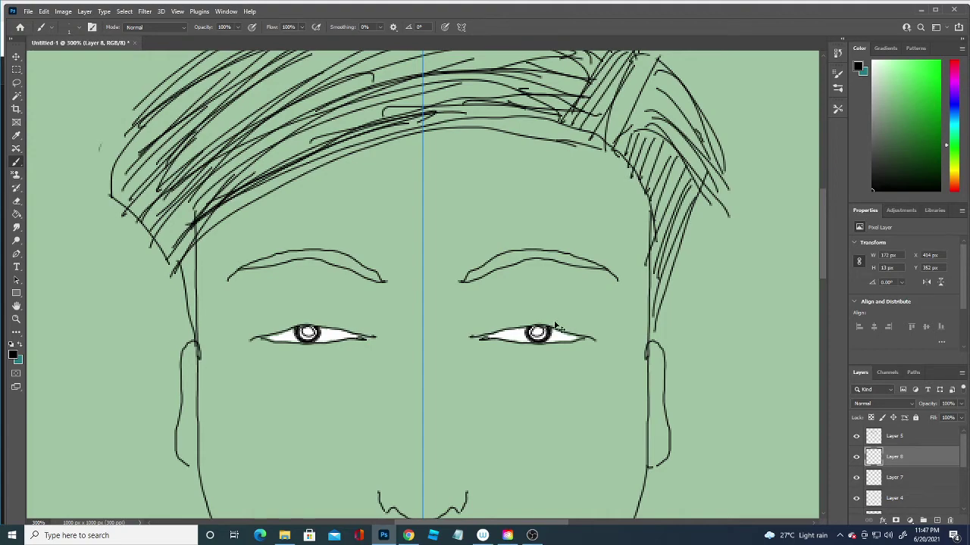
{"action": "key", "text": "ctrl+minus"}
{"action": "key", "text": "ctrl+minus"}
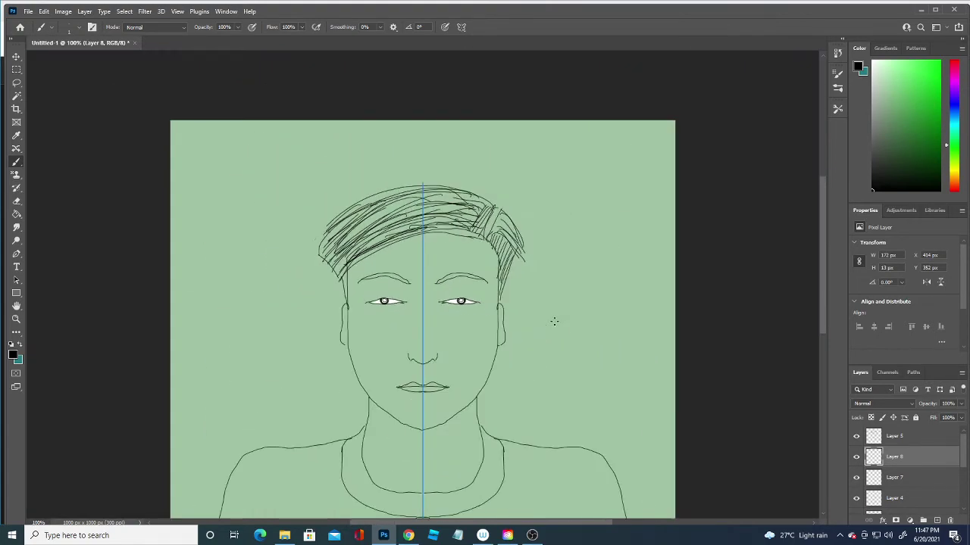
Zoom in and paint both eyebrows solid black, darkening inner ends and filling upper edges.
{"action": "key", "text": "ctrl+plus"}
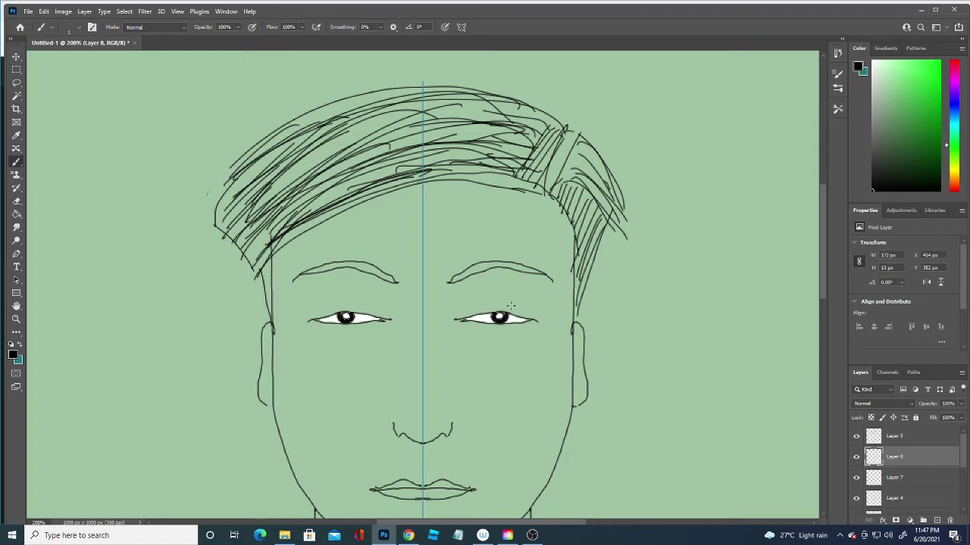
{"action": "mouse_move", "coordinate": [464, 274]}
{"action": "left_mouse_down"}
{"action": "mouse_move", "coordinate": [451, 279]}
{"action": "mouse_move", "coordinate": [472, 270]}
{"action": "mouse_move", "coordinate": [447, 283]}
{"action": "mouse_move", "coordinate": [479, 264]}
{"action": "mouse_move", "coordinate": [511, 263]}
{"action": "mouse_move", "coordinate": [489, 263]}
{"action": "left_mouse_up"}
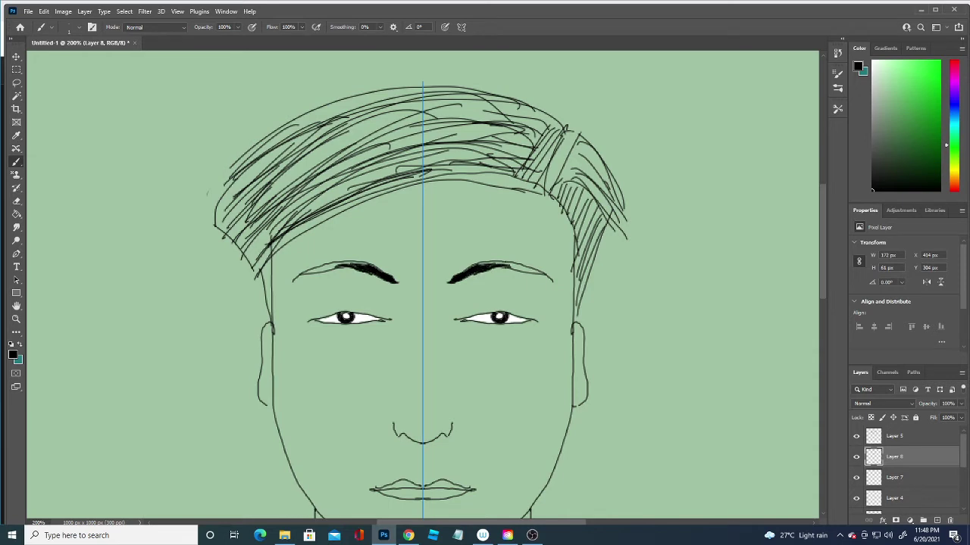
{"action": "mouse_move", "coordinate": [512, 265]}
{"action": "left_mouse_down"}
{"action": "mouse_move", "coordinate": [495, 267]}
{"action": "mouse_move", "coordinate": [510, 266]}
{"action": "mouse_move", "coordinate": [504, 270]}
{"action": "left_mouse_up"}
{"action": "mouse_move", "coordinate": [494, 263]}
{"action": "left_mouse_down"}
{"action": "mouse_move", "coordinate": [480, 265]}
{"action": "mouse_move", "coordinate": [553, 282]}
{"action": "left_mouse_up"}
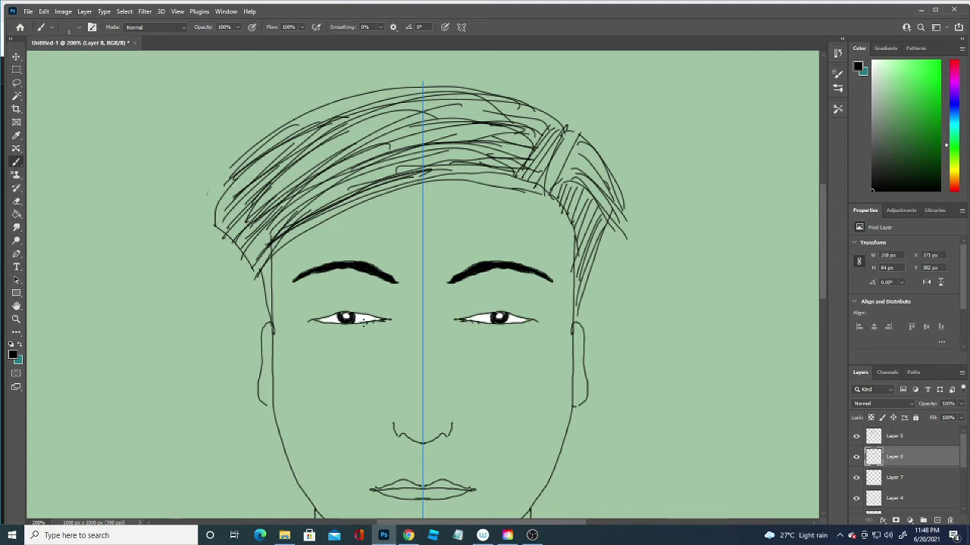
Add eyelash flicks around the eyes and mirrored strokes across the hair and its outer contour.
{"action": "left_click_drag", "start_coordinate": [349, 321], "coordinate": [325, 325]}
{"action": "left_click_drag", "start_coordinate": [331, 315], "coordinate": [342, 309]}
{"action": "mouse_move", "coordinate": [590, 182]}
{"action": "left_mouse_down"}
{"action": "mouse_move", "coordinate": [523, 250]}
{"action": "mouse_move", "coordinate": [507, 234]}
{"action": "left_mouse_up"}
{"action": "left_click_drag", "start_coordinate": [443, 166], "coordinate": [500, 182]}
{"action": "left_click_drag", "start_coordinate": [591, 170], "coordinate": [496, 231]}
{"action": "left_click_drag", "start_coordinate": [409, 149], "coordinate": [250, 205]}
{"action": "left_click_drag", "start_coordinate": [409, 116], "coordinate": [265, 175]}
{"action": "left_click_drag", "start_coordinate": [321, 129], "coordinate": [220, 202]}
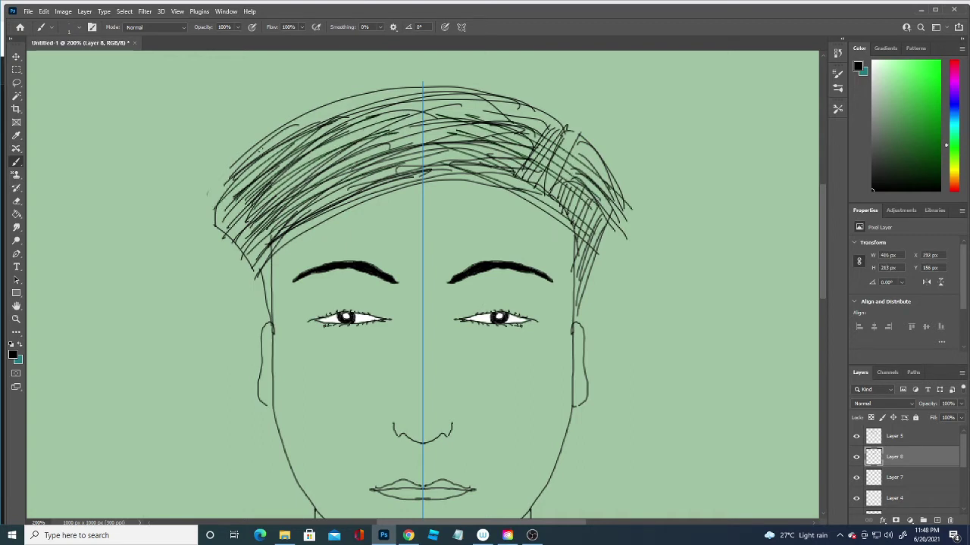
{"action": "mouse_move", "coordinate": [274, 139]}
{"action": "left_mouse_down"}
{"action": "mouse_move", "coordinate": [201, 213]}
{"action": "mouse_move", "coordinate": [224, 230]}
{"action": "left_mouse_up"}
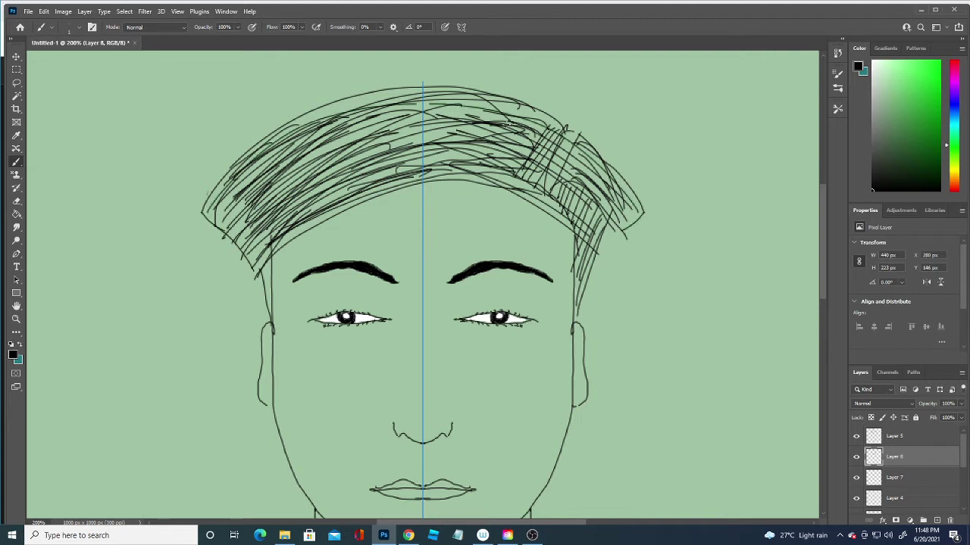
Undo the latest unwanted hair strokes and close the bottom of the left ear outline.
{"action": "left_click_drag", "start_coordinate": [620, 227], "coordinate": [588, 268]}
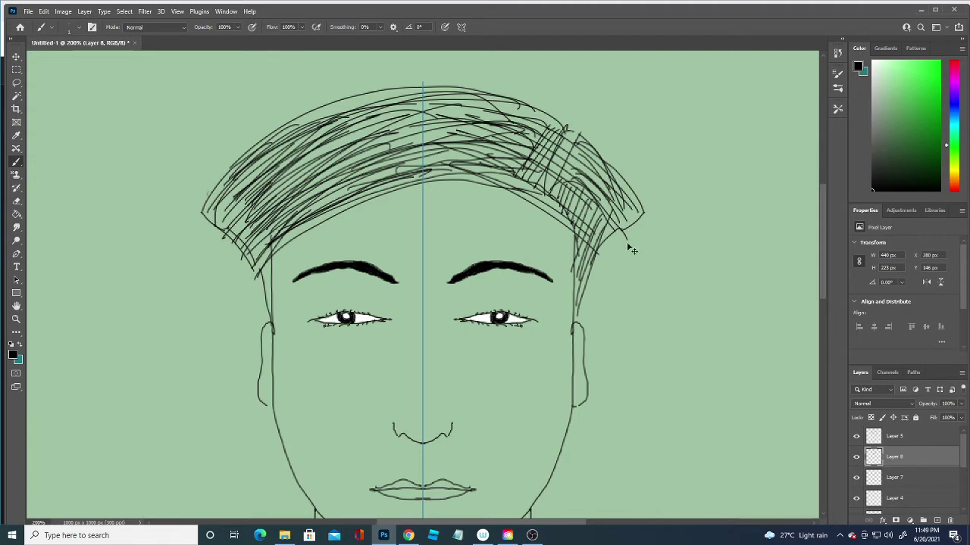
{"action": "key", "text": "ctrl+z"}
{"action": "key", "text": "ctrl+z"}
{"action": "key", "text": "ctrl+z"}
{"action": "key", "text": "ctrl+z"}
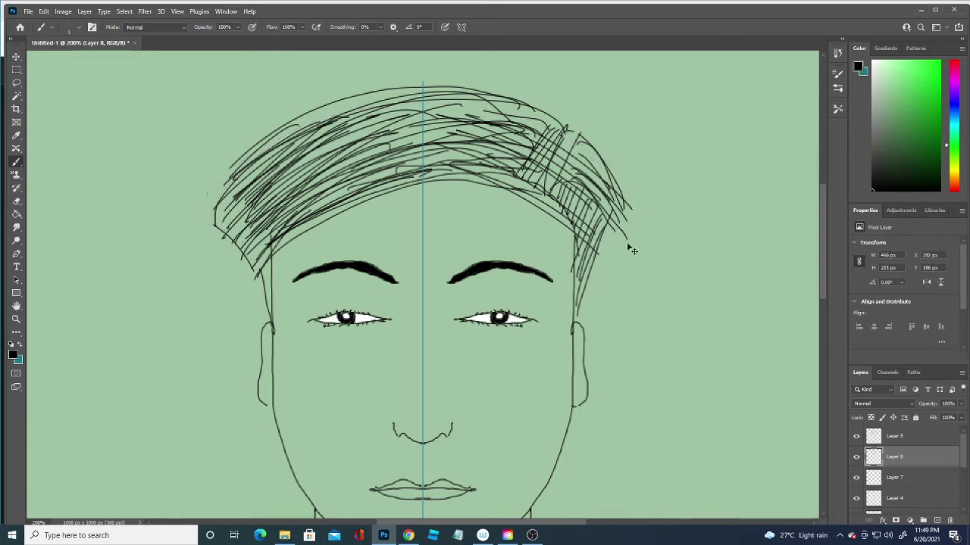
{"action": "key", "text": "ctrl+z"}
{"action": "key", "text": "ctrl+z"}
{"action": "key", "text": "ctrl+z"}
{"action": "key", "text": "ctrl+z"}
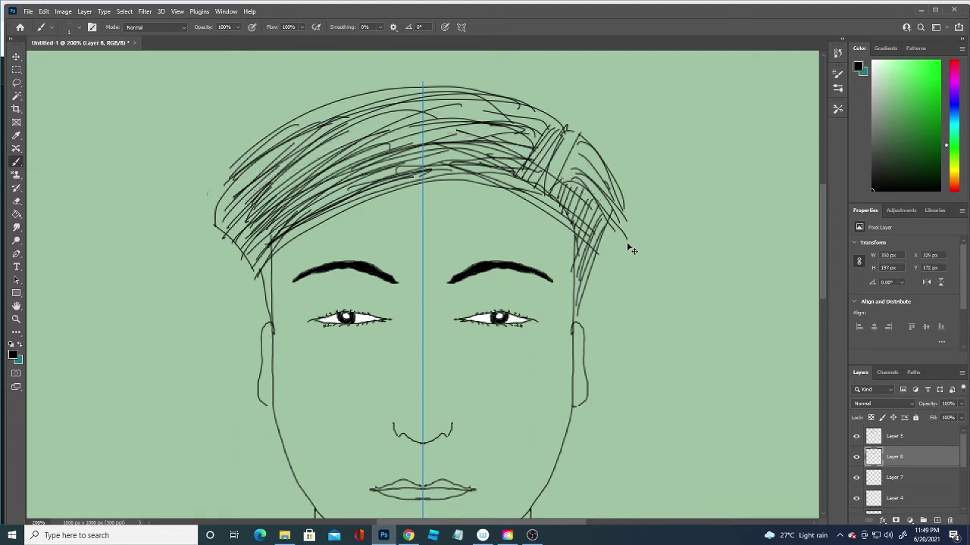
{"action": "key", "text": "ctrl+z"}
{"action": "key", "text": "ctrl+z"}
{"action": "key", "text": "ctrl+z"}
{"action": "key", "text": "ctrl+z"}
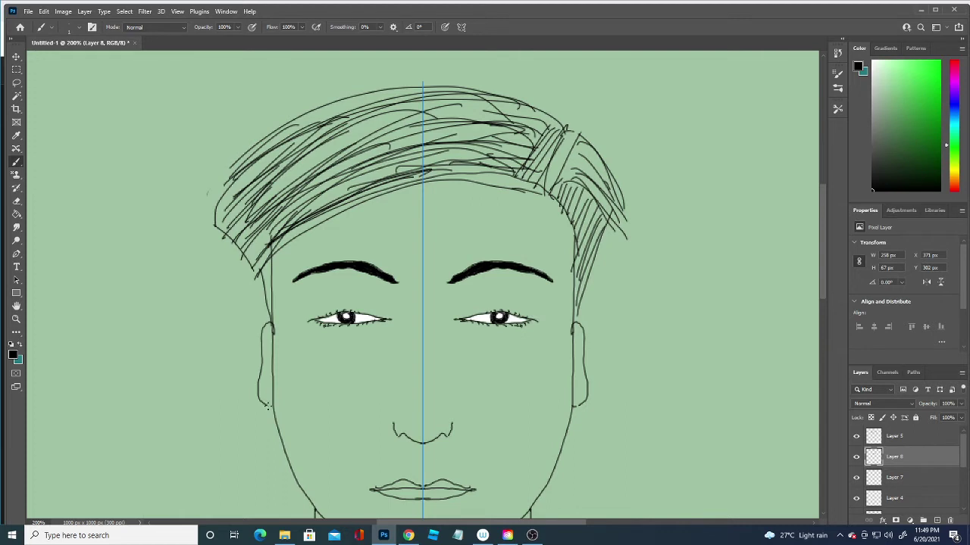
{"action": "left_click_drag", "start_coordinate": [263, 402], "coordinate": [274, 408]}
Turn symmetry off, then hatch strands along the top and right side of the hair.
{"action": "left_click", "coordinate": [462, 29]}
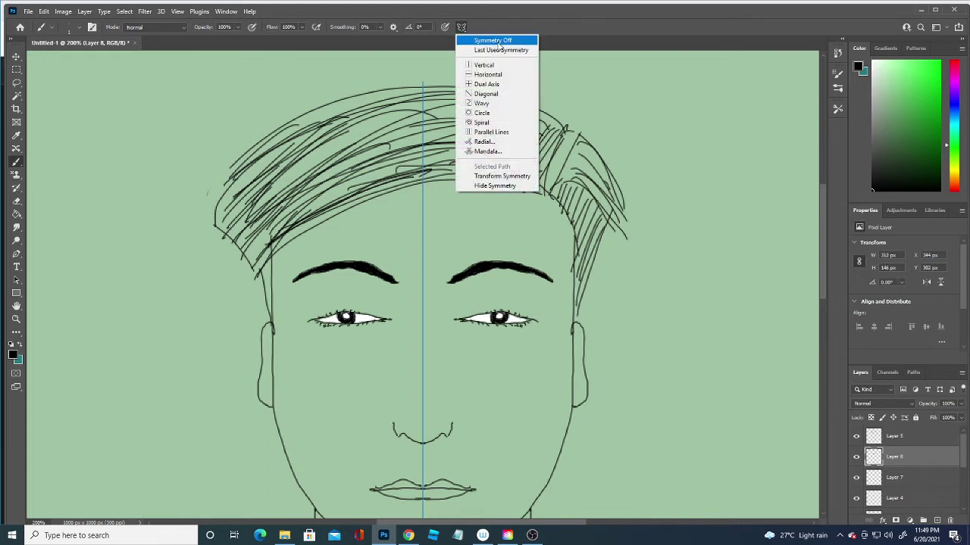
{"action": "left_click", "coordinate": [500, 40]}
{"action": "left_click_drag", "start_coordinate": [262, 204], "coordinate": [409, 128]}
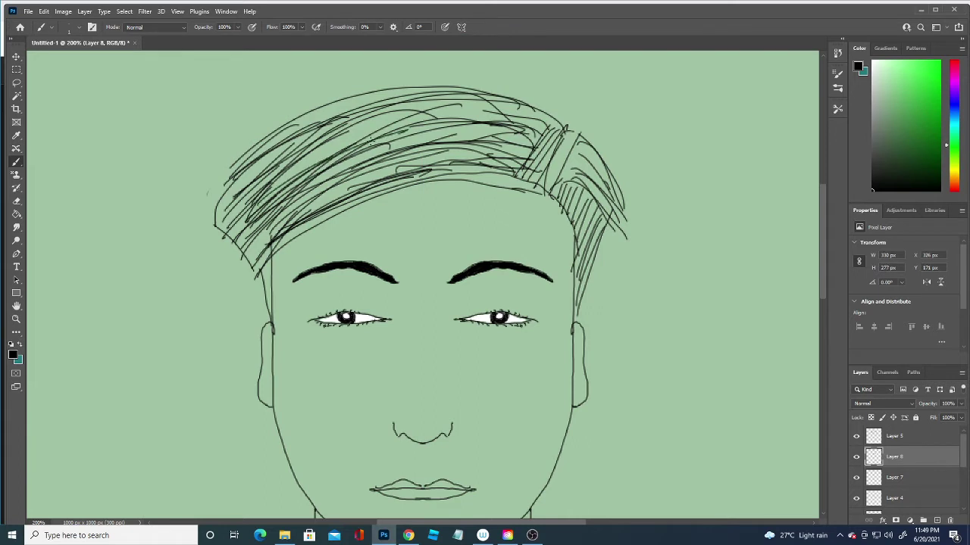
{"action": "left_click_drag", "start_coordinate": [258, 190], "coordinate": [450, 116]}
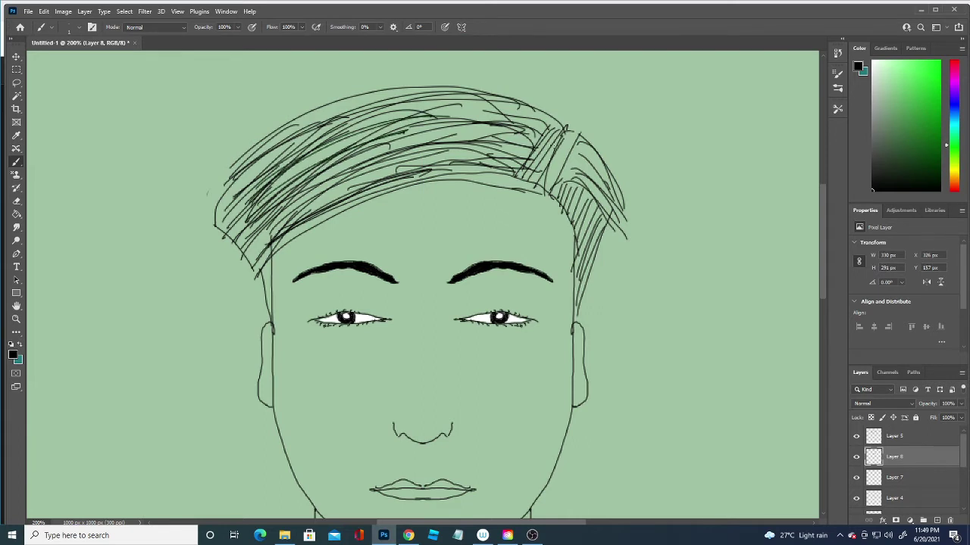
{"action": "left_click_drag", "start_coordinate": [566, 194], "coordinate": [585, 176]}
{"action": "left_click_drag", "start_coordinate": [588, 218], "coordinate": [608, 191]}
{"action": "left_click_drag", "start_coordinate": [577, 196], "coordinate": [614, 162]}
{"action": "mouse_move", "coordinate": [577, 189]}
{"action": "left_mouse_down"}
{"action": "mouse_move", "coordinate": [600, 168]}
{"action": "mouse_move", "coordinate": [607, 177]}
{"action": "mouse_move", "coordinate": [614, 157]}
{"action": "left_mouse_up"}
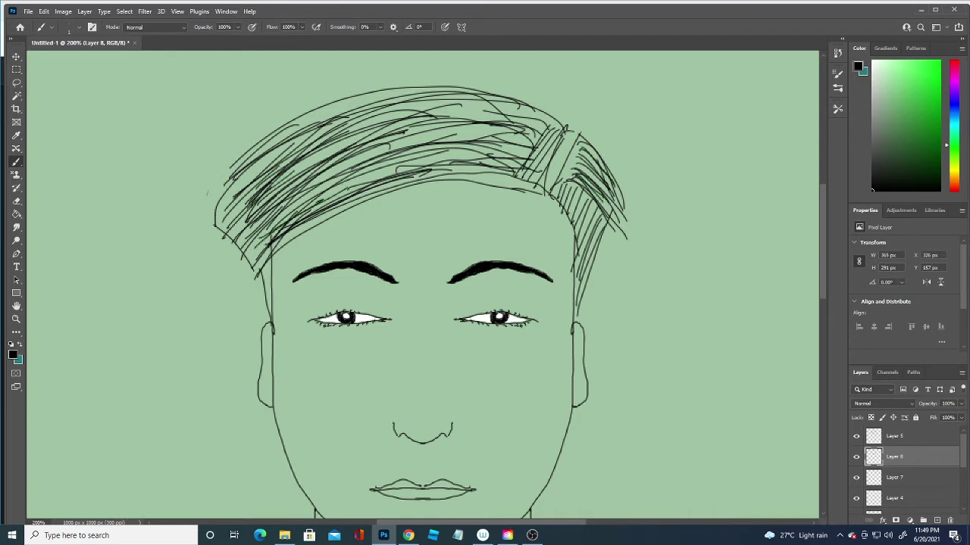
Build up hatching along the hair's left edge and lower-left part.
{"action": "mouse_move", "coordinate": [254, 151]}
{"action": "left_mouse_down"}
{"action": "mouse_move", "coordinate": [201, 210]}
{"action": "mouse_move", "coordinate": [220, 229]}
{"action": "mouse_move", "coordinate": [295, 145]}
{"action": "left_mouse_up"}
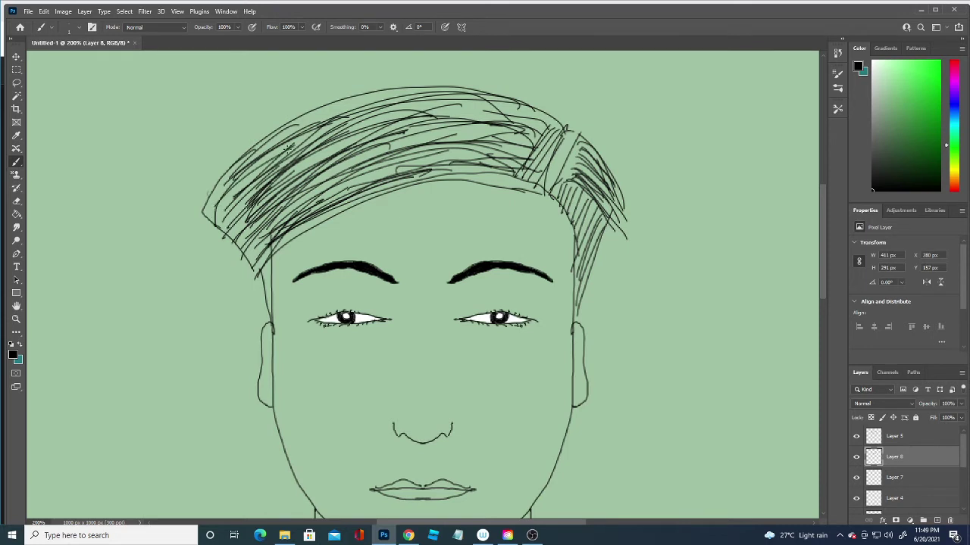
{"action": "left_click_drag", "start_coordinate": [227, 206], "coordinate": [295, 147]}
{"action": "left_click_drag", "start_coordinate": [239, 188], "coordinate": [316, 140]}
{"action": "mouse_move", "coordinate": [212, 206]}
{"action": "left_mouse_down"}
{"action": "mouse_move", "coordinate": [258, 161]}
{"action": "mouse_move", "coordinate": [233, 177]}
{"action": "left_mouse_up"}
{"action": "left_click_drag", "start_coordinate": [256, 159], "coordinate": [323, 128]}
{"action": "mouse_move", "coordinate": [231, 207]}
{"action": "left_mouse_down"}
{"action": "mouse_move", "coordinate": [338, 129]}
{"action": "mouse_move", "coordinate": [352, 136]}
{"action": "mouse_move", "coordinate": [285, 166]}
{"action": "left_mouse_up"}
{"action": "mouse_move", "coordinate": [212, 220]}
{"action": "left_mouse_down"}
{"action": "mouse_move", "coordinate": [274, 164]}
{"action": "mouse_move", "coordinate": [251, 163]}
{"action": "mouse_move", "coordinate": [261, 145]}
{"action": "mouse_move", "coordinate": [276, 195]}
{"action": "left_mouse_up"}
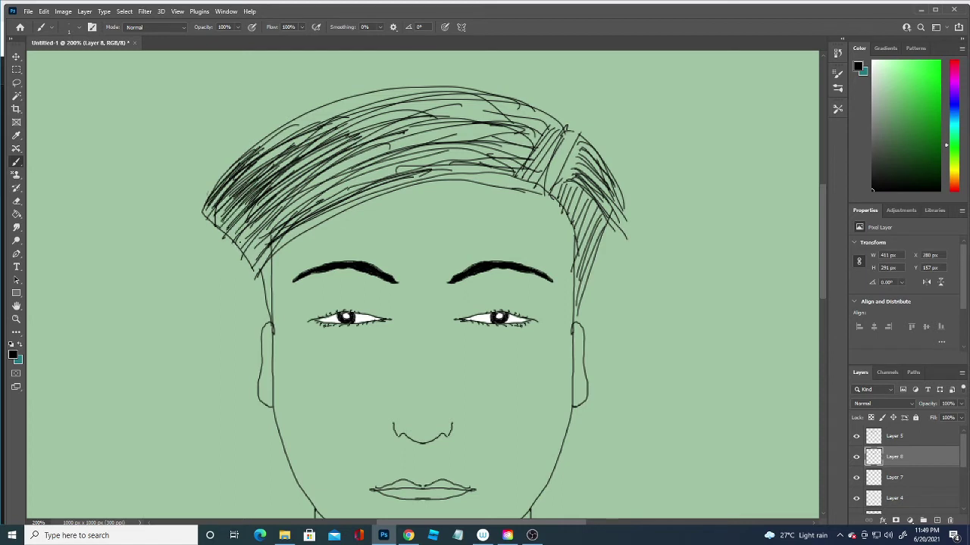
{"action": "left_click_drag", "start_coordinate": [239, 253], "coordinate": [267, 215]}
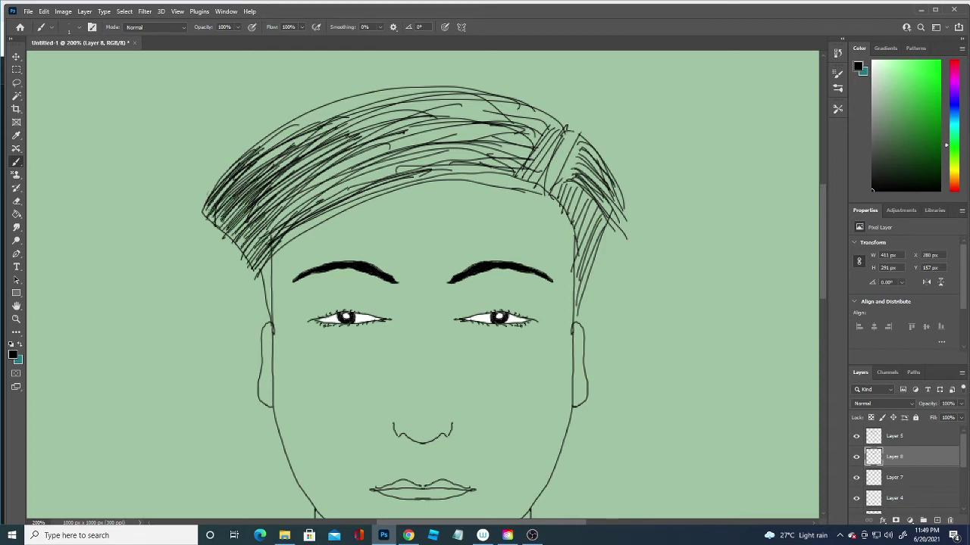
Add diagonal hatching across the upper-left and middle of the hair.
{"action": "left_click_drag", "start_coordinate": [325, 204], "coordinate": [379, 181]}
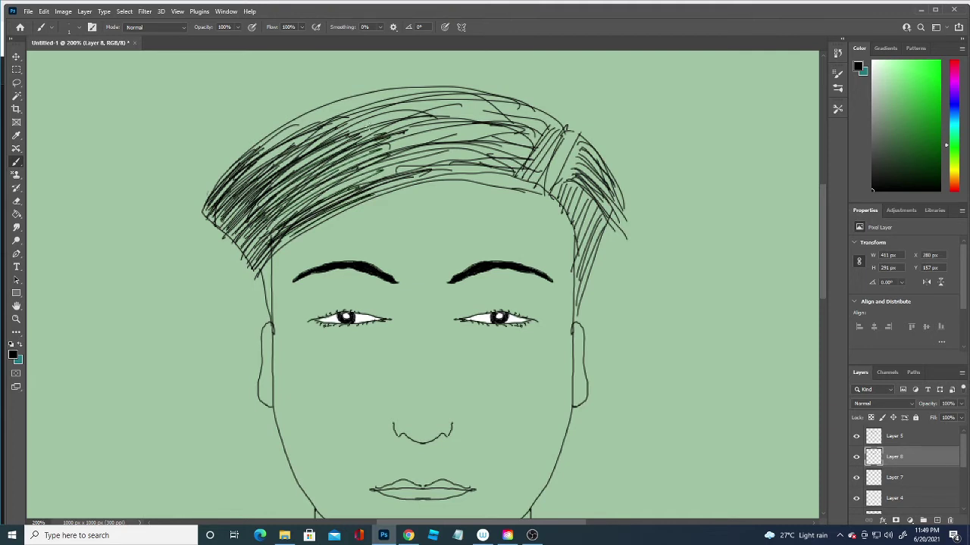
{"action": "left_click_drag", "start_coordinate": [273, 173], "coordinate": [356, 121]}
{"action": "left_click_drag", "start_coordinate": [254, 159], "coordinate": [345, 105]}
{"action": "left_click_drag", "start_coordinate": [288, 126], "coordinate": [377, 98]}
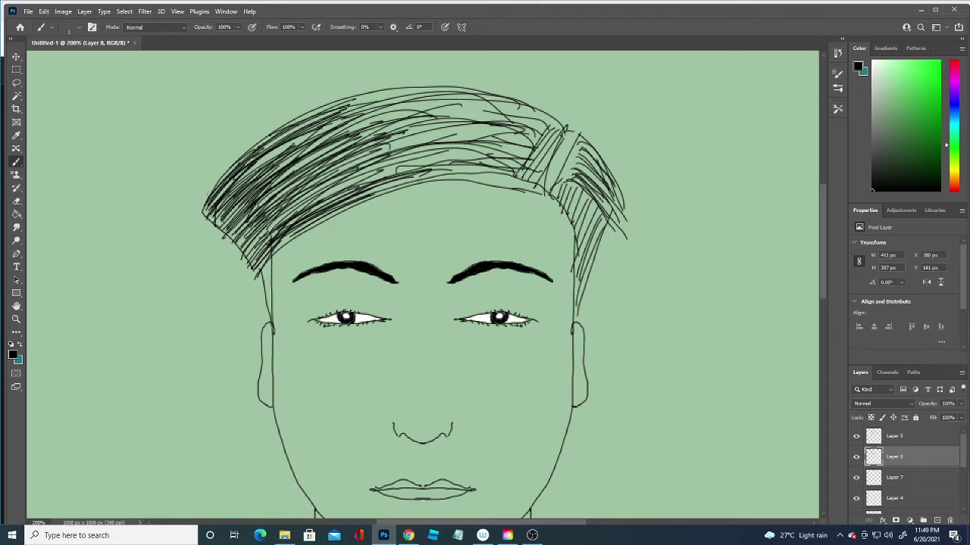
{"action": "mouse_move", "coordinate": [262, 163]}
{"action": "left_mouse_down"}
{"action": "mouse_move", "coordinate": [345, 118]}
{"action": "mouse_move", "coordinate": [391, 110]}
{"action": "left_mouse_up"}
{"action": "left_click_drag", "start_coordinate": [299, 168], "coordinate": [417, 125]}
{"action": "left_click_drag", "start_coordinate": [295, 203], "coordinate": [424, 136]}
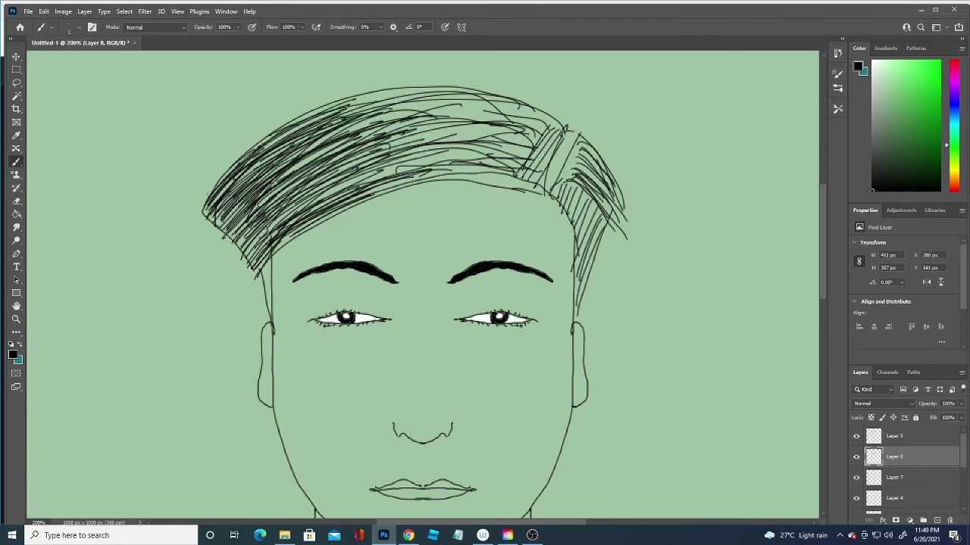
{"action": "left_click_drag", "start_coordinate": [324, 200], "coordinate": [450, 157]}
Fill the upper-middle hair with diagonal hatched strands.
{"action": "mouse_move", "coordinate": [362, 179]}
{"action": "left_mouse_down"}
{"action": "mouse_move", "coordinate": [485, 156]}
{"action": "mouse_move", "coordinate": [455, 142]}
{"action": "left_mouse_up"}
{"action": "mouse_move", "coordinate": [378, 148]}
{"action": "left_mouse_down"}
{"action": "mouse_move", "coordinate": [485, 137]}
{"action": "mouse_move", "coordinate": [496, 126]}
{"action": "mouse_move", "coordinate": [472, 115]}
{"action": "left_mouse_up"}
{"action": "left_click_drag", "start_coordinate": [344, 129], "coordinate": [455, 107]}
{"action": "left_click_drag", "start_coordinate": [382, 132], "coordinate": [478, 108]}
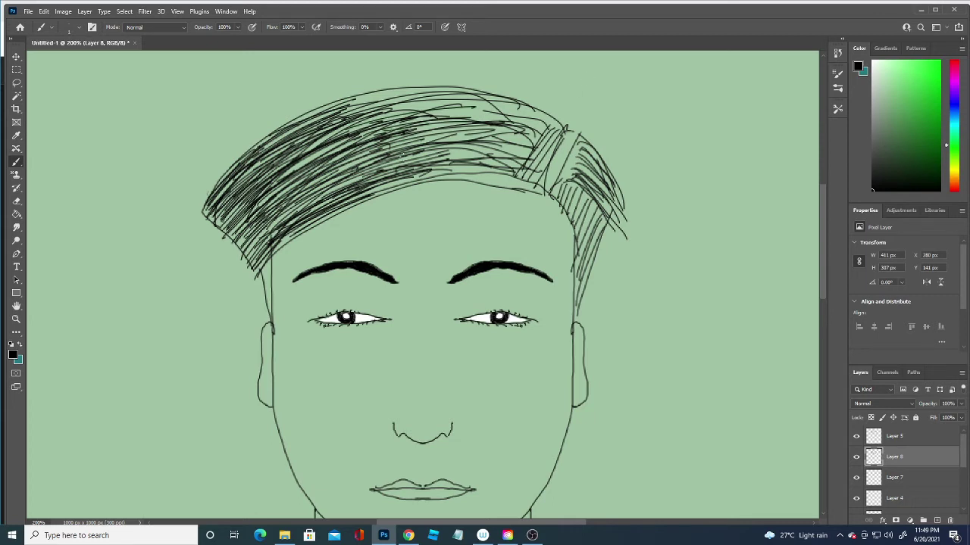
{"action": "left_click_drag", "start_coordinate": [426, 164], "coordinate": [510, 137]}
{"action": "left_click_drag", "start_coordinate": [414, 133], "coordinate": [508, 127]}
{"action": "left_click_drag", "start_coordinate": [406, 125], "coordinate": [472, 115]}
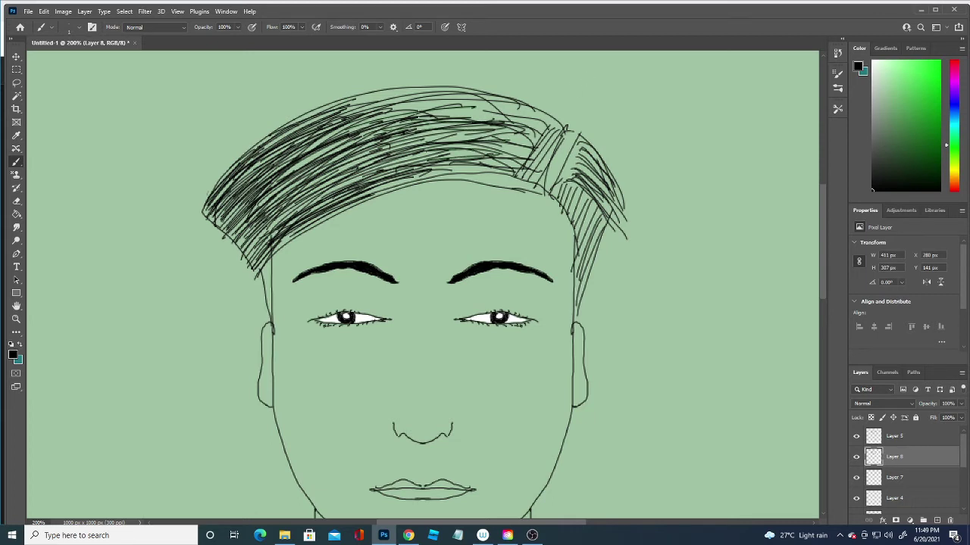
Hatch across the top of the hair and along its lower edge.
{"action": "mouse_move", "coordinate": [365, 109]}
{"action": "left_mouse_down"}
{"action": "mouse_move", "coordinate": [450, 100]}
{"action": "mouse_move", "coordinate": [453, 91]}
{"action": "mouse_move", "coordinate": [442, 100]}
{"action": "left_mouse_up"}
{"action": "left_click_drag", "start_coordinate": [441, 105], "coordinate": [510, 94]}
{"action": "left_click_drag", "start_coordinate": [417, 121], "coordinate": [465, 117]}
{"action": "left_click_drag", "start_coordinate": [467, 137], "coordinate": [518, 121]}
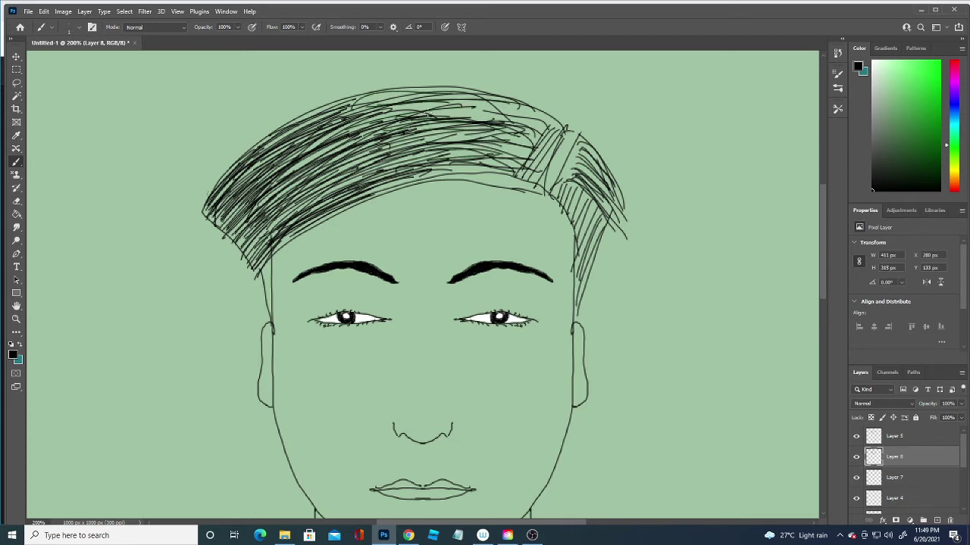
{"action": "left_click_drag", "start_coordinate": [399, 118], "coordinate": [495, 107]}
{"action": "left_click_drag", "start_coordinate": [370, 110], "coordinate": [503, 100]}
{"action": "left_click_drag", "start_coordinate": [410, 128], "coordinate": [539, 104]}
{"action": "mouse_move", "coordinate": [444, 158]}
{"action": "left_mouse_down"}
{"action": "mouse_move", "coordinate": [529, 133]}
{"action": "mouse_move", "coordinate": [503, 154]}
{"action": "left_mouse_up"}
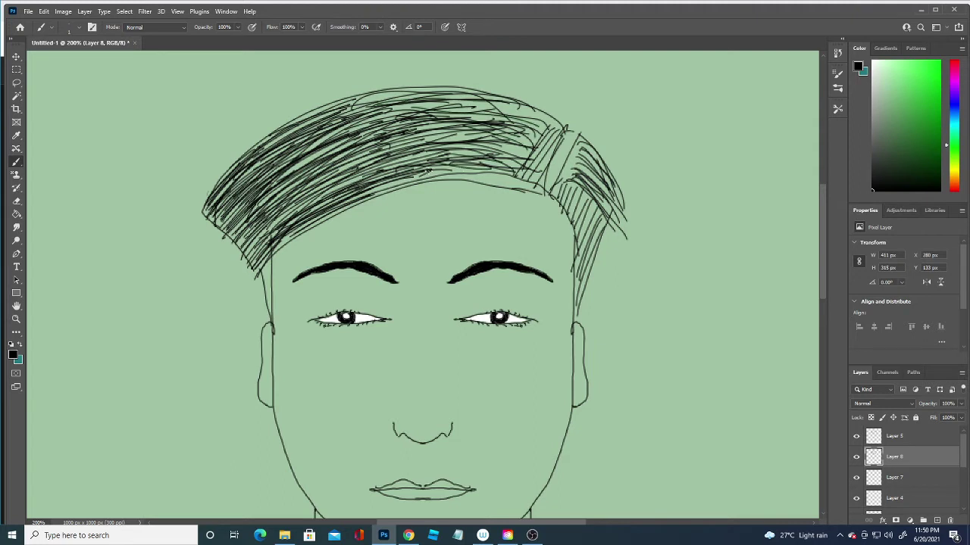
{"action": "left_click_drag", "start_coordinate": [424, 174], "coordinate": [477, 167]}
{"action": "left_click_drag", "start_coordinate": [364, 194], "coordinate": [506, 163]}
{"action": "left_click_drag", "start_coordinate": [414, 169], "coordinate": [512, 157]}
{"action": "mouse_move", "coordinate": [456, 182]}
{"action": "left_mouse_down"}
{"action": "mouse_move", "coordinate": [519, 156]}
{"action": "mouse_move", "coordinate": [515, 169]}
{"action": "left_mouse_up"}
Hatch slanted and thin strands down the right side of the hair.
{"action": "mouse_move", "coordinate": [574, 170]}
{"action": "left_mouse_down"}
{"action": "mouse_move", "coordinate": [619, 211]}
{"action": "mouse_move", "coordinate": [612, 203]}
{"action": "left_mouse_up"}
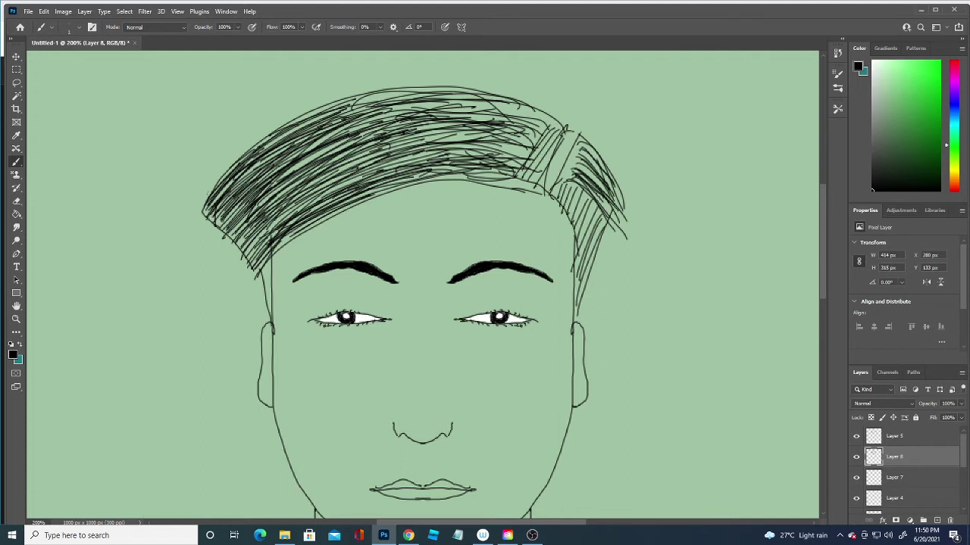
{"action": "mouse_move", "coordinate": [578, 150]}
{"action": "left_mouse_down"}
{"action": "mouse_move", "coordinate": [622, 196]}
{"action": "mouse_move", "coordinate": [608, 199]}
{"action": "left_mouse_up"}
{"action": "mouse_move", "coordinate": [584, 168]}
{"action": "left_mouse_down"}
{"action": "mouse_move", "coordinate": [604, 195]}
{"action": "mouse_move", "coordinate": [571, 203]}
{"action": "mouse_move", "coordinate": [580, 213]}
{"action": "mouse_move", "coordinate": [575, 236]}
{"action": "left_mouse_up"}
{"action": "left_click_drag", "start_coordinate": [606, 201], "coordinate": [577, 268]}
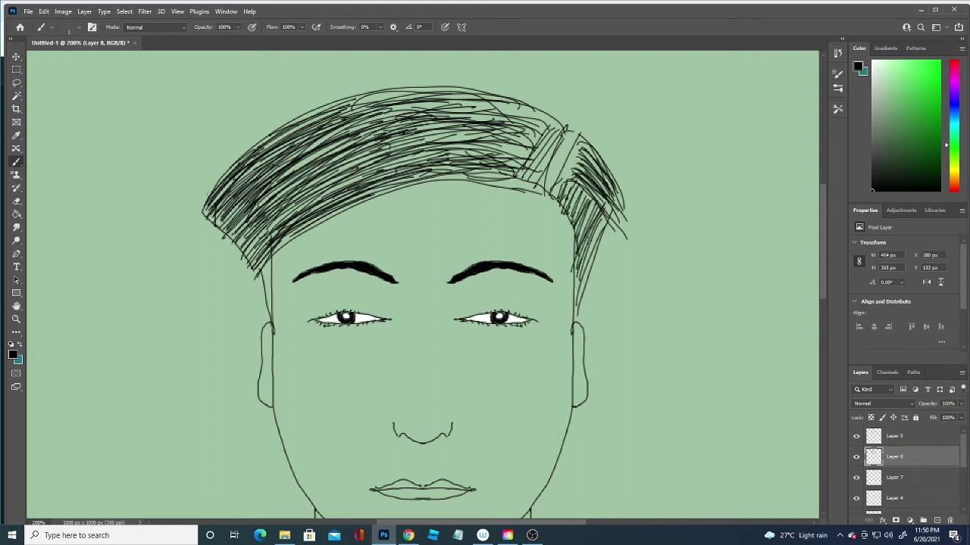
{"action": "left_click_drag", "start_coordinate": [600, 222], "coordinate": [578, 294]}
{"action": "left_click_drag", "start_coordinate": [596, 261], "coordinate": [576, 303]}
{"action": "mouse_move", "coordinate": [573, 143]}
{"action": "left_mouse_down"}
{"action": "mouse_move", "coordinate": [555, 196]}
{"action": "mouse_move", "coordinate": [553, 182]}
{"action": "mouse_move", "coordinate": [540, 187]}
{"action": "left_mouse_up"}
{"action": "left_click_drag", "start_coordinate": [575, 138], "coordinate": [547, 190]}
{"action": "mouse_move", "coordinate": [566, 139]}
{"action": "left_mouse_down"}
{"action": "mouse_move", "coordinate": [537, 181]}
{"action": "mouse_move", "coordinate": [521, 172]}
{"action": "left_mouse_up"}
{"action": "left_click_drag", "start_coordinate": [553, 110], "coordinate": [526, 128]}
{"action": "left_click_drag", "start_coordinate": [585, 177], "coordinate": [613, 221]}
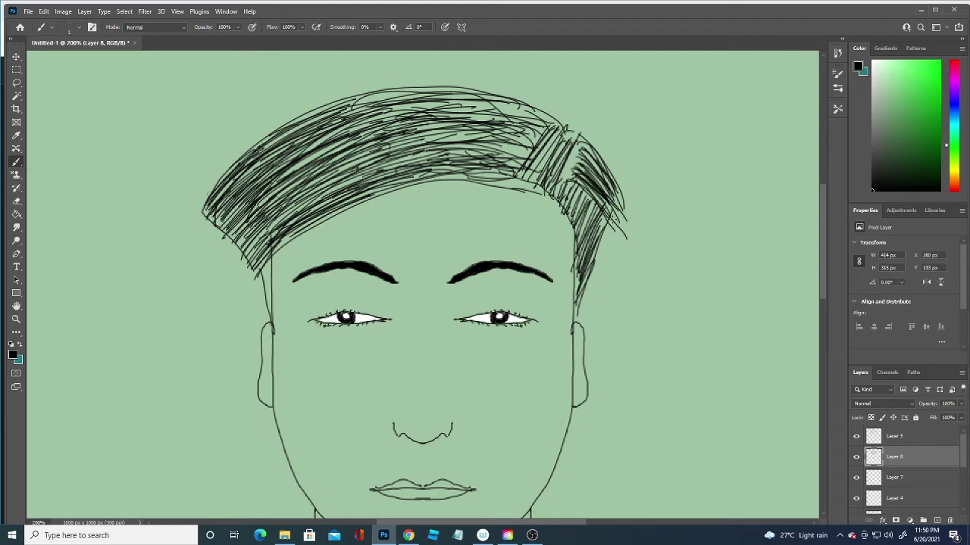
Hatch the left side down to the temple, the hairline, and more right-side strands.
{"action": "left_click_drag", "start_coordinate": [477, 175], "coordinate": [388, 186]}
{"action": "mouse_move", "coordinate": [387, 188]}
{"action": "left_mouse_down"}
{"action": "mouse_move", "coordinate": [269, 277]}
{"action": "mouse_move", "coordinate": [258, 274]}
{"action": "left_mouse_up"}
{"action": "left_click_drag", "start_coordinate": [303, 232], "coordinate": [250, 297]}
{"action": "left_click_drag", "start_coordinate": [440, 179], "coordinate": [381, 191]}
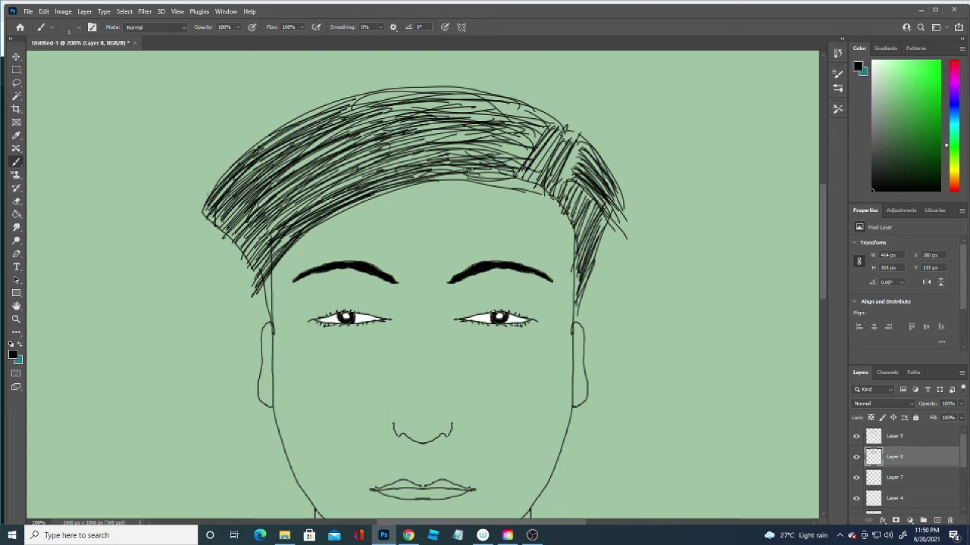
{"action": "left_click_drag", "start_coordinate": [439, 178], "coordinate": [303, 218]}
{"action": "left_click_drag", "start_coordinate": [544, 191], "coordinate": [591, 263]}
{"action": "mouse_move", "coordinate": [552, 213]}
{"action": "left_mouse_down"}
{"action": "mouse_move", "coordinate": [588, 266]}
{"action": "mouse_move", "coordinate": [590, 296]}
{"action": "mouse_move", "coordinate": [570, 326]}
{"action": "left_mouse_up"}
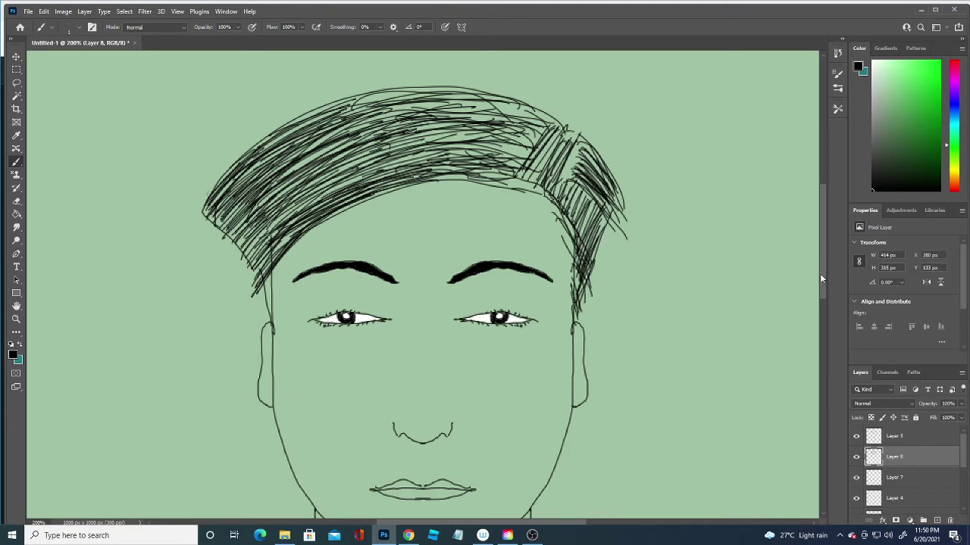
Draw the left sideburn and darken the right side with fine hatching.
{"action": "mouse_move", "coordinate": [820, 275]}
{"action": "left_mouse_down"}
{"action": "mouse_move", "coordinate": [822, 231]}
{"action": "mouse_move", "coordinate": [822, 298]}
{"action": "mouse_move", "coordinate": [813, 246]}
{"action": "left_mouse_up"}
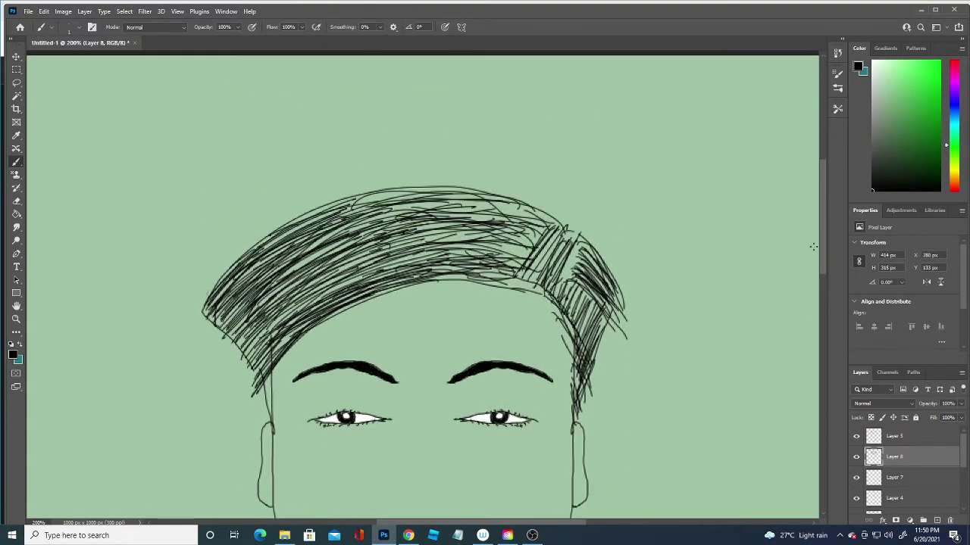
{"action": "left_click_drag", "start_coordinate": [265, 376], "coordinate": [269, 414]}
{"action": "mouse_move", "coordinate": [547, 295]}
{"action": "left_mouse_down"}
{"action": "mouse_move", "coordinate": [591, 356]}
{"action": "mouse_move", "coordinate": [579, 357]}
{"action": "mouse_move", "coordinate": [585, 339]}
{"action": "left_mouse_up"}
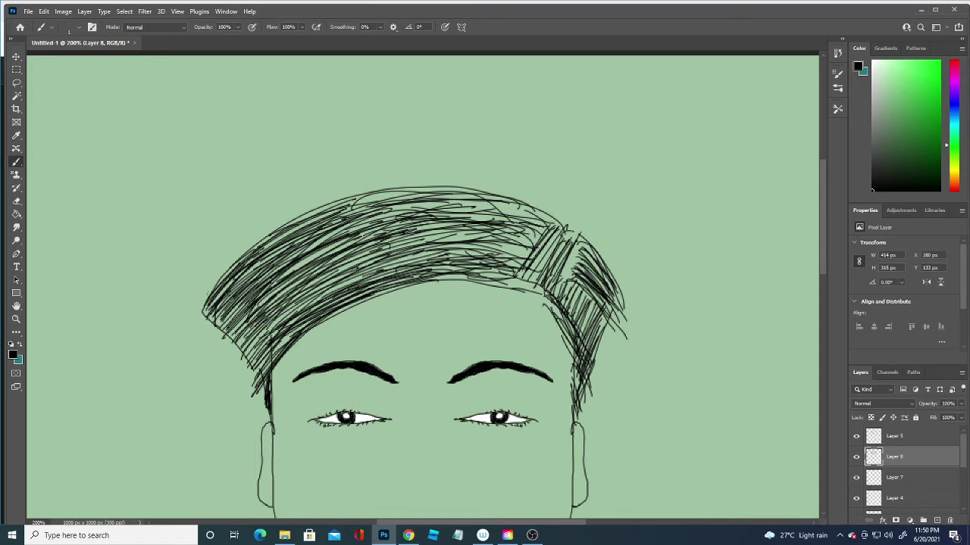
{"action": "mouse_move", "coordinate": [561, 275]}
{"action": "left_mouse_down"}
{"action": "mouse_move", "coordinate": [587, 307]}
{"action": "mouse_move", "coordinate": [598, 265]}
{"action": "left_mouse_up"}
{"action": "left_click_drag", "start_coordinate": [571, 246], "coordinate": [599, 256]}
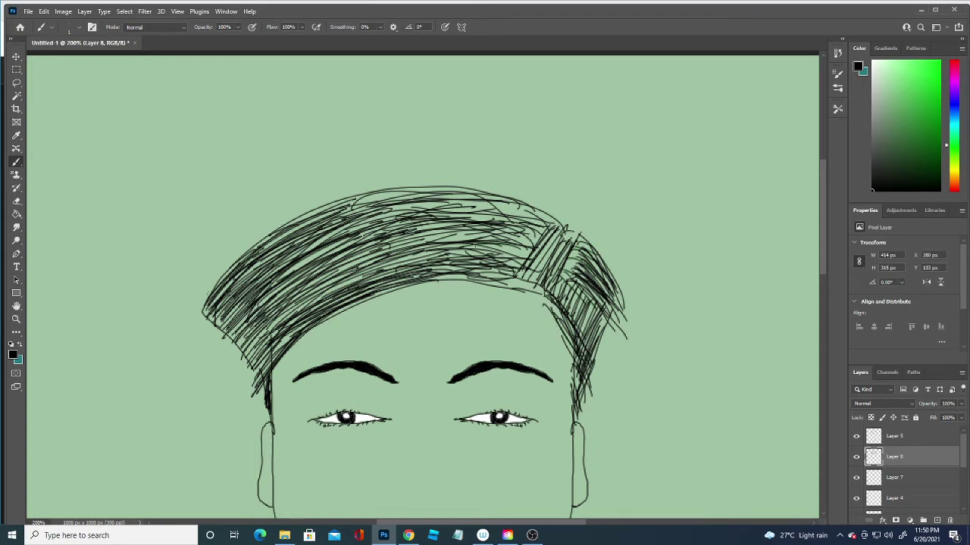
Add fine hatching across the top and curved strands at the top-right.
{"action": "left_click_drag", "start_coordinate": [448, 254], "coordinate": [522, 247]}
{"action": "left_click_drag", "start_coordinate": [461, 229], "coordinate": [532, 223]}
{"action": "left_click_drag", "start_coordinate": [440, 235], "coordinate": [522, 211]}
{"action": "left_click_drag", "start_coordinate": [443, 215], "coordinate": [525, 204]}
{"action": "left_click_drag", "start_coordinate": [440, 196], "coordinate": [356, 203]}
{"action": "mouse_move", "coordinate": [393, 200]}
{"action": "left_mouse_down"}
{"action": "mouse_move", "coordinate": [616, 244]}
{"action": "mouse_move", "coordinate": [629, 250]}
{"action": "mouse_move", "coordinate": [627, 280]}
{"action": "mouse_move", "coordinate": [617, 274]}
{"action": "mouse_move", "coordinate": [628, 282]}
{"action": "left_mouse_up"}
{"action": "mouse_move", "coordinate": [599, 243]}
{"action": "left_mouse_down"}
{"action": "mouse_move", "coordinate": [636, 267]}
{"action": "mouse_move", "coordinate": [627, 315]}
{"action": "left_mouse_up"}
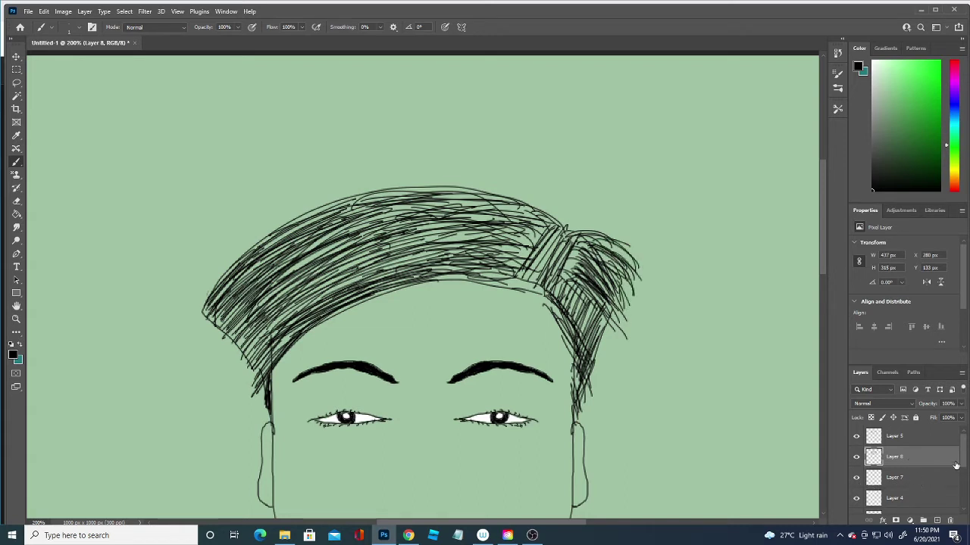
Add a new empty layer above Layer 3.
{"action": "scroll", "coordinate": [956, 465], "scroll_direction": "down", "scroll_amount": 3}
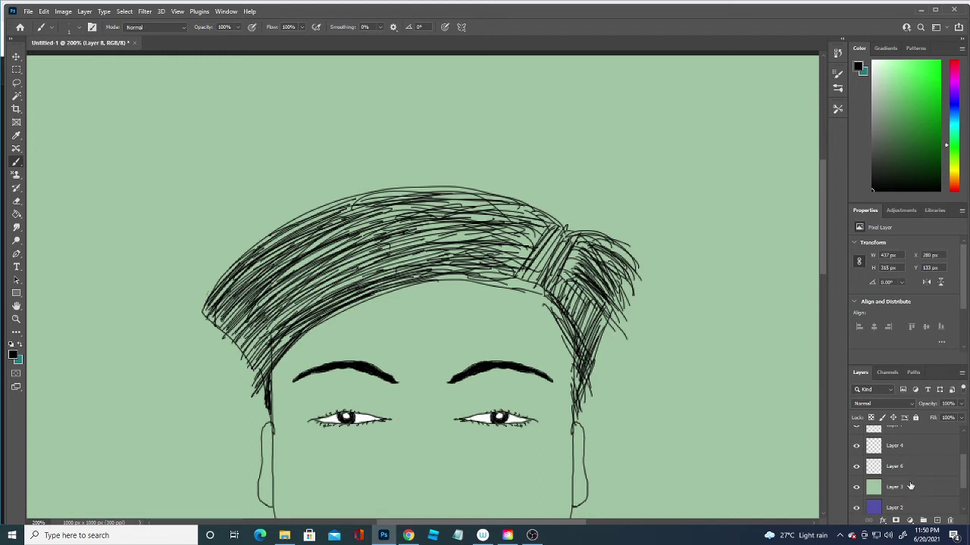
{"action": "left_click", "coordinate": [910, 486]}
{"action": "left_click", "coordinate": [937, 520]}
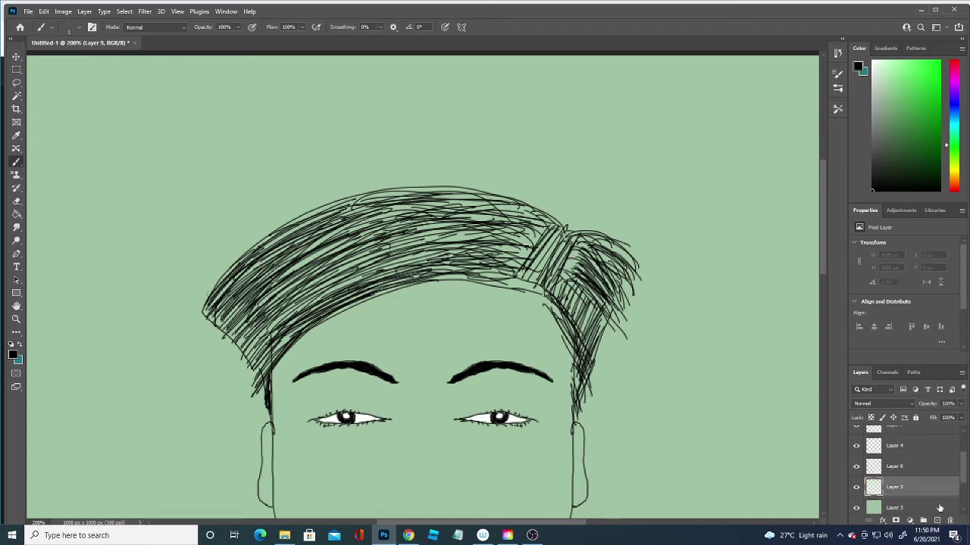
Set the foreground colour to dark teal 034966 and brush thin strokes over the hair.
{"action": "left_click", "coordinate": [13, 354]}
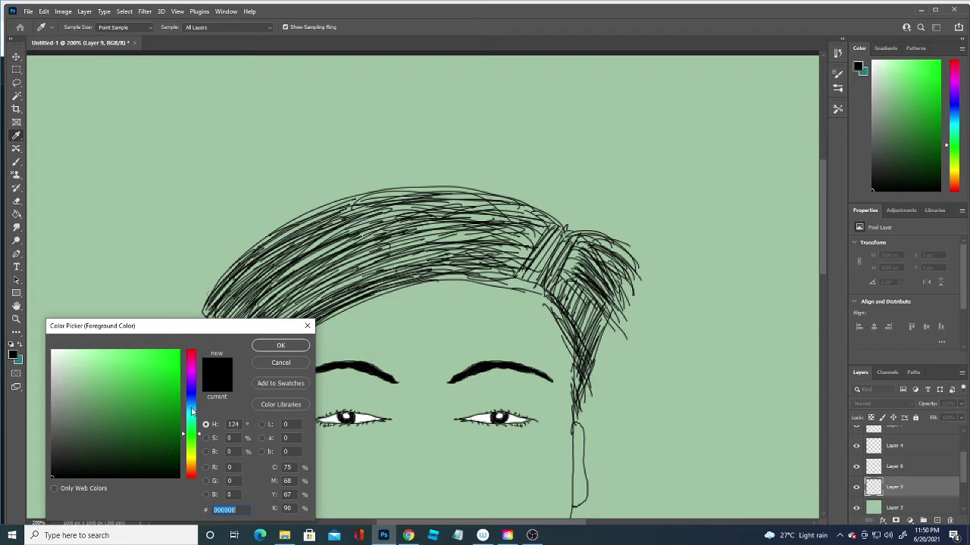
{"action": "left_click", "coordinate": [191, 409]}
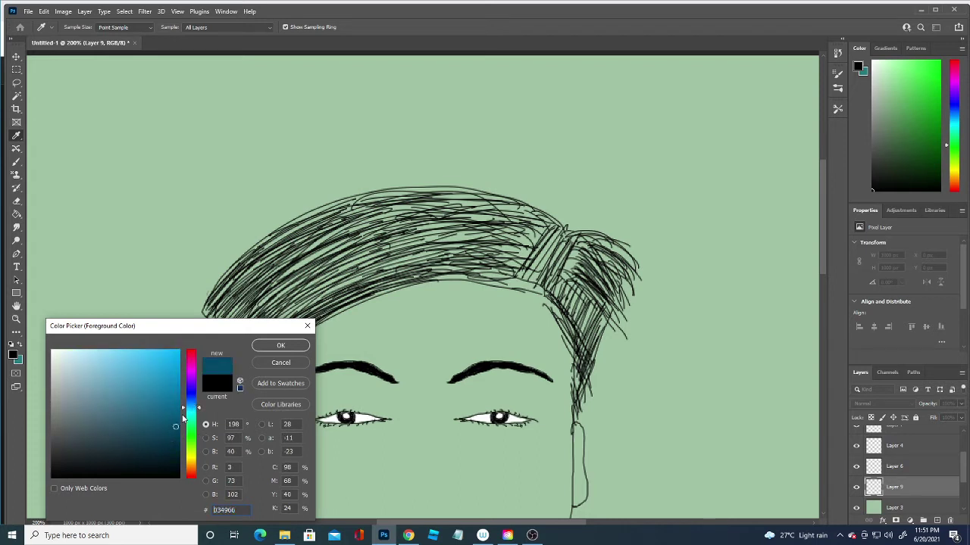
{"action": "left_click", "coordinate": [280, 345]}
{"action": "key", "text": "b"}
{"action": "left_click_drag", "start_coordinate": [385, 271], "coordinate": [277, 321]}
{"action": "left_click_drag", "start_coordinate": [415, 261], "coordinate": [284, 313]}
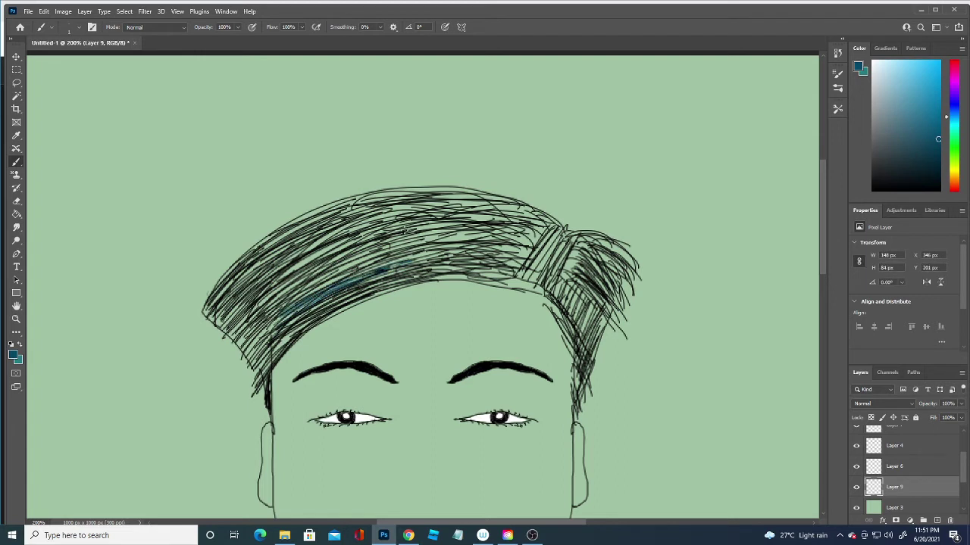
{"action": "left_click", "coordinate": [77, 30]}
Paint teal over the swept top hair mass with a 32 px brush, undoing one stray blob.
{"action": "left_click_drag", "start_coordinate": [62, 64], "coordinate": [108, 61]}
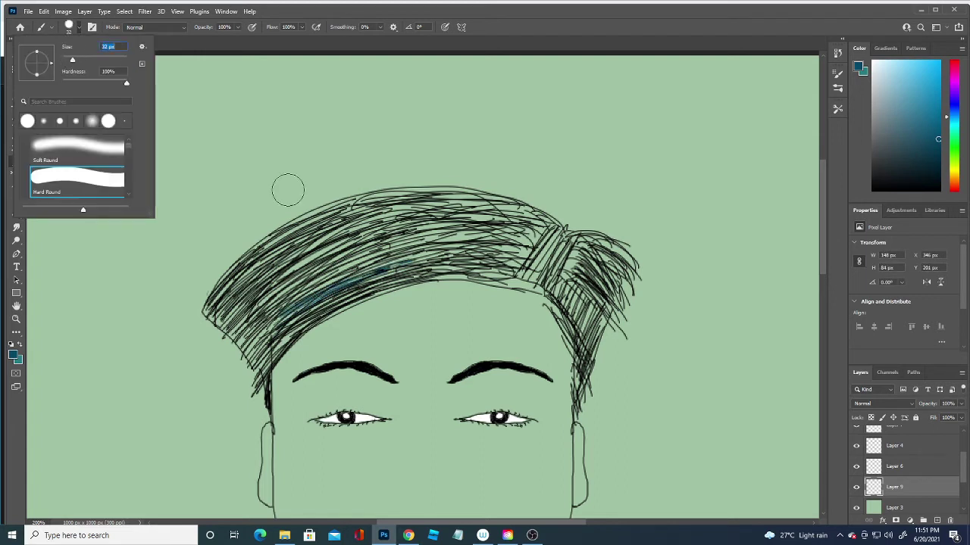
{"action": "mouse_move", "coordinate": [250, 334]}
{"action": "left_mouse_down"}
{"action": "mouse_move", "coordinate": [394, 235]}
{"action": "mouse_move", "coordinate": [272, 277]}
{"action": "mouse_move", "coordinate": [293, 260]}
{"action": "mouse_move", "coordinate": [234, 293]}
{"action": "mouse_move", "coordinate": [234, 309]}
{"action": "mouse_move", "coordinate": [287, 288]}
{"action": "mouse_move", "coordinate": [273, 336]}
{"action": "mouse_move", "coordinate": [351, 277]}
{"action": "mouse_move", "coordinate": [424, 256]}
{"action": "mouse_move", "coordinate": [270, 320]}
{"action": "mouse_move", "coordinate": [255, 316]}
{"action": "mouse_move", "coordinate": [243, 324]}
{"action": "mouse_move", "coordinate": [259, 346]}
{"action": "mouse_move", "coordinate": [223, 305]}
{"action": "mouse_move", "coordinate": [321, 232]}
{"action": "mouse_move", "coordinate": [232, 288]}
{"action": "mouse_move", "coordinate": [288, 242]}
{"action": "mouse_move", "coordinate": [436, 211]}
{"action": "mouse_move", "coordinate": [401, 237]}
{"action": "mouse_move", "coordinate": [480, 242]}
{"action": "mouse_move", "coordinate": [310, 318]}
{"action": "mouse_move", "coordinate": [323, 303]}
{"action": "mouse_move", "coordinate": [452, 262]}
{"action": "left_mouse_up"}
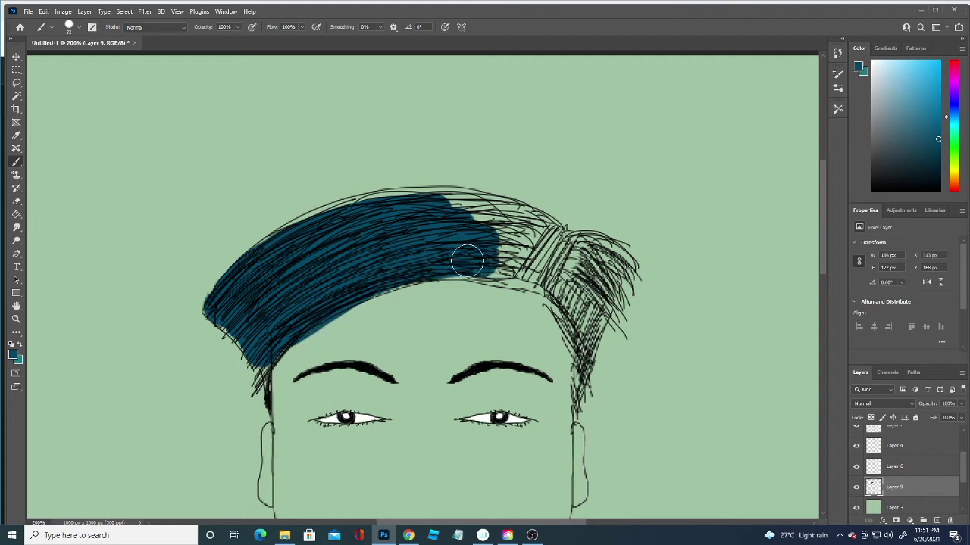
{"action": "mouse_move", "coordinate": [577, 274]}
{"action": "left_mouse_down"}
{"action": "mouse_move", "coordinate": [561, 291]}
{"action": "mouse_move", "coordinate": [579, 349]}
{"action": "mouse_move", "coordinate": [583, 295]}
{"action": "left_mouse_up"}
{"action": "key", "text": "ctrl+z"}
{"action": "mouse_move", "coordinate": [473, 261]}
{"action": "left_mouse_down"}
{"action": "mouse_move", "coordinate": [502, 262]}
{"action": "mouse_move", "coordinate": [520, 228]}
{"action": "mouse_move", "coordinate": [426, 207]}
{"action": "mouse_move", "coordinate": [280, 236]}
{"action": "mouse_move", "coordinate": [271, 247]}
{"action": "mouse_move", "coordinate": [279, 242]}
{"action": "left_mouse_up"}
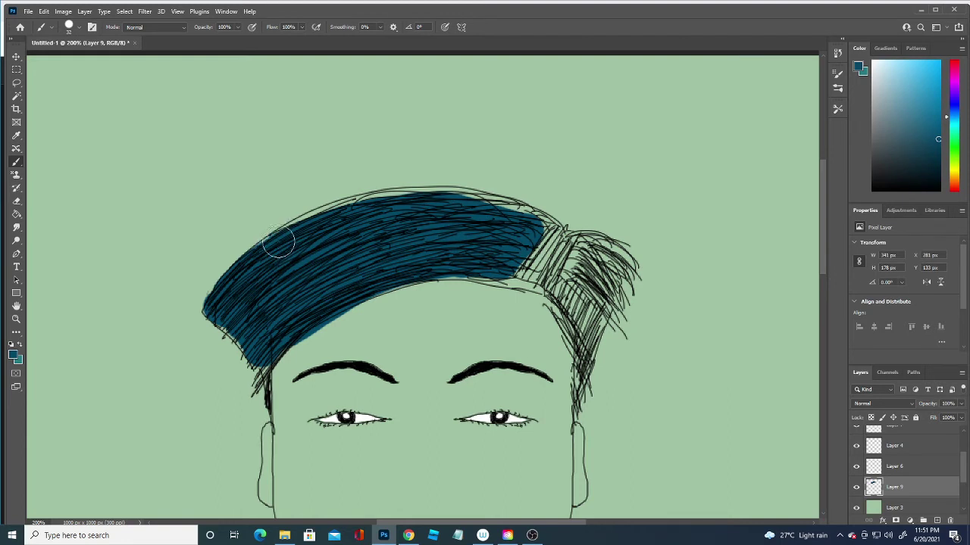
{"action": "mouse_move", "coordinate": [282, 244]}
{"action": "left_mouse_down"}
{"action": "mouse_move", "coordinate": [318, 223]}
{"action": "mouse_move", "coordinate": [411, 202]}
{"action": "mouse_move", "coordinate": [490, 210]}
{"action": "mouse_move", "coordinate": [541, 234]}
{"action": "mouse_move", "coordinate": [538, 258]}
{"action": "mouse_move", "coordinate": [511, 266]}
{"action": "mouse_move", "coordinate": [526, 266]}
{"action": "mouse_move", "coordinate": [461, 259]}
{"action": "mouse_move", "coordinate": [357, 281]}
{"action": "mouse_move", "coordinate": [250, 331]}
{"action": "mouse_move", "coordinate": [229, 314]}
{"action": "mouse_move", "coordinate": [249, 335]}
{"action": "mouse_move", "coordinate": [280, 308]}
{"action": "left_mouse_up"}
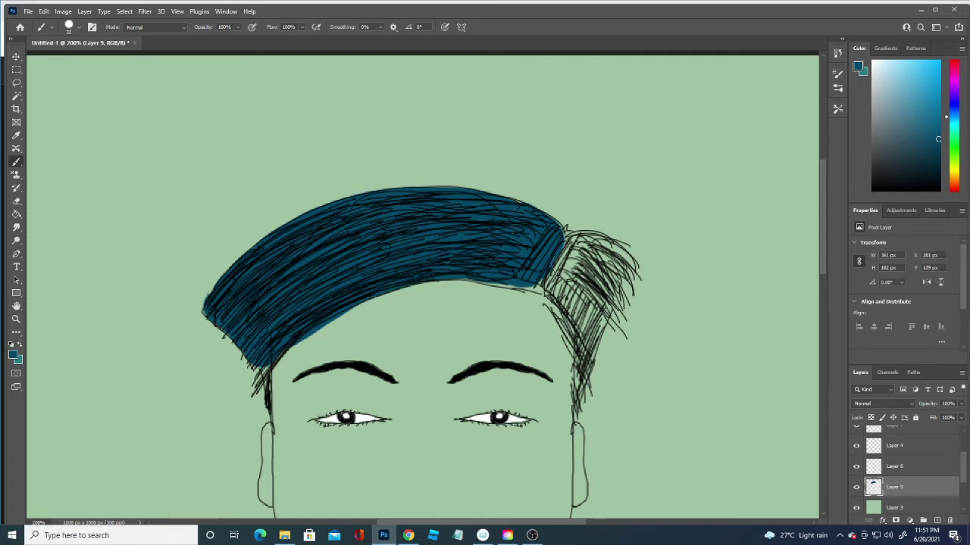
Shrink the brush to 10 px and fill the right-side hair lock with teal.
{"action": "left_click", "coordinate": [80, 29]}
{"action": "left_click_drag", "start_coordinate": [72, 63], "coordinate": [66, 62]}
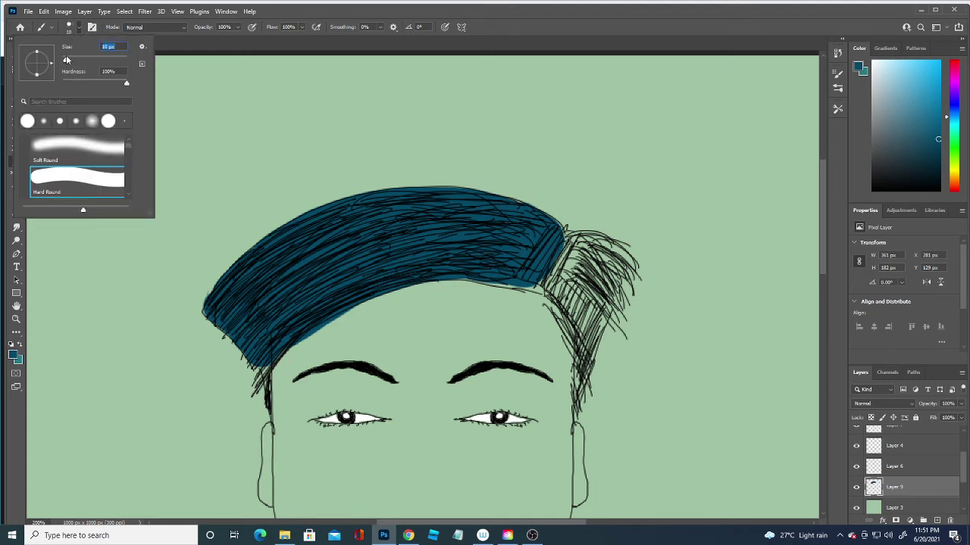
{"action": "mouse_move", "coordinate": [567, 290]}
{"action": "left_mouse_down"}
{"action": "mouse_move", "coordinate": [557, 322]}
{"action": "mouse_move", "coordinate": [549, 300]}
{"action": "mouse_move", "coordinate": [580, 365]}
{"action": "mouse_move", "coordinate": [580, 393]}
{"action": "left_mouse_up"}
{"action": "mouse_move", "coordinate": [588, 306]}
{"action": "left_mouse_down"}
{"action": "mouse_move", "coordinate": [591, 348]}
{"action": "mouse_move", "coordinate": [590, 303]}
{"action": "mouse_move", "coordinate": [554, 280]}
{"action": "left_mouse_up"}
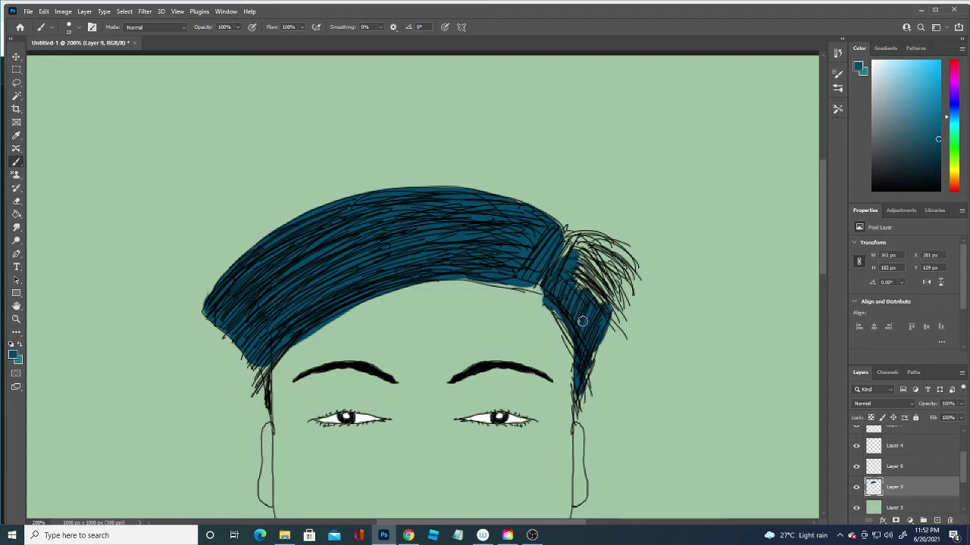
{"action": "mouse_move", "coordinate": [562, 307]}
{"action": "left_mouse_down"}
{"action": "mouse_move", "coordinate": [568, 319]}
{"action": "mouse_move", "coordinate": [587, 280]}
{"action": "mouse_move", "coordinate": [583, 257]}
{"action": "mouse_move", "coordinate": [568, 256]}
{"action": "mouse_move", "coordinate": [580, 241]}
{"action": "mouse_move", "coordinate": [606, 254]}
{"action": "mouse_move", "coordinate": [614, 307]}
{"action": "mouse_move", "coordinate": [600, 250]}
{"action": "mouse_move", "coordinate": [568, 238]}
{"action": "mouse_move", "coordinate": [609, 247]}
{"action": "left_mouse_up"}
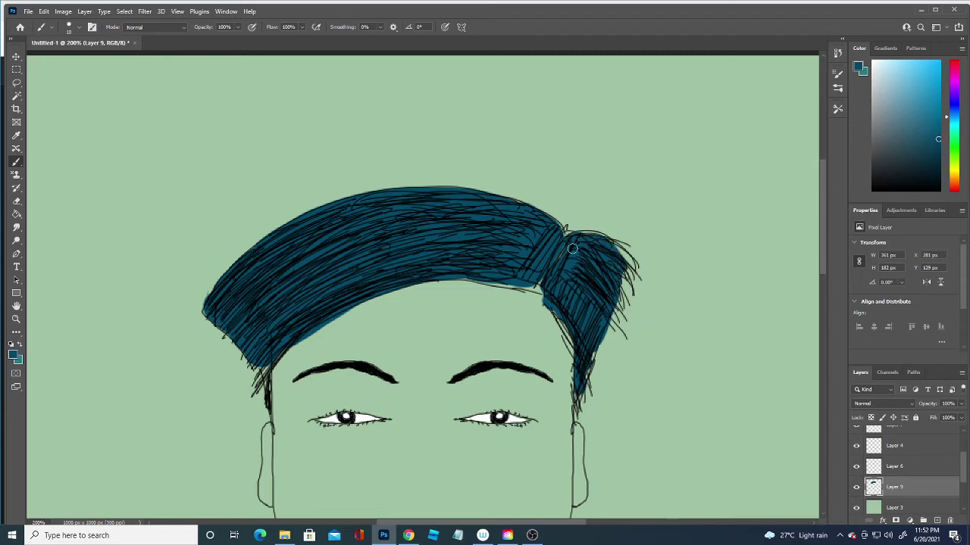
{"action": "left_click_drag", "start_coordinate": [553, 287], "coordinate": [479, 278]}
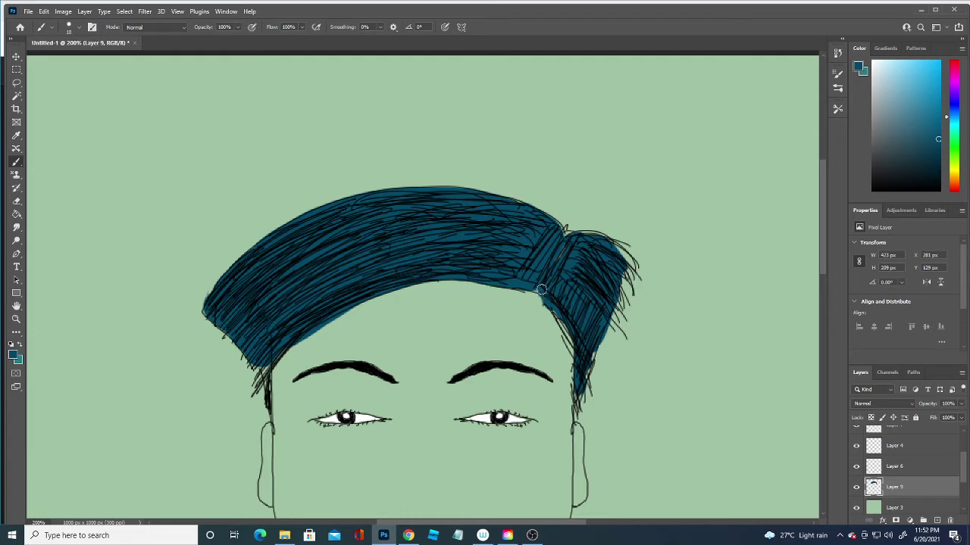
Colour the sideburn strands teal, then zoom out to check the portrait.
{"action": "mouse_move", "coordinate": [586, 353]}
{"action": "left_mouse_down"}
{"action": "mouse_move", "coordinate": [576, 416]}
{"action": "mouse_move", "coordinate": [581, 383]}
{"action": "left_mouse_up"}
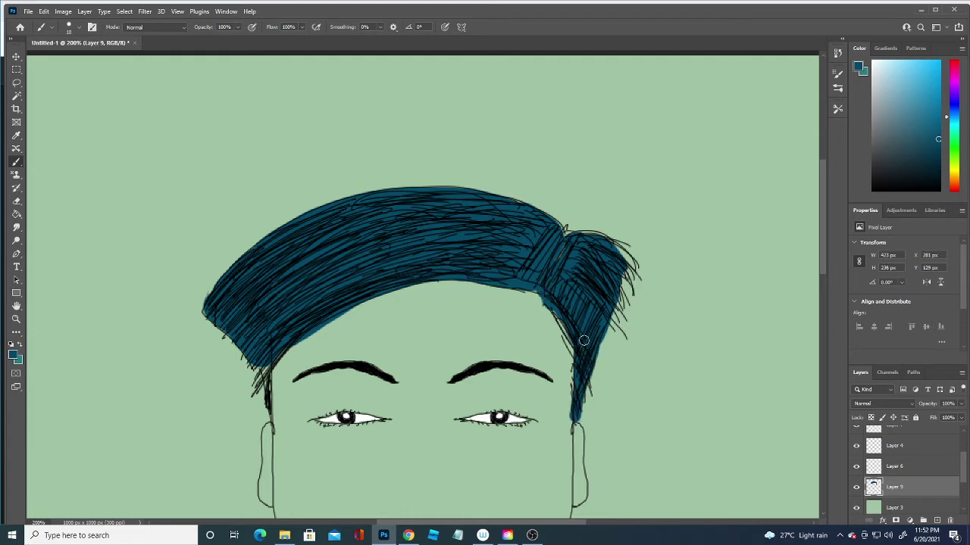
{"action": "key", "text": "ctrl+z"}
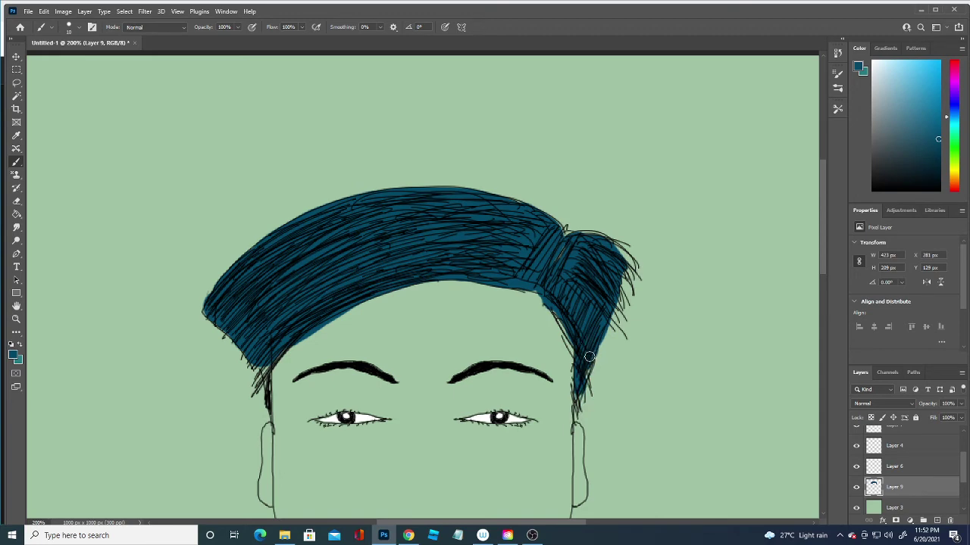
{"action": "left_click_drag", "start_coordinate": [255, 357], "coordinate": [263, 382]}
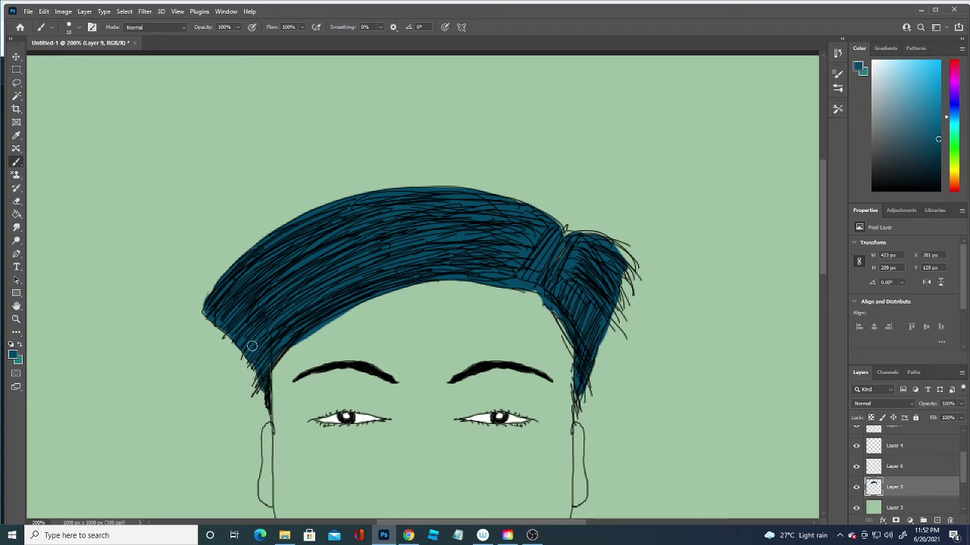
{"action": "left_click_drag", "start_coordinate": [251, 342], "coordinate": [256, 366]}
{"action": "key", "text": "ctrl+minus"}
{"action": "key", "text": "ctrl+minus"}
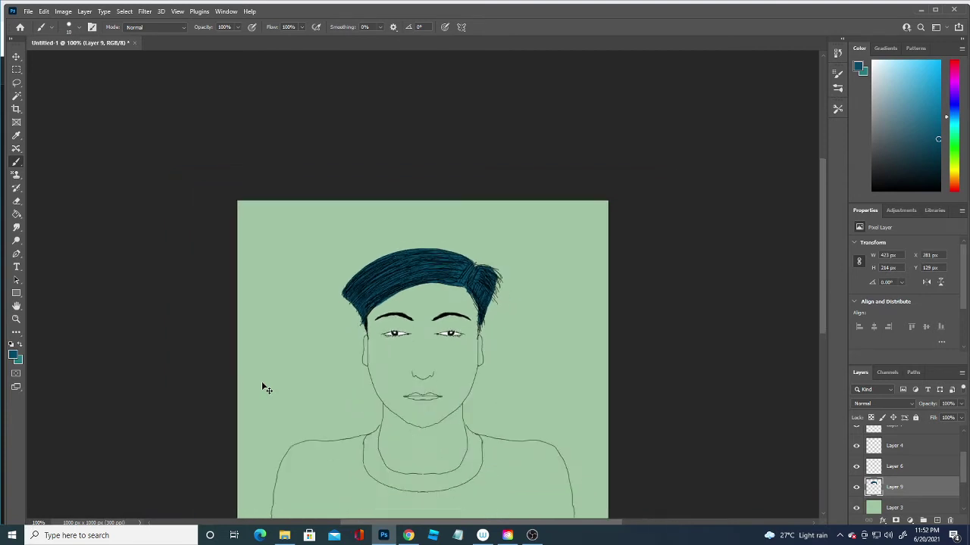
Zoom back in and set the foreground colour to a lighter blue.
{"action": "key", "text": "ctrl+plus"}
{"action": "key", "text": "ctrl+plus"}
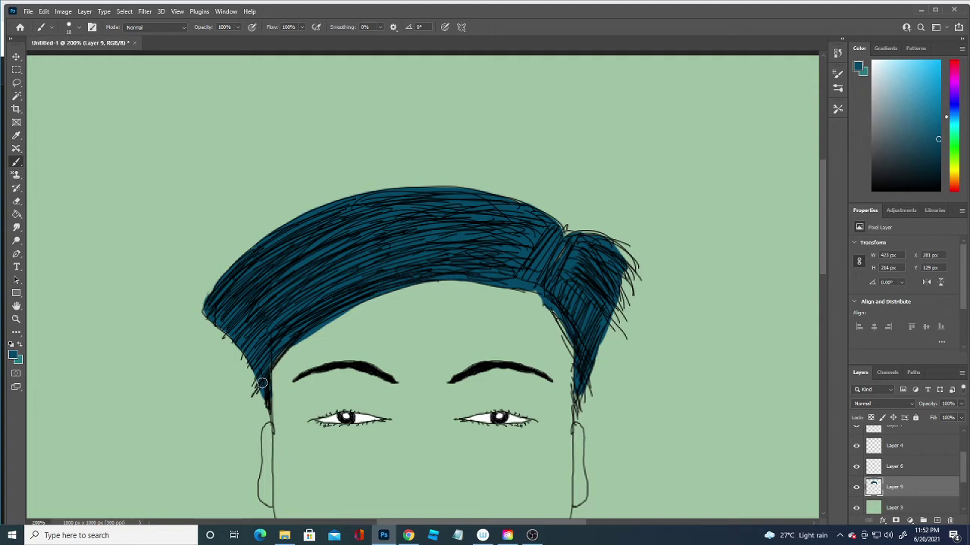
{"action": "left_click", "coordinate": [14, 355]}
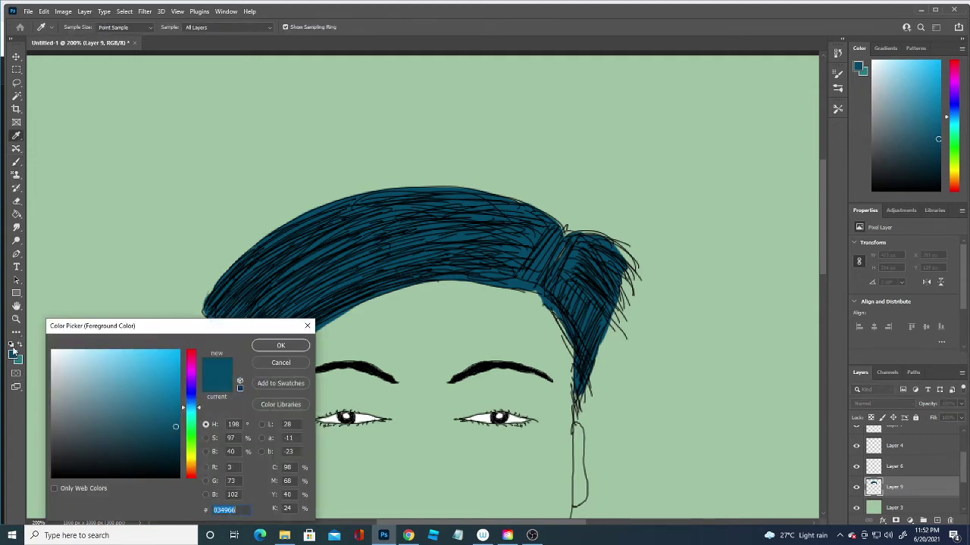
{"action": "left_click", "coordinate": [169, 403]}
{"action": "left_click", "coordinate": [279, 345]}
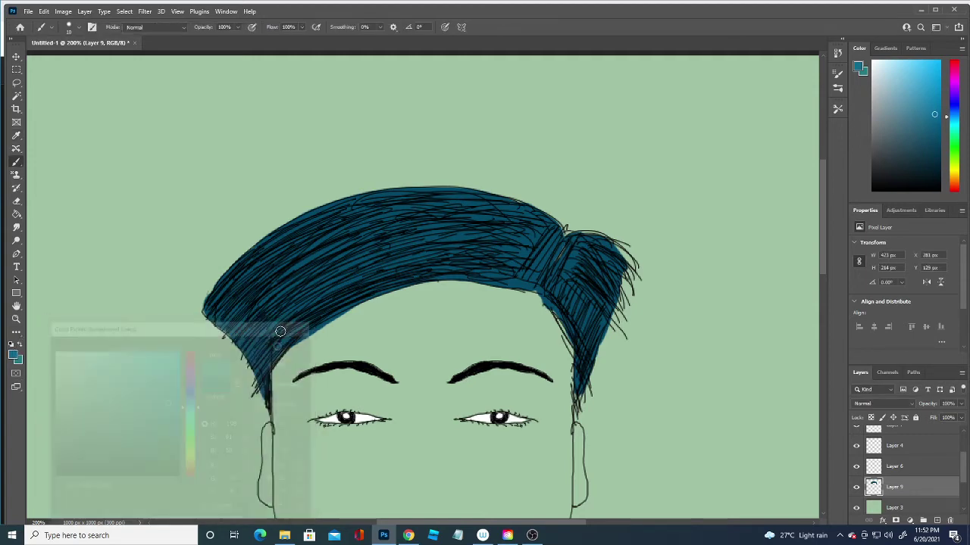
Paint lighter blue streaks across the fringe, crown and left side of the hair.
{"action": "mouse_move", "coordinate": [245, 305]}
{"action": "left_mouse_down"}
{"action": "mouse_move", "coordinate": [346, 235]}
{"action": "mouse_move", "coordinate": [466, 228]}
{"action": "mouse_move", "coordinate": [457, 245]}
{"action": "left_mouse_up"}
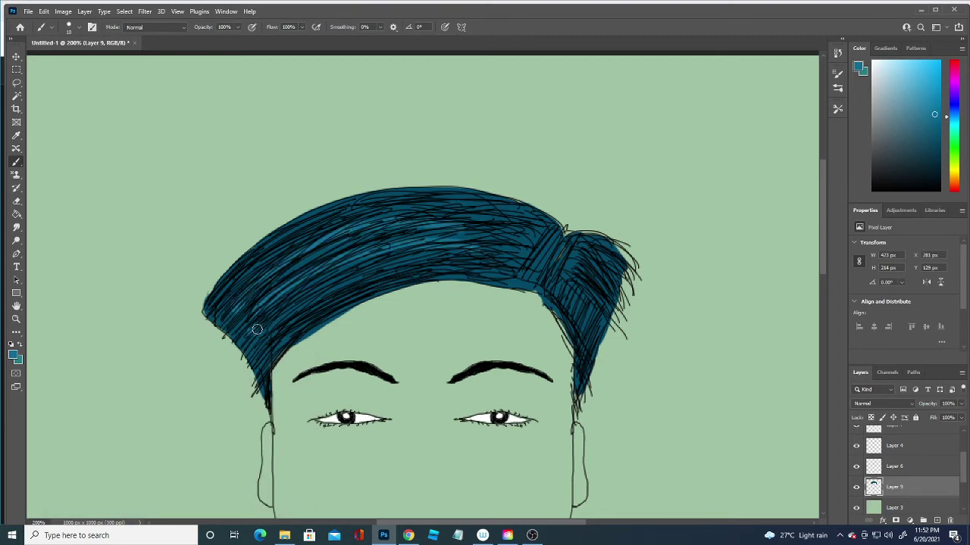
{"action": "left_click_drag", "start_coordinate": [256, 325], "coordinate": [464, 249]}
{"action": "mouse_move", "coordinate": [214, 302]}
{"action": "left_mouse_down"}
{"action": "mouse_move", "coordinate": [331, 219]}
{"action": "mouse_move", "coordinate": [500, 206]}
{"action": "mouse_move", "coordinate": [523, 221]}
{"action": "left_mouse_up"}
{"action": "mouse_move", "coordinate": [271, 349]}
{"action": "left_mouse_down"}
{"action": "mouse_move", "coordinate": [309, 317]}
{"action": "mouse_move", "coordinate": [512, 265]}
{"action": "mouse_move", "coordinate": [583, 291]}
{"action": "mouse_move", "coordinate": [599, 277]}
{"action": "mouse_move", "coordinate": [595, 257]}
{"action": "mouse_move", "coordinate": [612, 249]}
{"action": "mouse_move", "coordinate": [587, 241]}
{"action": "left_mouse_up"}
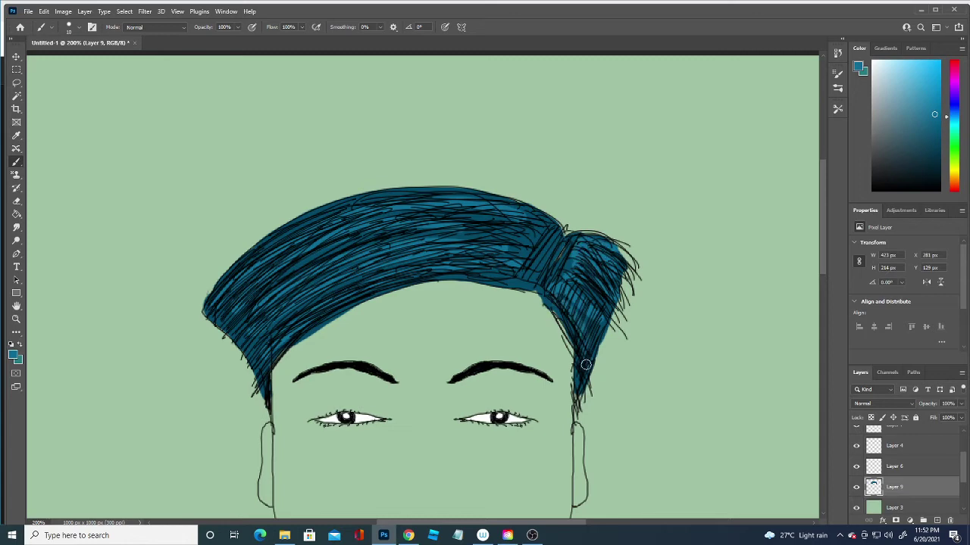
{"action": "mouse_move", "coordinate": [510, 264]}
{"action": "left_mouse_down"}
{"action": "mouse_move", "coordinate": [444, 223]}
{"action": "mouse_move", "coordinate": [530, 231]}
{"action": "mouse_move", "coordinate": [534, 284]}
{"action": "mouse_move", "coordinate": [417, 250]}
{"action": "left_mouse_up"}
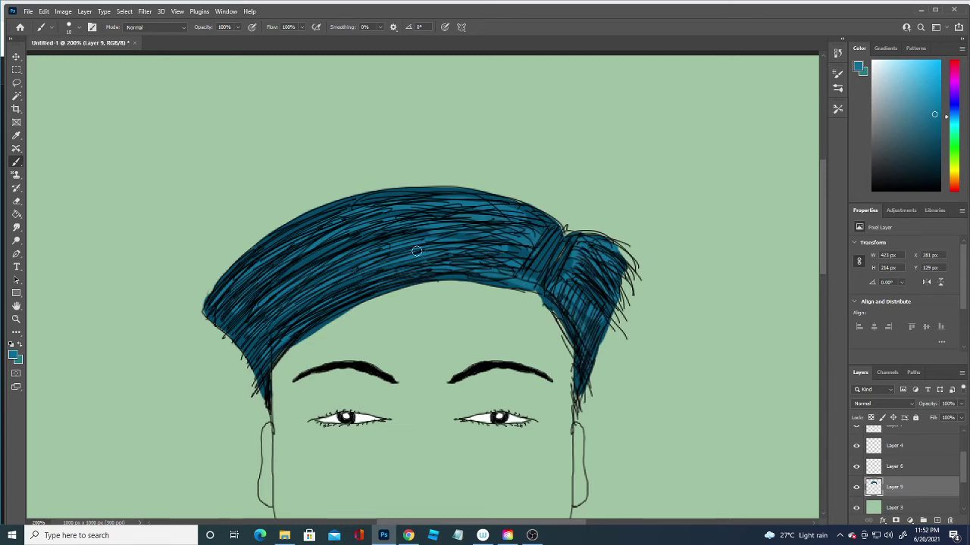
{"action": "left_click", "coordinate": [12, 354]}
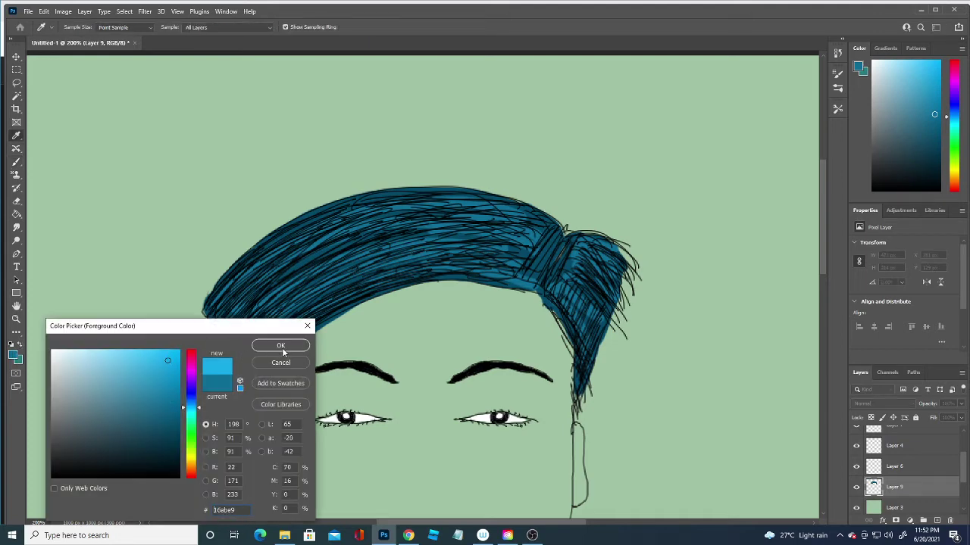
Apply sky blue 16abe9 and streak the crown, left side and right lock with highlights.
{"action": "left_click", "coordinate": [280, 346]}
{"action": "mouse_move", "coordinate": [278, 281]}
{"action": "left_mouse_down"}
{"action": "mouse_move", "coordinate": [262, 277]}
{"action": "mouse_move", "coordinate": [437, 229]}
{"action": "mouse_move", "coordinate": [534, 241]}
{"action": "left_mouse_up"}
{"action": "mouse_move", "coordinate": [273, 250]}
{"action": "left_mouse_down"}
{"action": "mouse_move", "coordinate": [211, 307]}
{"action": "mouse_move", "coordinate": [441, 196]}
{"action": "mouse_move", "coordinate": [526, 247]}
{"action": "left_mouse_up"}
{"action": "mouse_move", "coordinate": [263, 352]}
{"action": "left_mouse_down"}
{"action": "mouse_move", "coordinate": [429, 259]}
{"action": "mouse_move", "coordinate": [504, 261]}
{"action": "left_mouse_up"}
{"action": "left_click_drag", "start_coordinate": [556, 291], "coordinate": [591, 337]}
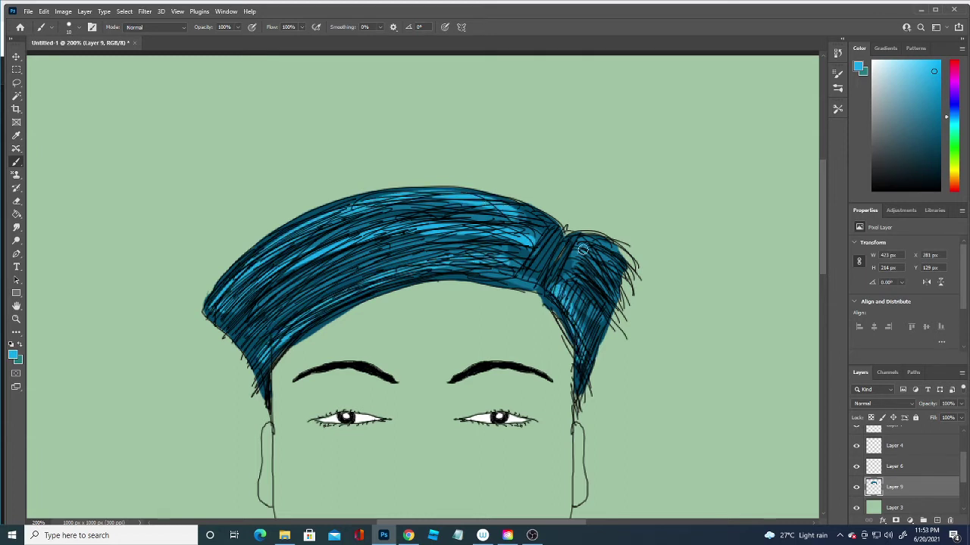
{"action": "mouse_move", "coordinate": [583, 250]}
{"action": "left_mouse_down"}
{"action": "mouse_move", "coordinate": [628, 282]}
{"action": "mouse_move", "coordinate": [629, 236]}
{"action": "left_mouse_up"}
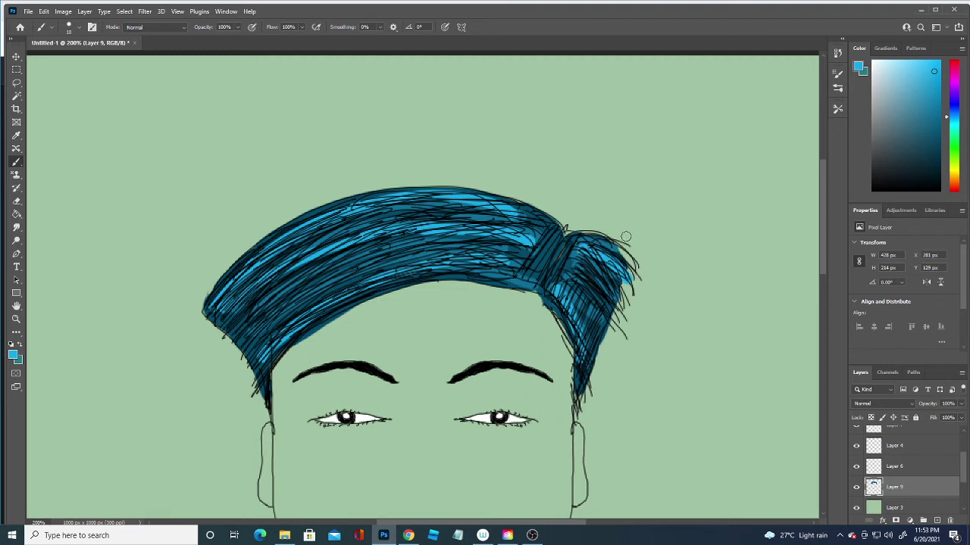
{"action": "key", "text": "ctrl+z"}
{"action": "left_click_drag", "start_coordinate": [577, 251], "coordinate": [619, 258]}
{"action": "mouse_move", "coordinate": [266, 316]}
{"action": "left_mouse_down"}
{"action": "mouse_move", "coordinate": [542, 257]}
{"action": "mouse_move", "coordinate": [608, 300]}
{"action": "left_mouse_up"}
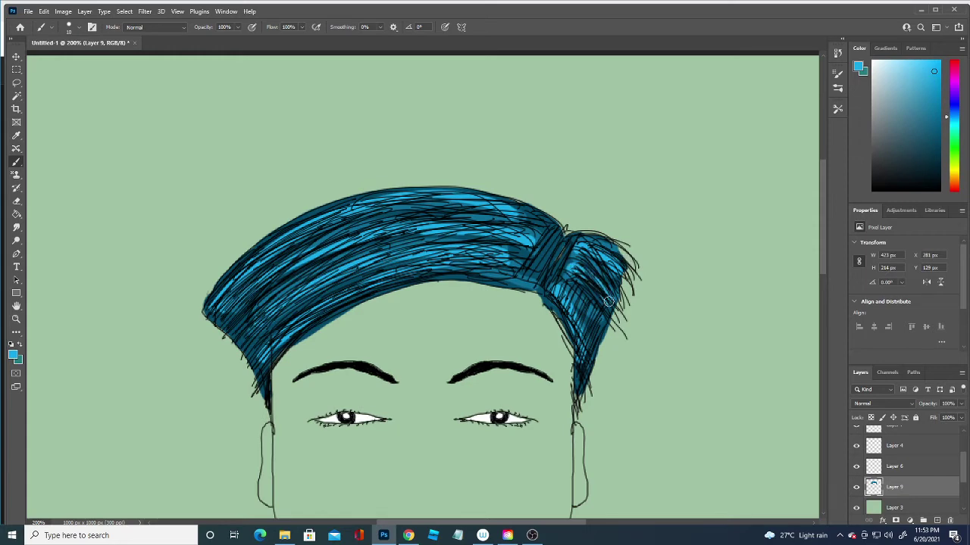
{"action": "left_click", "coordinate": [12, 354]}
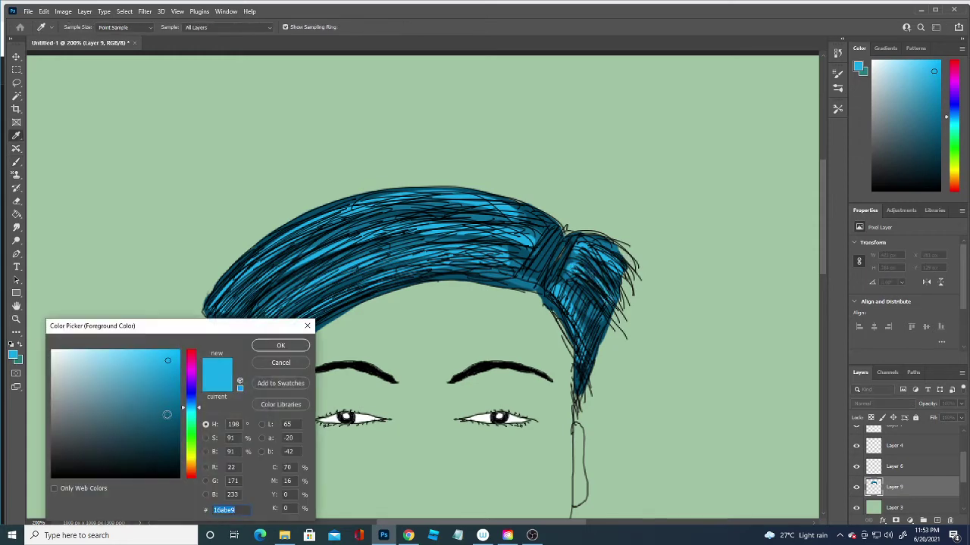
{"action": "left_click", "coordinate": [280, 345]}
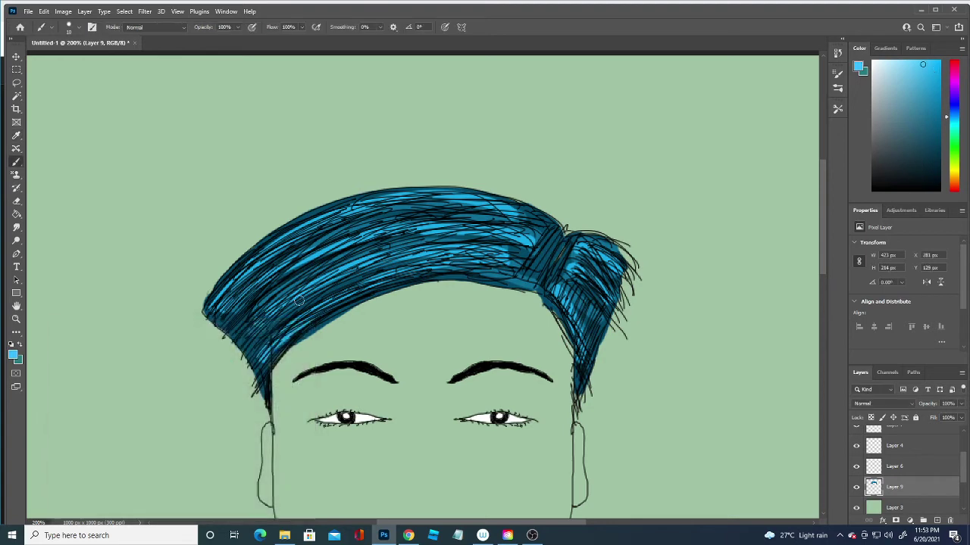
{"action": "left_click_drag", "start_coordinate": [223, 315], "coordinate": [492, 227]}
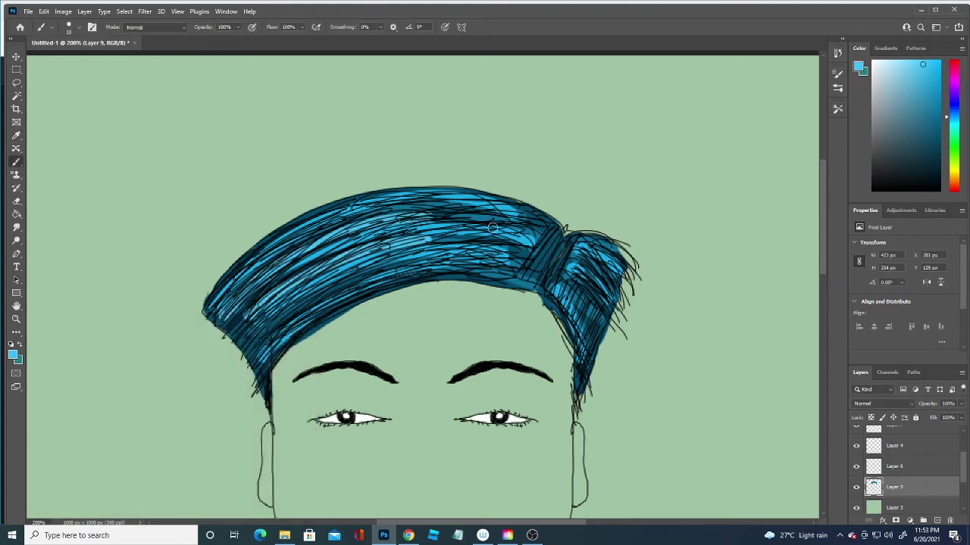
Switch to a darker blue and darken the top, left side, lower hair and right tuft.
{"action": "left_click", "coordinate": [13, 356]}
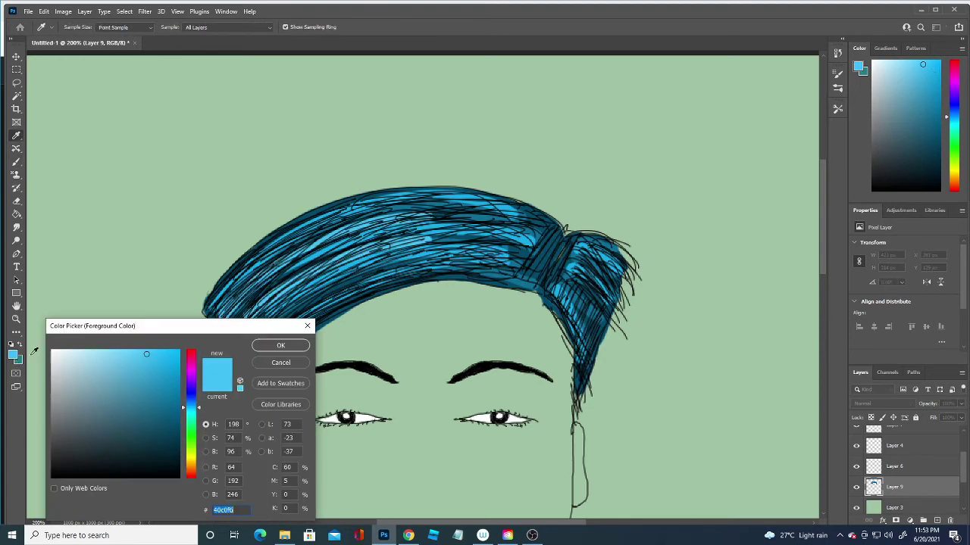
{"action": "left_click", "coordinate": [162, 422]}
{"action": "left_click", "coordinate": [280, 345]}
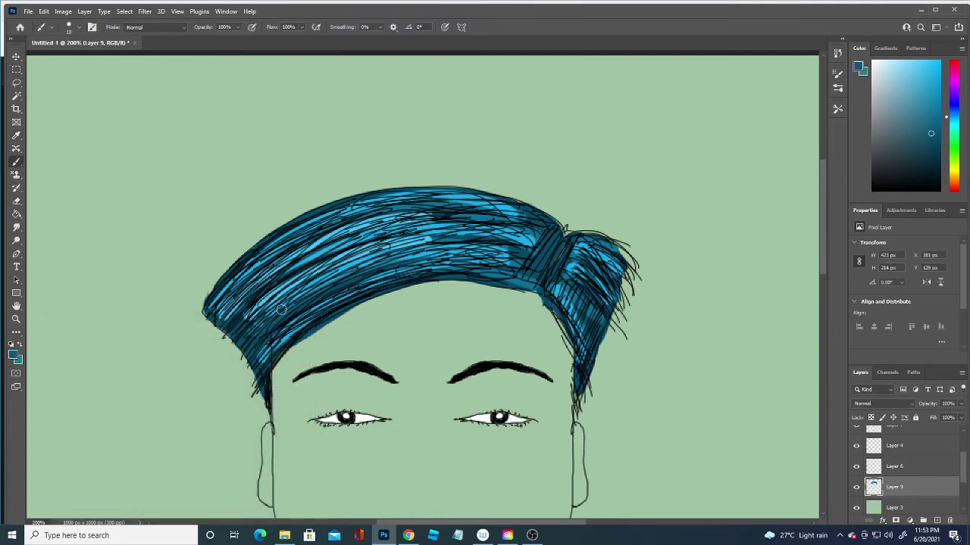
{"action": "mouse_move", "coordinate": [248, 334]}
{"action": "left_mouse_down"}
{"action": "mouse_move", "coordinate": [447, 235]}
{"action": "mouse_move", "coordinate": [535, 232]}
{"action": "left_mouse_up"}
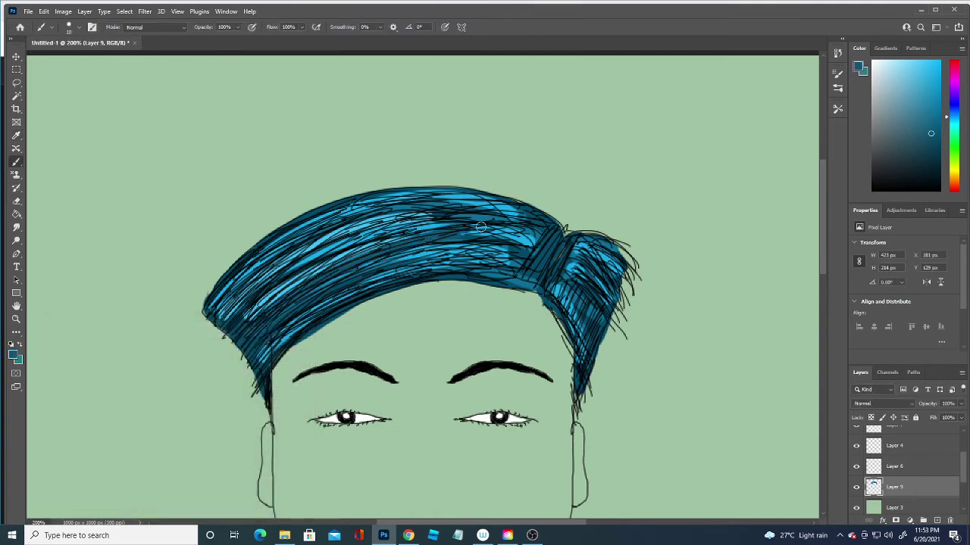
{"action": "left_click_drag", "start_coordinate": [473, 217], "coordinate": [282, 238]}
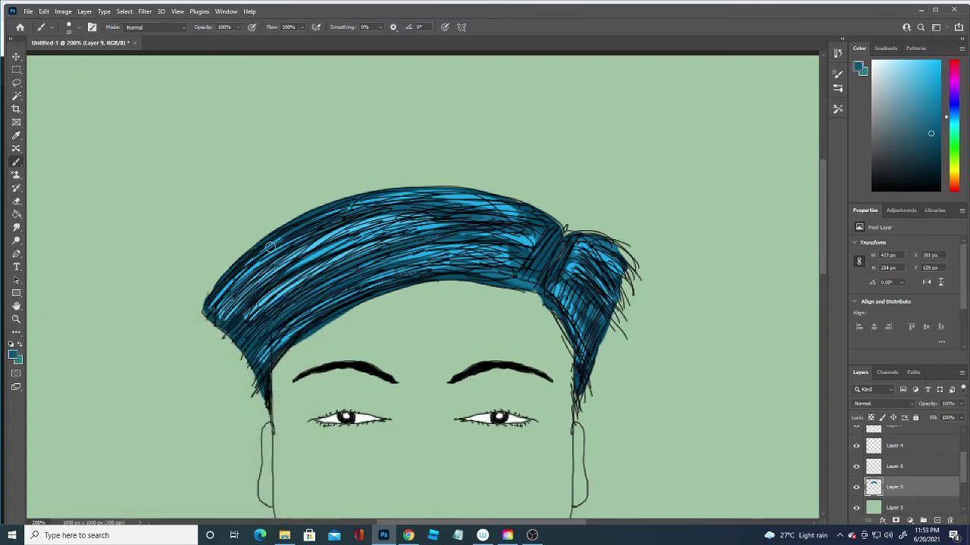
{"action": "mouse_move", "coordinate": [564, 274]}
{"action": "left_mouse_down"}
{"action": "mouse_move", "coordinate": [597, 286]}
{"action": "mouse_move", "coordinate": [612, 255]}
{"action": "left_mouse_up"}
{"action": "left_click_drag", "start_coordinate": [259, 334], "coordinate": [470, 252]}
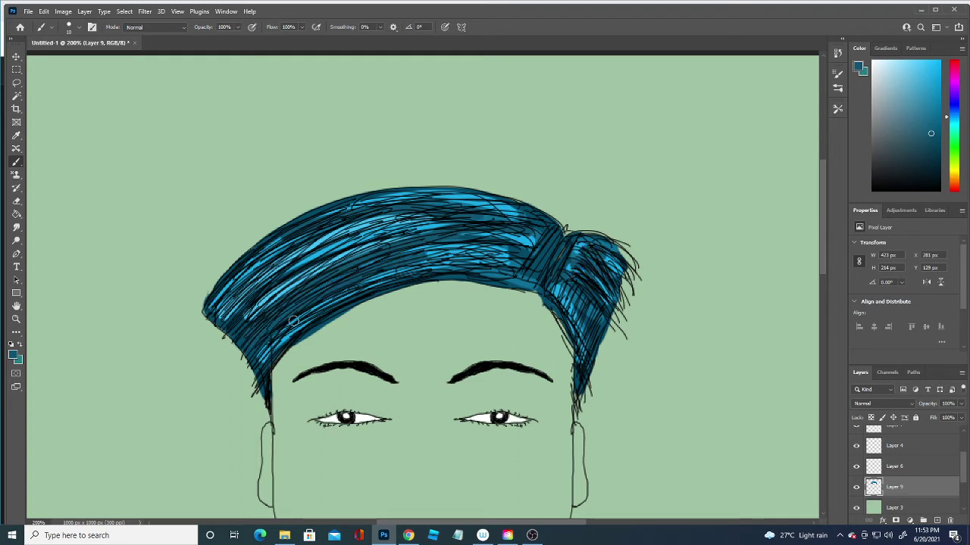
{"action": "left_click_drag", "start_coordinate": [245, 317], "coordinate": [318, 255]}
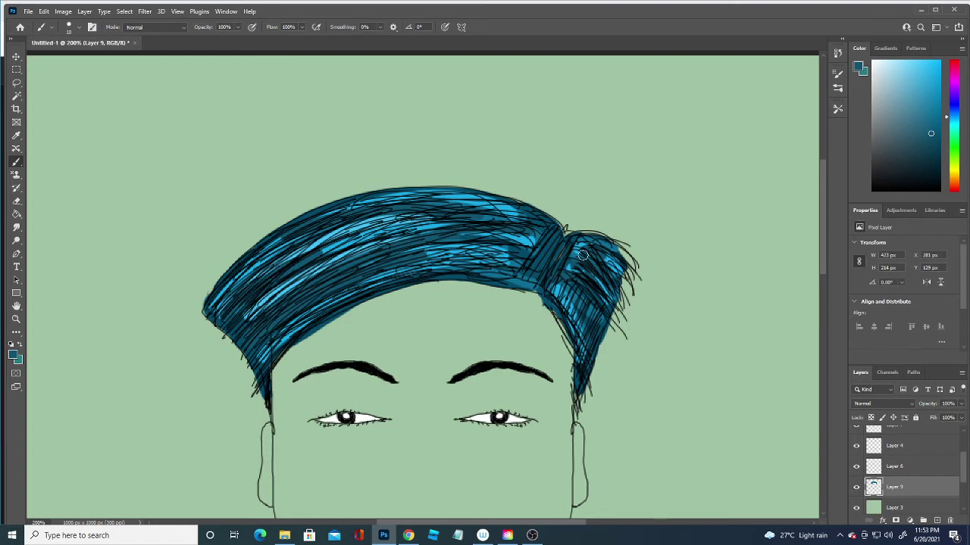
{"action": "mouse_move", "coordinate": [262, 352]}
{"action": "left_mouse_down"}
{"action": "mouse_move", "coordinate": [292, 314]}
{"action": "mouse_move", "coordinate": [414, 254]}
{"action": "left_mouse_up"}
Check the whole portrait and set the foreground colour to a lighter blue.
{"action": "key", "text": "ctrl+minus"}
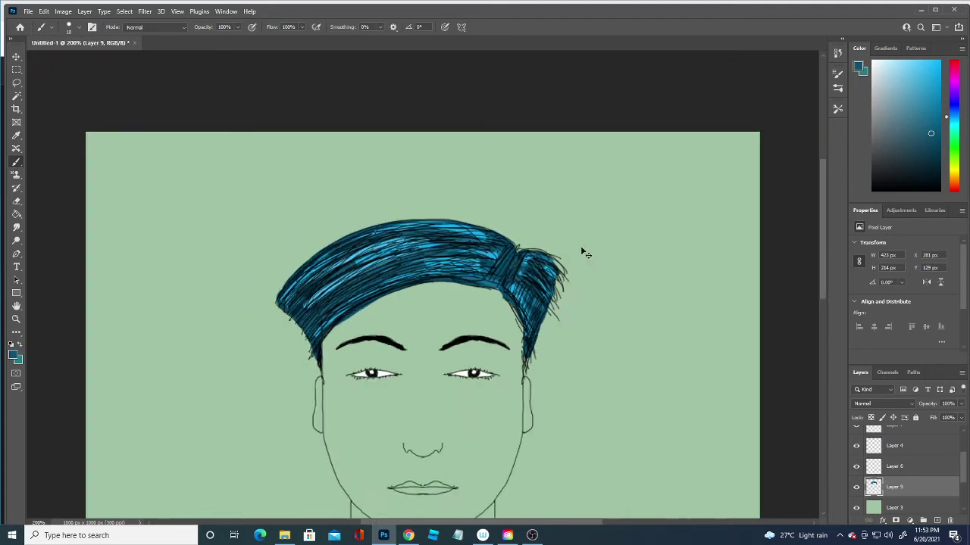
{"action": "key", "text": "ctrl+minus"}
{"action": "key", "text": "ctrl+minus"}
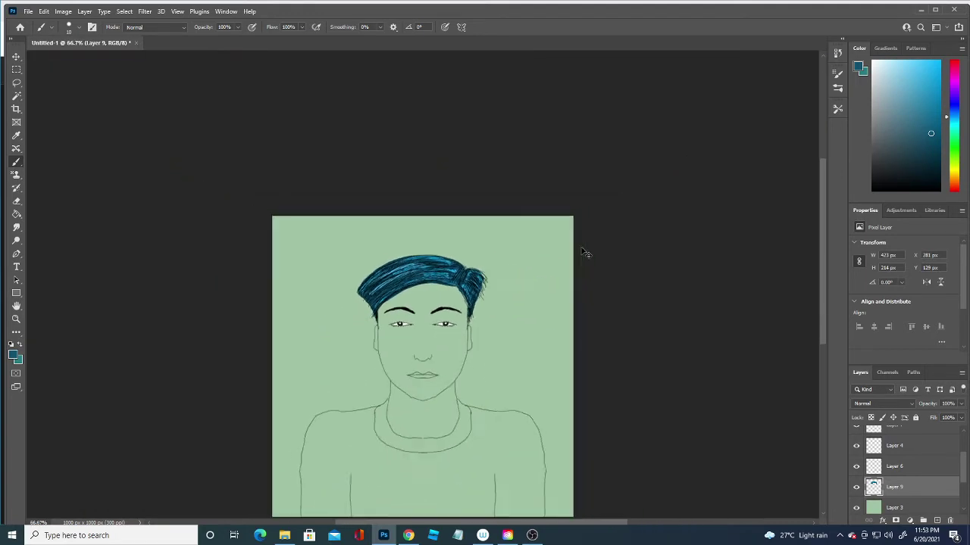
{"action": "key", "text": "ctrl+plus"}
{"action": "key", "text": "ctrl+plus"}
{"action": "key", "text": "ctrl+minus"}
{"action": "key", "text": "ctrl+minus"}
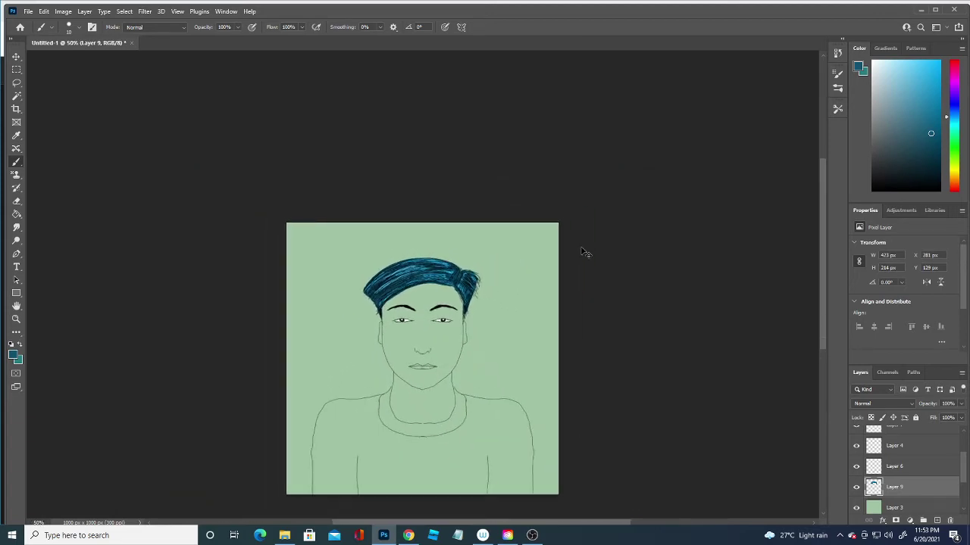
{"action": "key", "text": "ctrl+plus"}
{"action": "key", "text": "ctrl+plus"}
{"action": "key", "text": "ctrl+plus"}
{"action": "key", "text": "ctrl+plus"}
{"action": "key", "text": "ctrl+minus"}
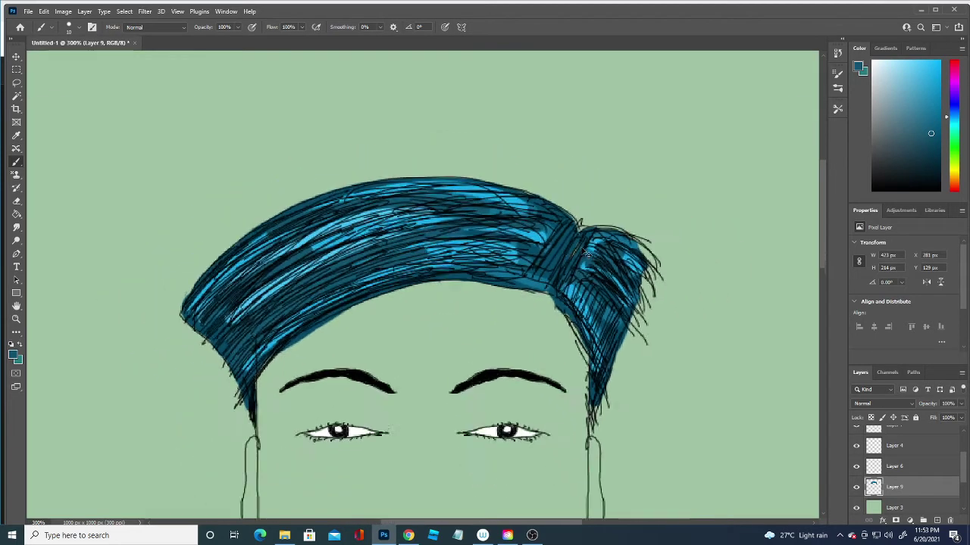
{"action": "left_click", "coordinate": [13, 355]}
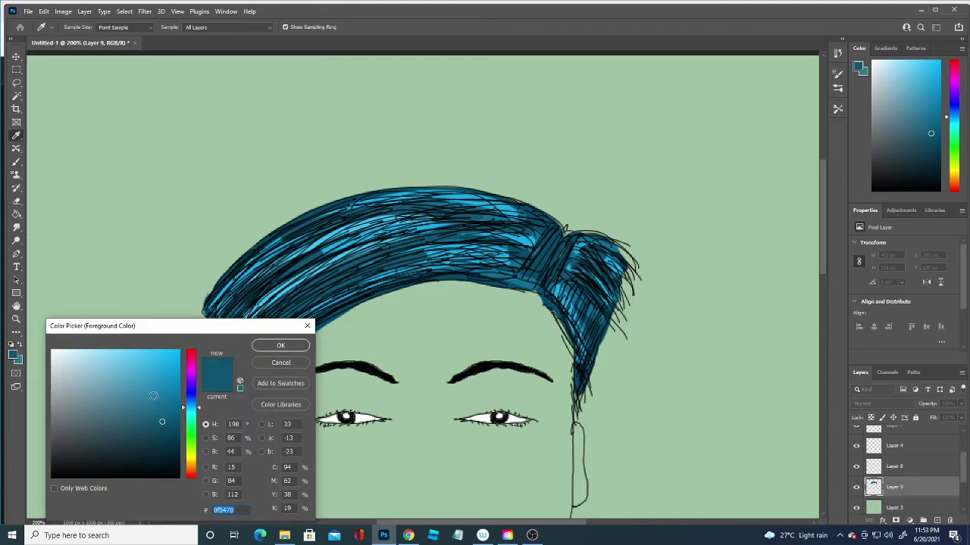
{"action": "left_click", "coordinate": [156, 394]}
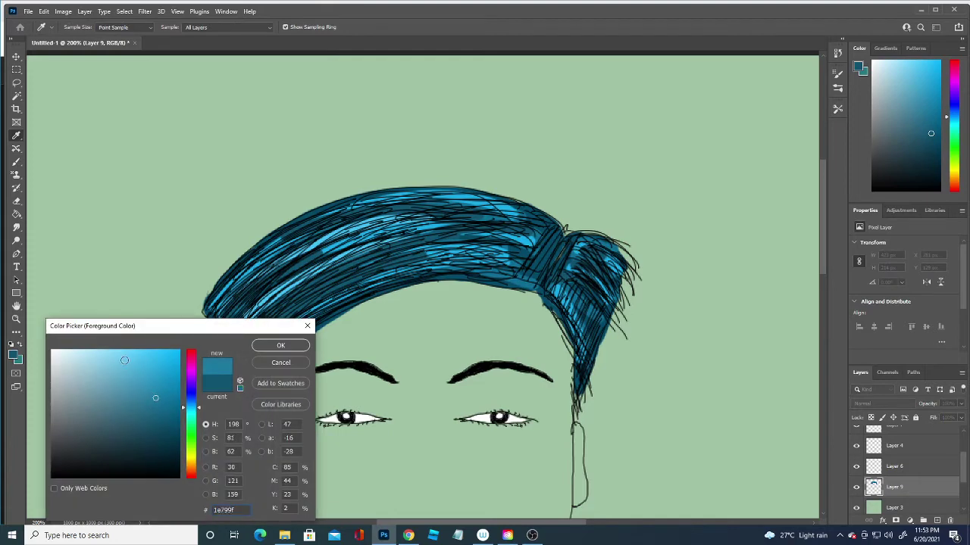
{"action": "left_click", "coordinate": [280, 344]}
Add a new Layer 10 and set the brush size to 1 px.
{"action": "key", "text": "b"}
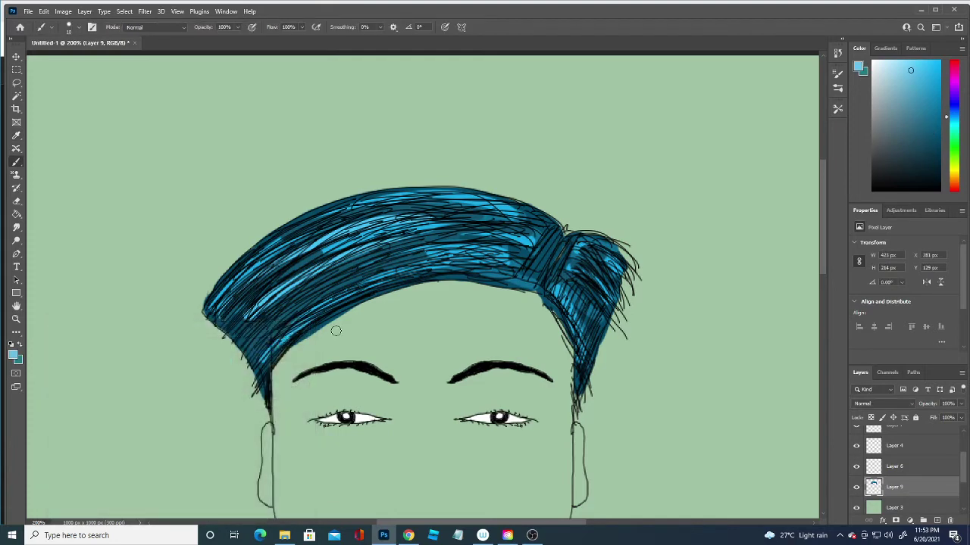
{"action": "left_click", "coordinate": [938, 520]}
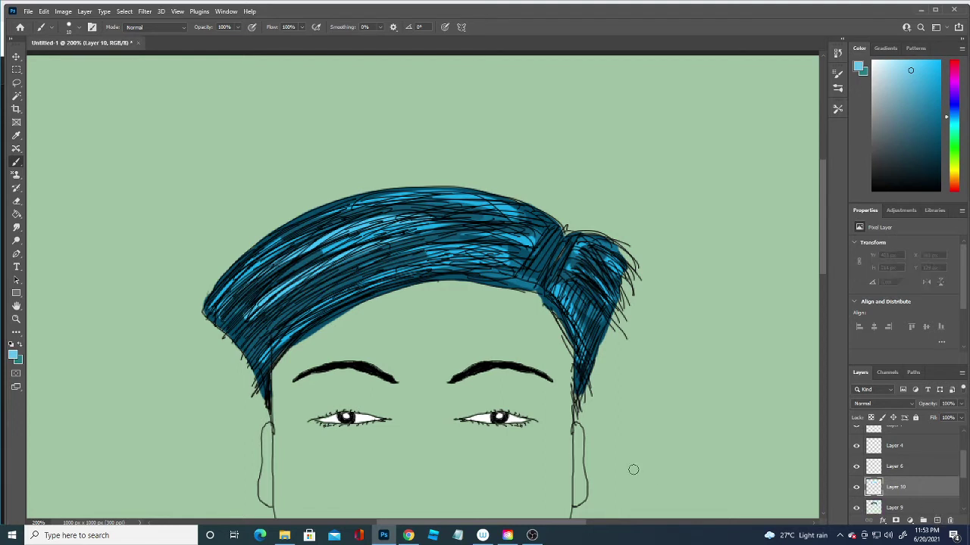
{"action": "left_click", "coordinate": [79, 28]}
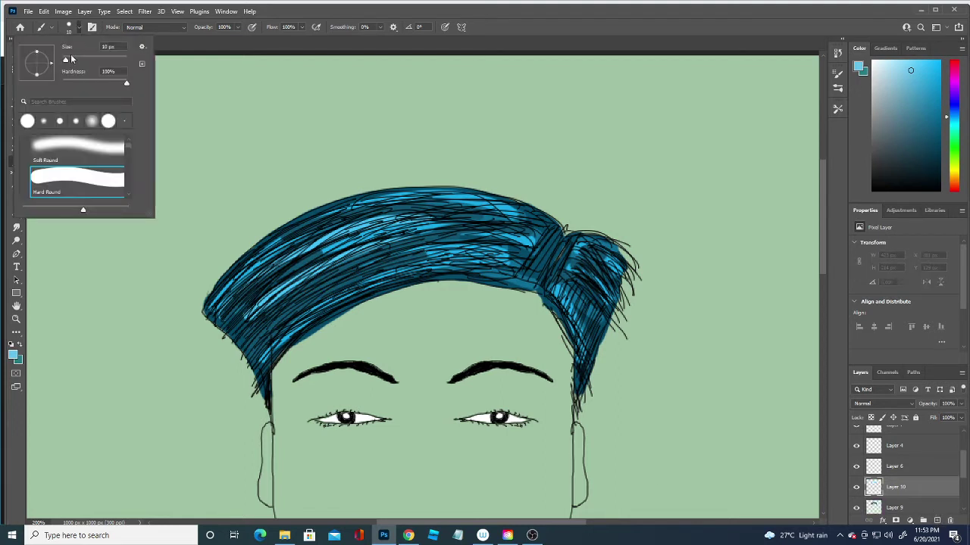
{"action": "left_click_drag", "start_coordinate": [73, 60], "coordinate": [52, 60]}
Hatch thin light-blue strands across the crown, left side and right hair lock.
{"action": "left_click_drag", "start_coordinate": [424, 253], "coordinate": [302, 302]}
{"action": "left_click_drag", "start_coordinate": [383, 257], "coordinate": [292, 294]}
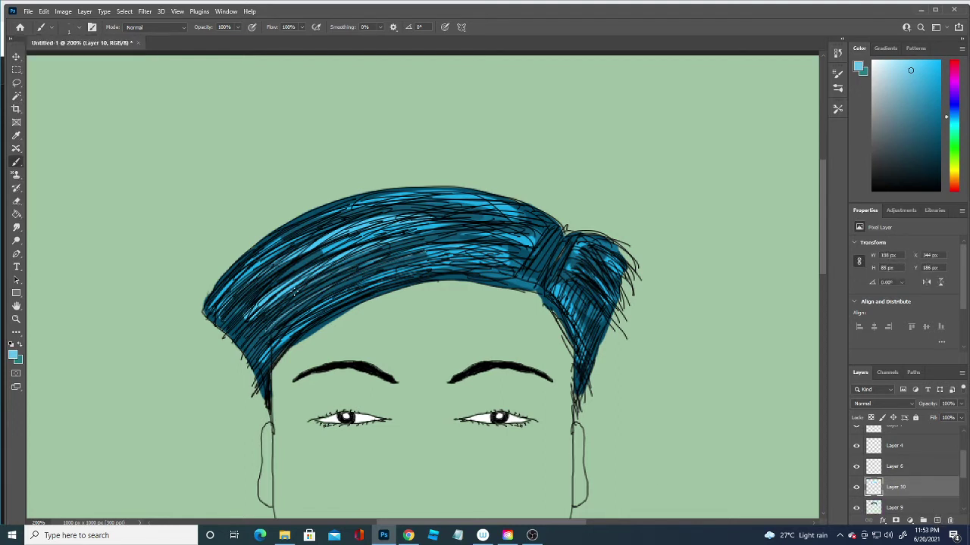
{"action": "left_click_drag", "start_coordinate": [429, 234], "coordinate": [398, 241]}
{"action": "left_click_drag", "start_coordinate": [322, 255], "coordinate": [262, 274]}
{"action": "left_click_drag", "start_coordinate": [391, 209], "coordinate": [286, 238]}
{"action": "left_click_drag", "start_coordinate": [462, 237], "coordinate": [432, 243]}
{"action": "mouse_move", "coordinate": [318, 293]}
{"action": "left_mouse_down"}
{"action": "mouse_move", "coordinate": [262, 332]}
{"action": "mouse_move", "coordinate": [359, 260]}
{"action": "left_mouse_up"}
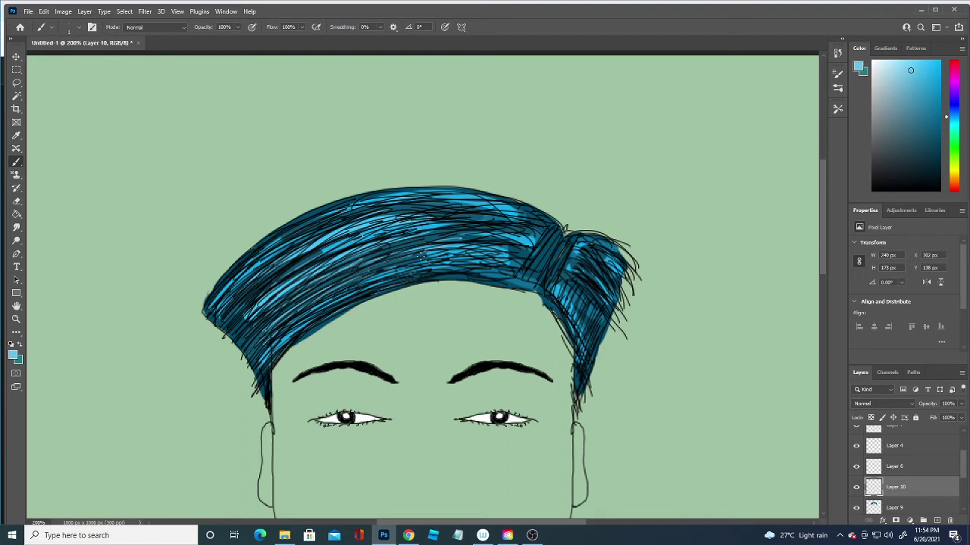
{"action": "left_click_drag", "start_coordinate": [562, 302], "coordinate": [573, 278]}
{"action": "mouse_move", "coordinate": [548, 236]}
{"action": "left_mouse_down"}
{"action": "mouse_move", "coordinate": [530, 272]}
{"action": "mouse_move", "coordinate": [559, 250]}
{"action": "mouse_move", "coordinate": [566, 274]}
{"action": "left_mouse_up"}
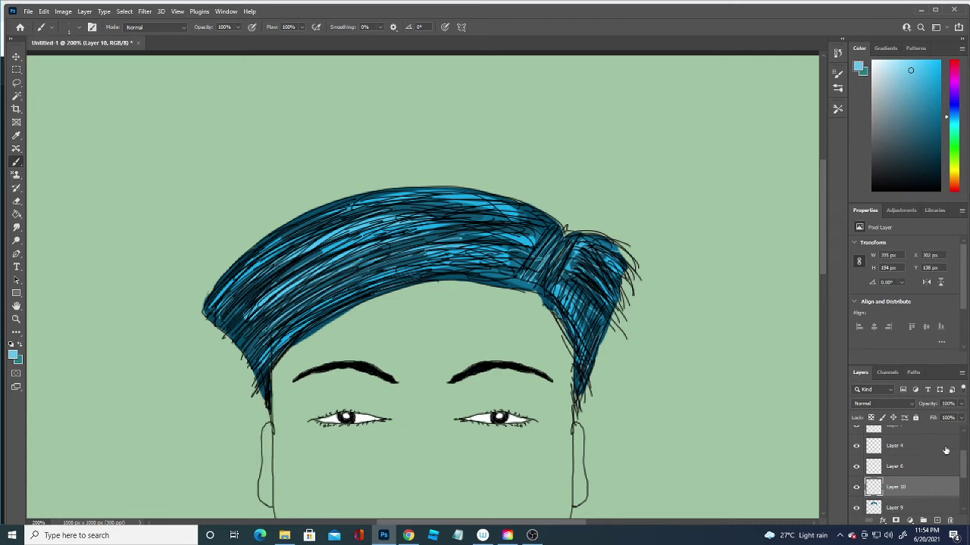
On a new Layer 11 above Layer 5, paint more light-blue strands across the hair.
{"action": "left_click_drag", "start_coordinate": [966, 470], "coordinate": [967, 440]}
{"action": "left_click", "coordinate": [909, 436]}
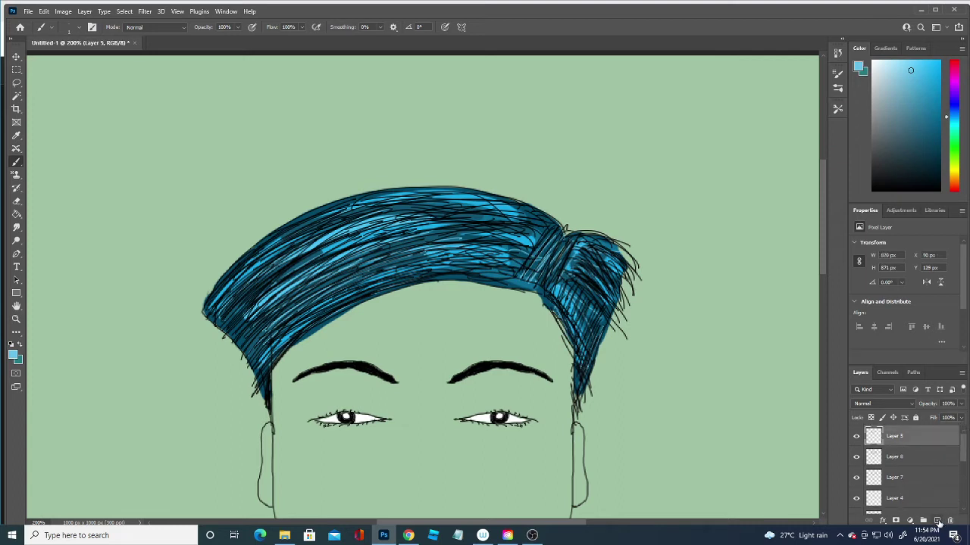
{"action": "left_click", "coordinate": [937, 522]}
{"action": "left_click_drag", "start_coordinate": [246, 333], "coordinate": [409, 246]}
{"action": "left_click_drag", "start_coordinate": [288, 318], "coordinate": [451, 250]}
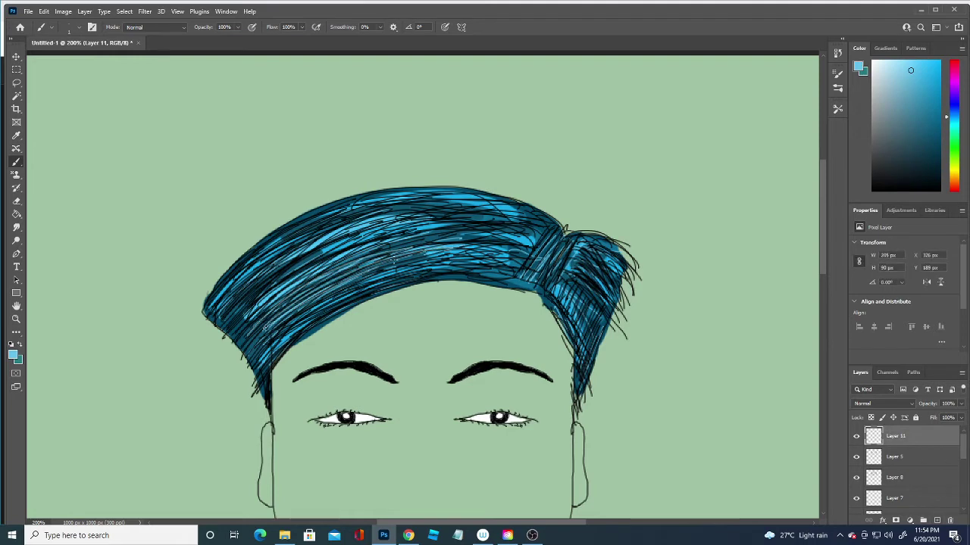
{"action": "mouse_move", "coordinate": [227, 307]}
{"action": "left_mouse_down"}
{"action": "mouse_move", "coordinate": [280, 257]}
{"action": "mouse_move", "coordinate": [405, 208]}
{"action": "mouse_move", "coordinate": [395, 196]}
{"action": "left_mouse_up"}
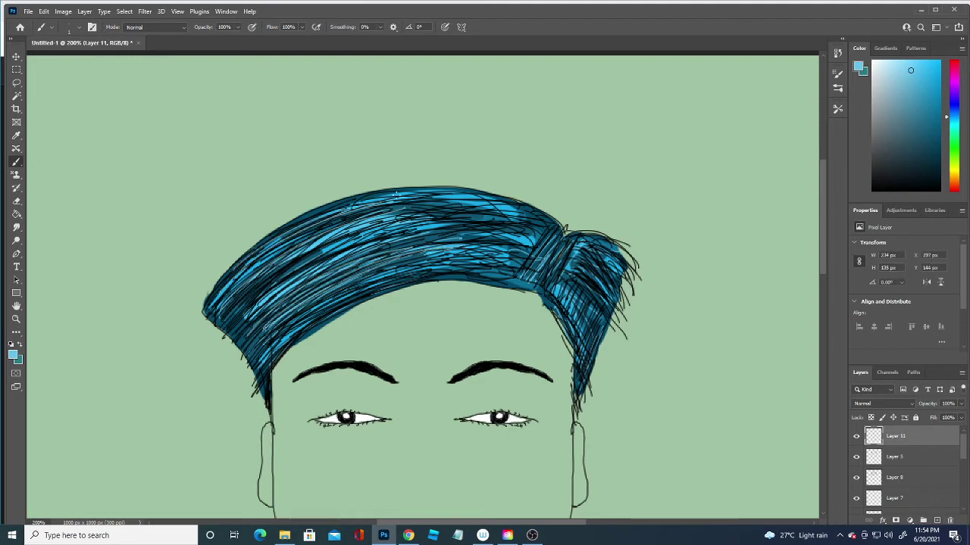
Switch to a darker blue and stroke the left sideburn, lower hair edge and right lock.
{"action": "left_click", "coordinate": [13, 359]}
{"action": "left_click", "coordinate": [269, 346]}
{"action": "mouse_move", "coordinate": [231, 317]}
{"action": "left_mouse_down"}
{"action": "mouse_move", "coordinate": [275, 356]}
{"action": "mouse_move", "coordinate": [278, 386]}
{"action": "mouse_move", "coordinate": [264, 396]}
{"action": "mouse_move", "coordinate": [265, 409]}
{"action": "left_mouse_up"}
{"action": "left_click_drag", "start_coordinate": [299, 333], "coordinate": [344, 310]}
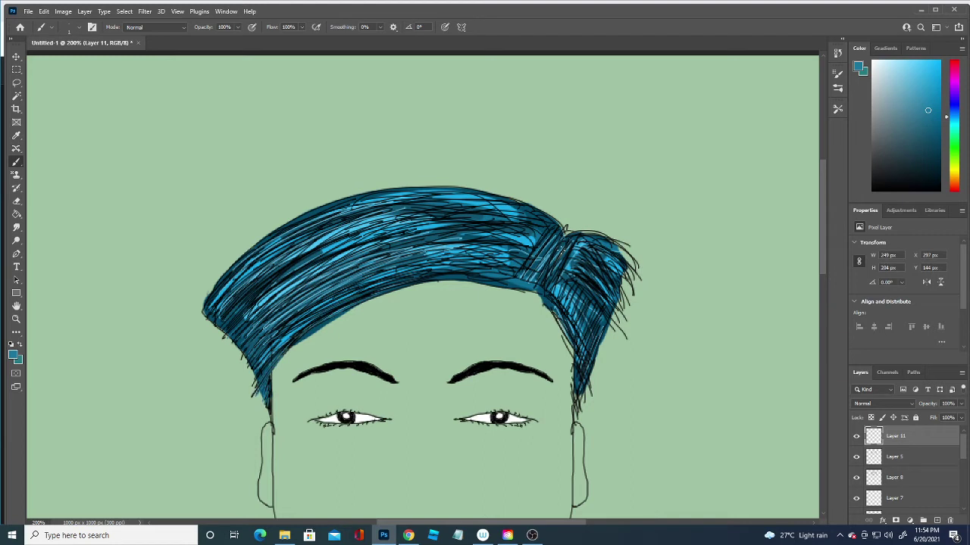
{"action": "mouse_move", "coordinate": [505, 269]}
{"action": "left_mouse_down"}
{"action": "mouse_move", "coordinate": [429, 274]}
{"action": "mouse_move", "coordinate": [514, 267]}
{"action": "mouse_move", "coordinate": [527, 281]}
{"action": "mouse_move", "coordinate": [555, 226]}
{"action": "mouse_move", "coordinate": [416, 215]}
{"action": "left_mouse_up"}
{"action": "mouse_move", "coordinate": [491, 227]}
{"action": "left_mouse_down"}
{"action": "mouse_move", "coordinate": [520, 239]}
{"action": "mouse_move", "coordinate": [523, 279]}
{"action": "left_mouse_up"}
{"action": "mouse_move", "coordinate": [552, 246]}
{"action": "left_mouse_down"}
{"action": "mouse_move", "coordinate": [539, 258]}
{"action": "mouse_move", "coordinate": [546, 278]}
{"action": "mouse_move", "coordinate": [590, 333]}
{"action": "mouse_move", "coordinate": [582, 378]}
{"action": "left_mouse_up"}
{"action": "left_click_drag", "start_coordinate": [595, 328], "coordinate": [574, 419]}
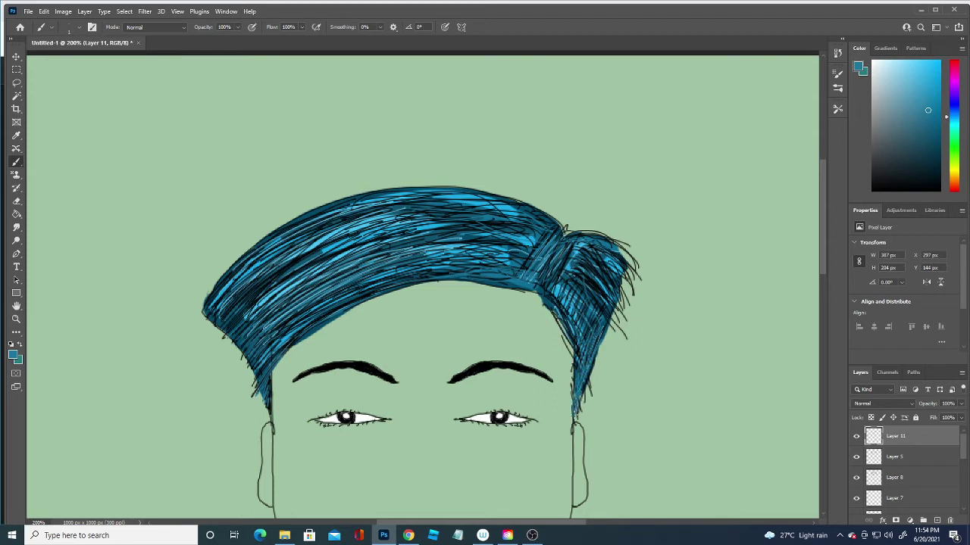
{"action": "left_click_drag", "start_coordinate": [605, 243], "coordinate": [534, 220]}
Add more strands to the left and middle hair and the lower-left edge.
{"action": "left_click_drag", "start_coordinate": [271, 263], "coordinate": [318, 240]}
{"action": "mouse_move", "coordinate": [244, 303]}
{"action": "left_mouse_down"}
{"action": "mouse_move", "coordinate": [318, 248]}
{"action": "mouse_move", "coordinate": [328, 282]}
{"action": "left_mouse_up"}
{"action": "mouse_move", "coordinate": [295, 317]}
{"action": "left_mouse_down"}
{"action": "mouse_move", "coordinate": [366, 278]}
{"action": "mouse_move", "coordinate": [498, 241]}
{"action": "mouse_move", "coordinate": [509, 263]}
{"action": "left_mouse_up"}
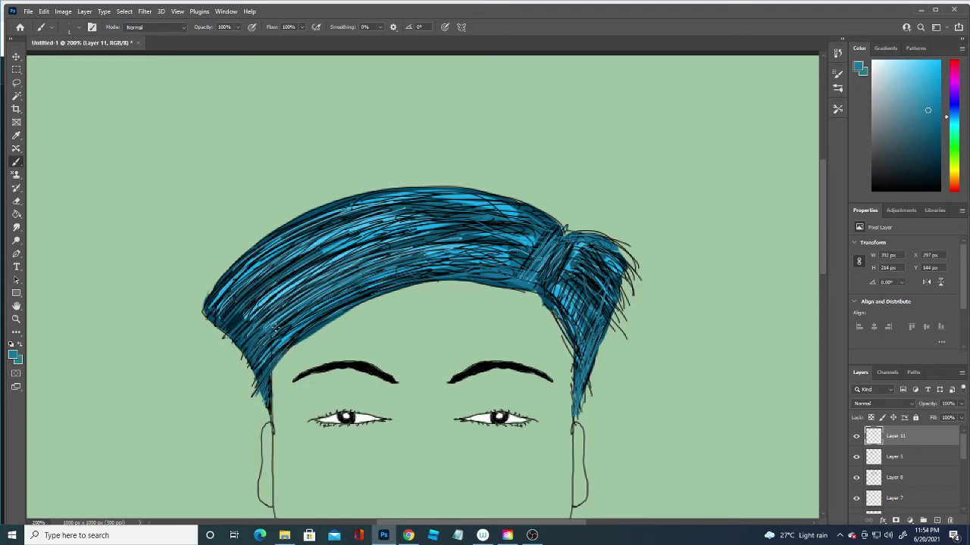
{"action": "left_click_drag", "start_coordinate": [267, 343], "coordinate": [272, 396]}
{"action": "mouse_move", "coordinate": [218, 321]}
{"action": "left_mouse_down"}
{"action": "mouse_move", "coordinate": [254, 375]}
{"action": "mouse_move", "coordinate": [227, 282]}
{"action": "mouse_move", "coordinate": [207, 308]}
{"action": "mouse_move", "coordinate": [232, 330]}
{"action": "mouse_move", "coordinate": [246, 319]}
{"action": "left_mouse_up"}
{"action": "left_click_drag", "start_coordinate": [568, 263], "coordinate": [585, 256]}
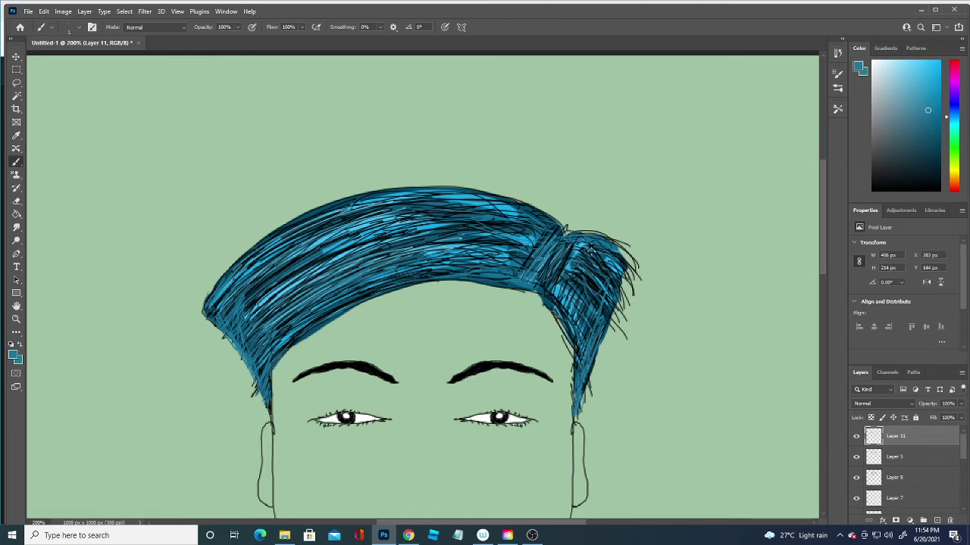
Set the foreground colour to dark teal and paint along the lower-left hair edge.
{"action": "left_click", "coordinate": [13, 354]}
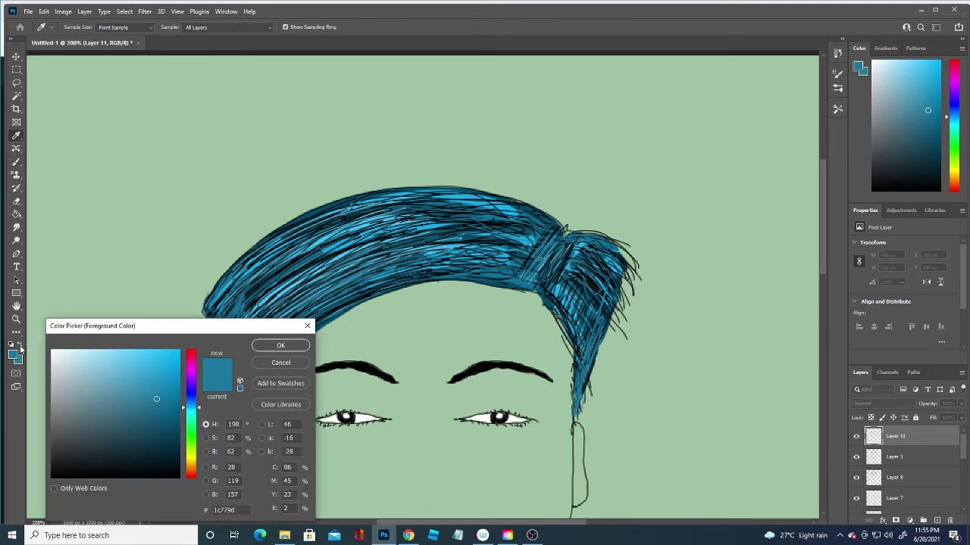
{"action": "left_click", "coordinate": [122, 450]}
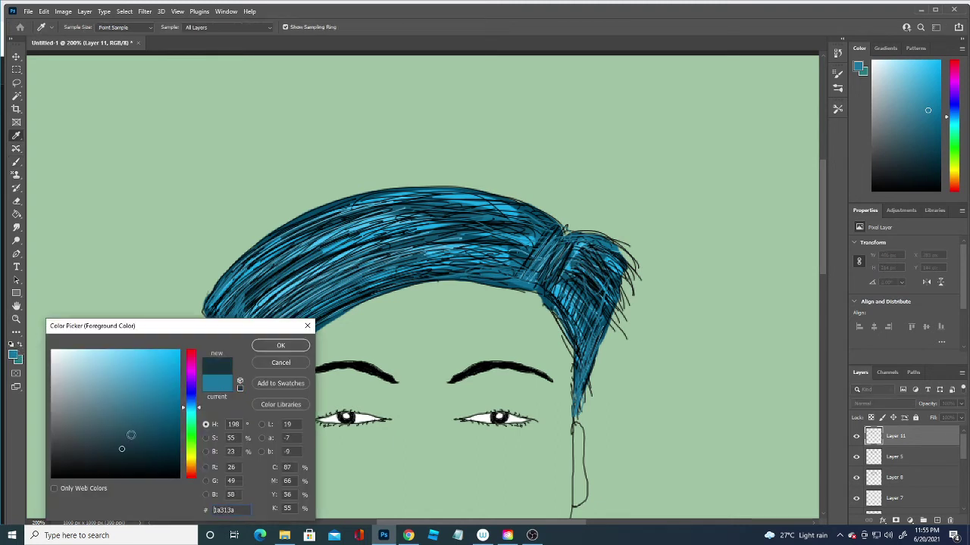
{"action": "left_click", "coordinate": [281, 346]}
{"action": "key", "text": "b"}
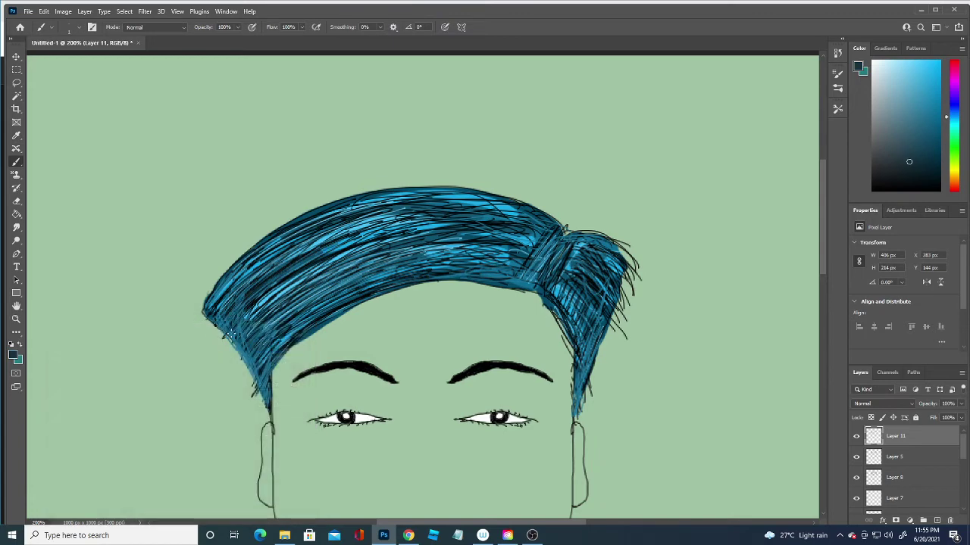
{"action": "left_click_drag", "start_coordinate": [231, 334], "coordinate": [317, 318]}
On a new Layer 12, darken the hair edges near the ear, right tuft and left side.
{"action": "left_click", "coordinate": [935, 520]}
{"action": "mouse_move", "coordinate": [254, 349]}
{"action": "left_mouse_down"}
{"action": "mouse_move", "coordinate": [250, 375]}
{"action": "mouse_move", "coordinate": [215, 326]}
{"action": "mouse_move", "coordinate": [253, 371]}
{"action": "mouse_move", "coordinate": [273, 422]}
{"action": "left_mouse_up"}
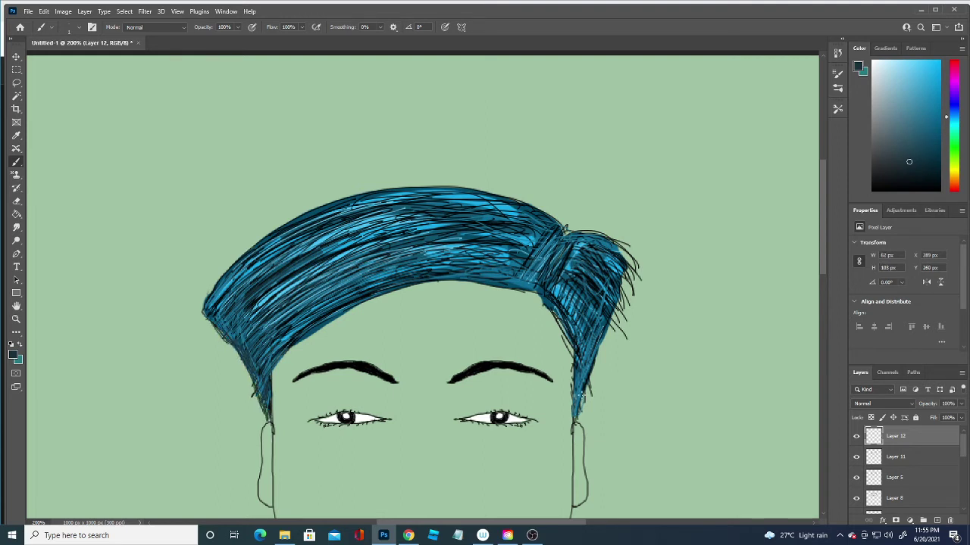
{"action": "mouse_move", "coordinate": [577, 392]}
{"action": "left_mouse_down"}
{"action": "mouse_move", "coordinate": [584, 421]}
{"action": "mouse_move", "coordinate": [584, 371]}
{"action": "mouse_move", "coordinate": [602, 330]}
{"action": "mouse_move", "coordinate": [612, 324]}
{"action": "mouse_move", "coordinate": [616, 334]}
{"action": "left_mouse_up"}
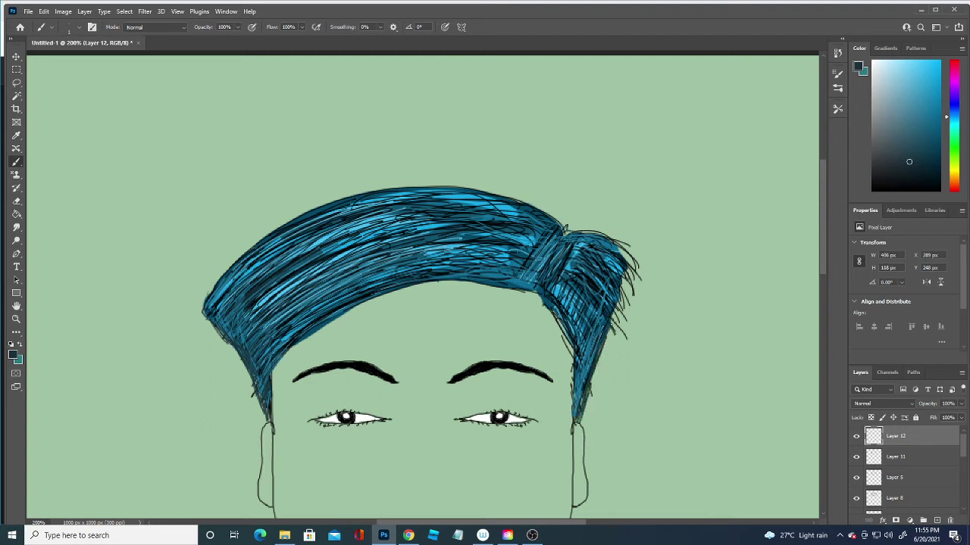
{"action": "left_click_drag", "start_coordinate": [614, 254], "coordinate": [580, 241]}
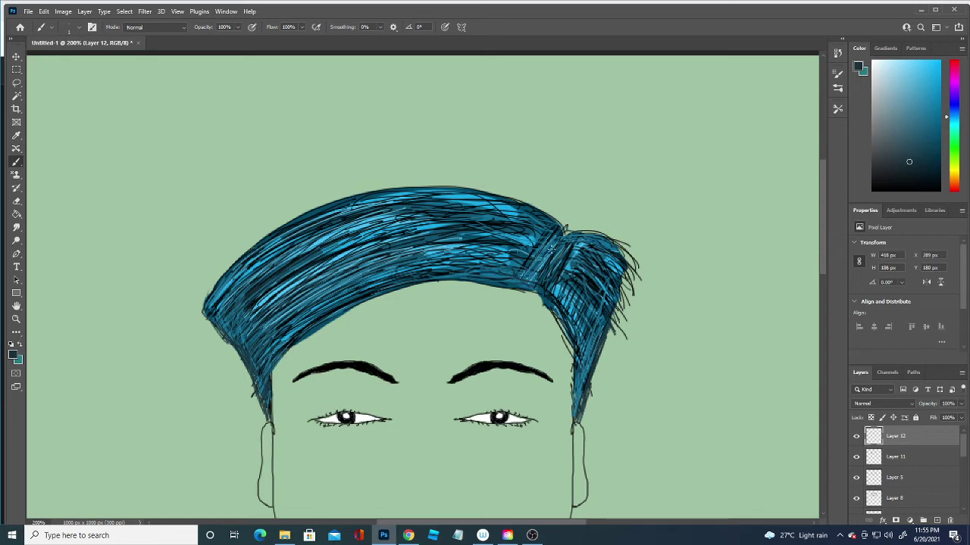
{"action": "mouse_move", "coordinate": [417, 231]}
{"action": "left_mouse_down"}
{"action": "mouse_move", "coordinate": [264, 282]}
{"action": "mouse_move", "coordinate": [349, 227]}
{"action": "mouse_move", "coordinate": [325, 234]}
{"action": "left_mouse_up"}
{"action": "left_click_drag", "start_coordinate": [454, 249], "coordinate": [398, 272]}
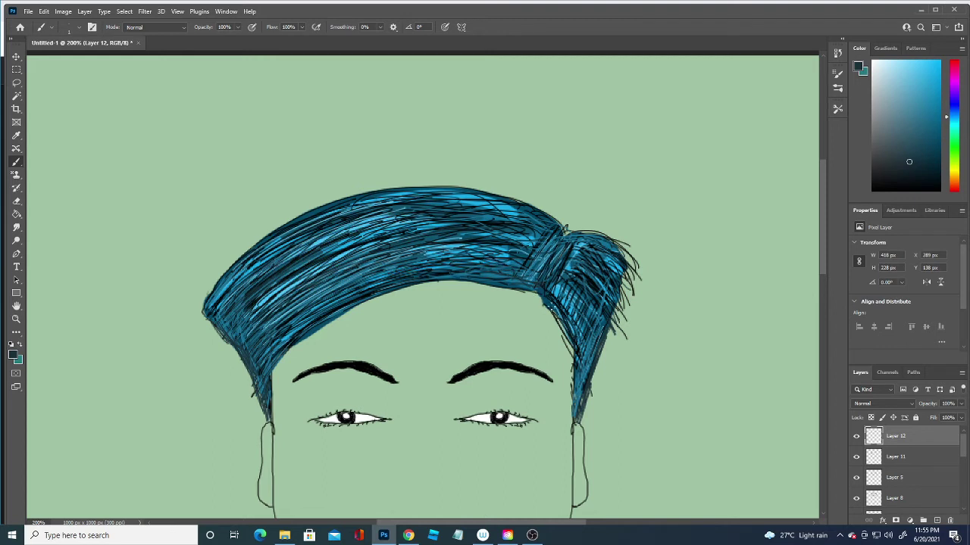
{"action": "left_click_drag", "start_coordinate": [581, 376], "coordinate": [594, 343]}
{"action": "mouse_move", "coordinate": [569, 286]}
{"action": "left_mouse_down"}
{"action": "mouse_move", "coordinate": [557, 315]}
{"action": "mouse_move", "coordinate": [574, 317]}
{"action": "left_mouse_up"}
{"action": "left_click_drag", "start_coordinate": [590, 234], "coordinate": [494, 254]}
Streak dark lines across the top, left and middle of the hair.
{"action": "left_click_drag", "start_coordinate": [330, 265], "coordinate": [286, 291]}
{"action": "left_click_drag", "start_coordinate": [489, 234], "coordinate": [348, 261]}
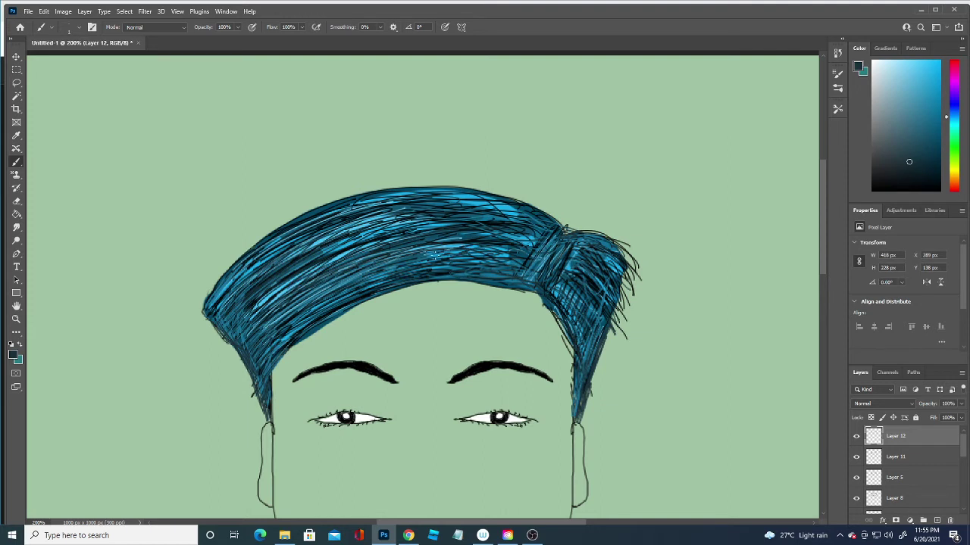
{"action": "left_click_drag", "start_coordinate": [432, 260], "coordinate": [288, 312]}
{"action": "left_click_drag", "start_coordinate": [345, 285], "coordinate": [296, 311]}
{"action": "mouse_move", "coordinate": [349, 237]}
{"action": "left_mouse_down"}
{"action": "mouse_move", "coordinate": [281, 262]}
{"action": "mouse_move", "coordinate": [266, 250]}
{"action": "left_mouse_up"}
{"action": "left_click_drag", "start_coordinate": [371, 255], "coordinate": [493, 262]}
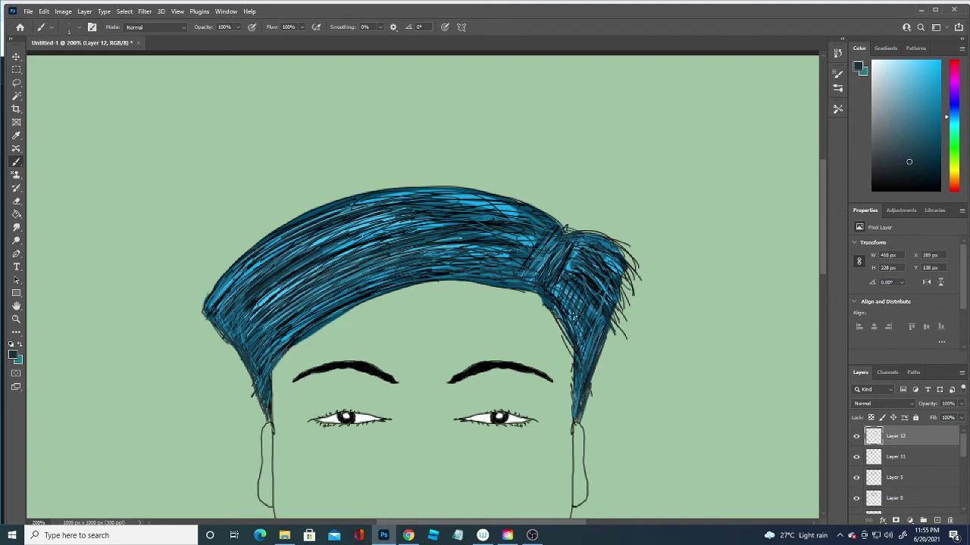
Hatch the lower-left hair and fill the lower right hair tip with dark strokes.
{"action": "left_click_drag", "start_coordinate": [574, 317], "coordinate": [575, 299]}
{"action": "mouse_move", "coordinate": [311, 316]}
{"action": "left_mouse_down"}
{"action": "mouse_move", "coordinate": [250, 382]}
{"action": "mouse_move", "coordinate": [285, 341]}
{"action": "left_mouse_up"}
{"action": "left_click_drag", "start_coordinate": [344, 309], "coordinate": [276, 362]}
{"action": "left_click_drag", "start_coordinate": [329, 324], "coordinate": [269, 378]}
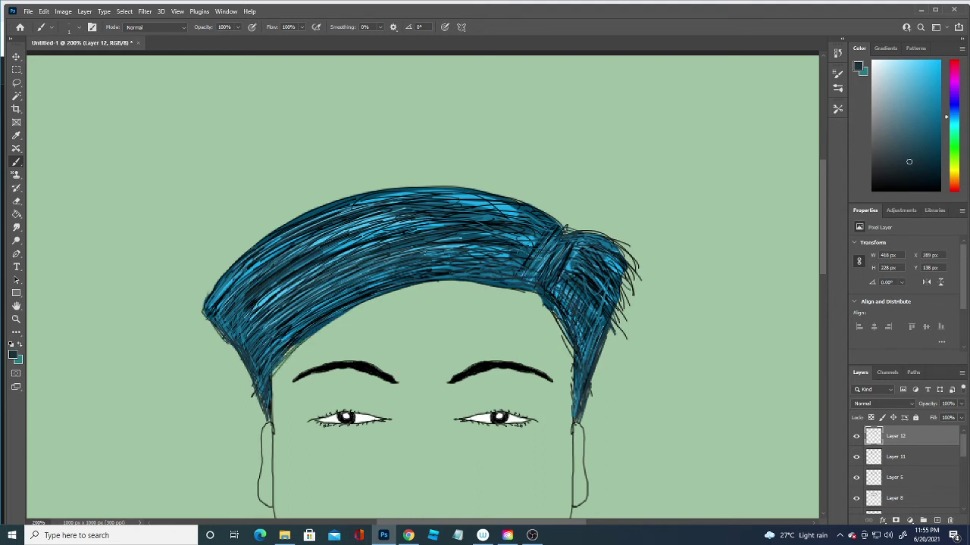
{"action": "mouse_move", "coordinate": [303, 338]}
{"action": "left_mouse_down"}
{"action": "mouse_move", "coordinate": [251, 396]}
{"action": "mouse_move", "coordinate": [276, 370]}
{"action": "left_mouse_up"}
{"action": "left_click_drag", "start_coordinate": [561, 331], "coordinate": [555, 307]}
{"action": "mouse_move", "coordinate": [566, 342]}
{"action": "left_mouse_down"}
{"action": "mouse_move", "coordinate": [578, 384]}
{"action": "mouse_move", "coordinate": [573, 417]}
{"action": "left_mouse_up"}
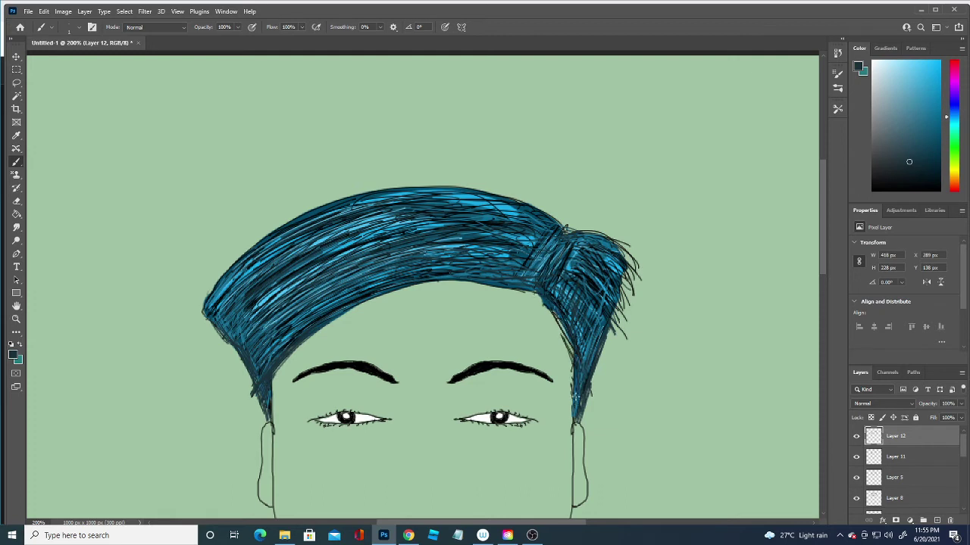
{"action": "mouse_move", "coordinate": [579, 377]}
{"action": "left_mouse_down"}
{"action": "mouse_move", "coordinate": [572, 421]}
{"action": "mouse_move", "coordinate": [612, 335]}
{"action": "left_mouse_up"}
{"action": "left_click_drag", "start_coordinate": [600, 354], "coordinate": [609, 330]}
{"action": "key", "text": "ctrl+minus"}
{"action": "key", "text": "ctrl+minus"}
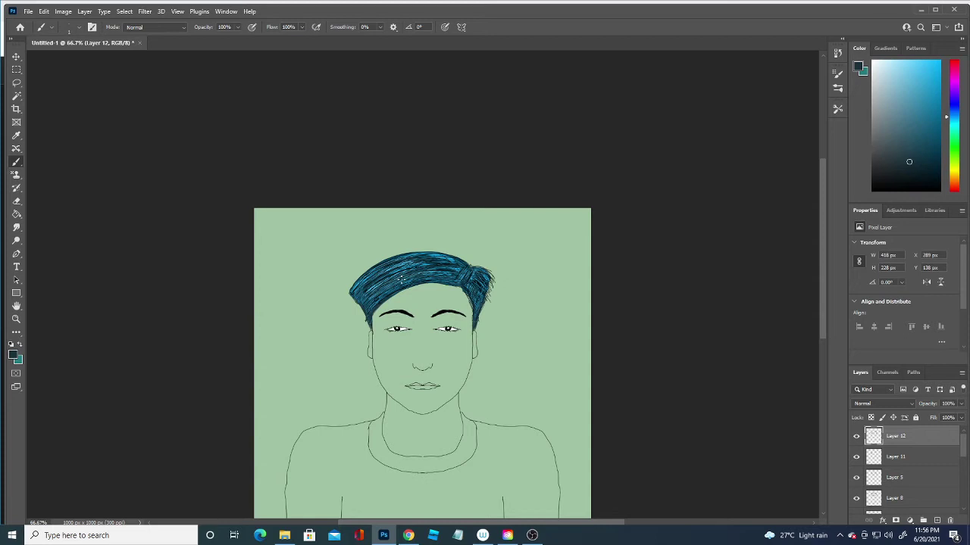
Scribble a '3456' test note above the hair on a new Layer 13, then hide that layer.
{"action": "left_click", "coordinate": [13, 353]}
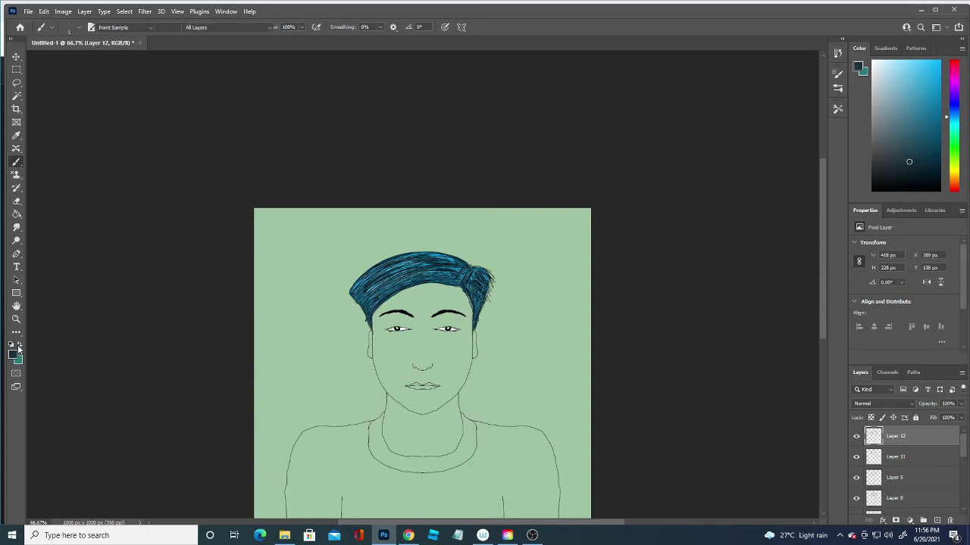
{"action": "left_click", "coordinate": [292, 347]}
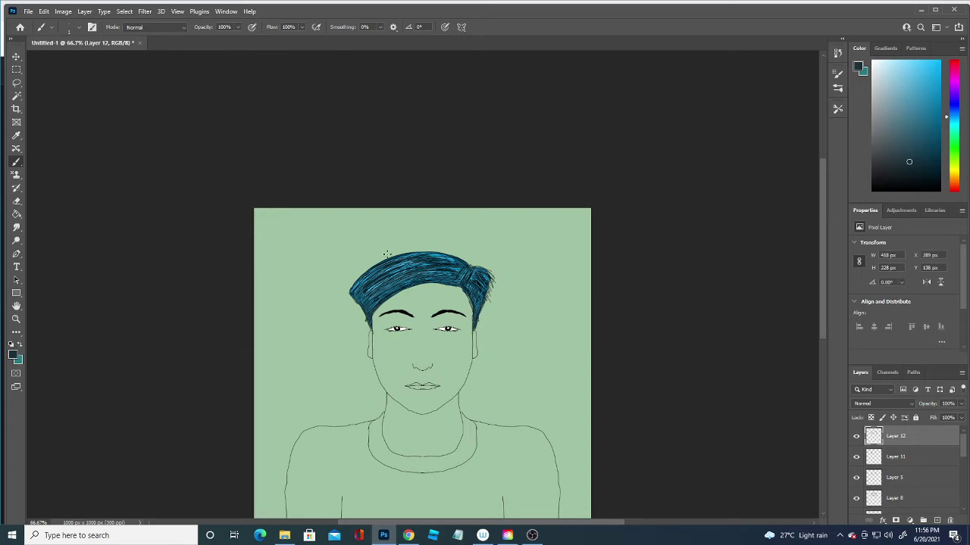
{"action": "left_click", "coordinate": [937, 520]}
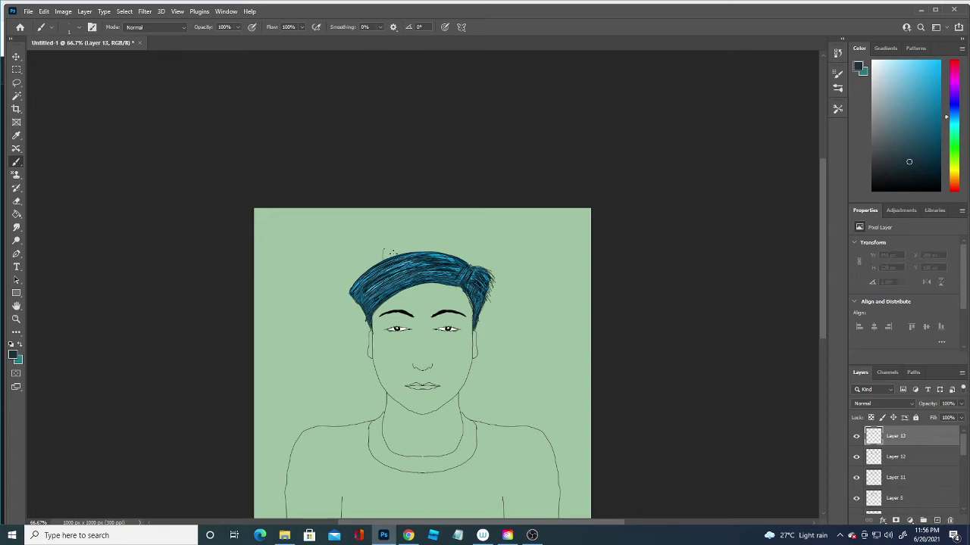
{"action": "mouse_move", "coordinate": [388, 256]}
{"action": "left_mouse_down"}
{"action": "mouse_move", "coordinate": [406, 241]}
{"action": "mouse_move", "coordinate": [457, 249]}
{"action": "left_mouse_up"}
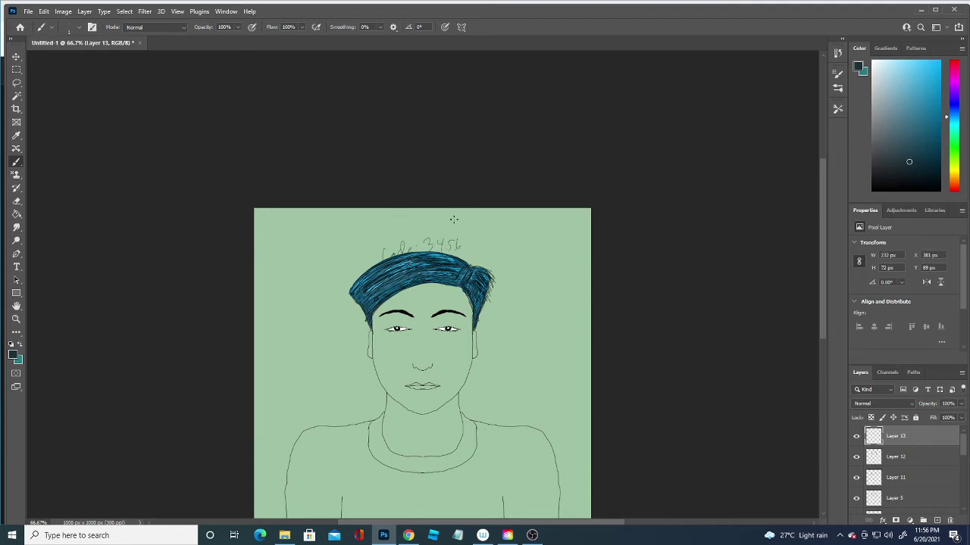
{"action": "mouse_move", "coordinate": [467, 231]}
{"action": "left_mouse_down"}
{"action": "mouse_move", "coordinate": [465, 241]}
{"action": "mouse_move", "coordinate": [479, 239]}
{"action": "left_mouse_up"}
{"action": "mouse_move", "coordinate": [464, 240]}
{"action": "left_mouse_down"}
{"action": "mouse_move", "coordinate": [462, 250]}
{"action": "mouse_move", "coordinate": [470, 221]}
{"action": "left_mouse_up"}
{"action": "key", "text": "ctrl+z"}
{"action": "key", "text": "ctrl+z"}
{"action": "left_click", "coordinate": [856, 437]}
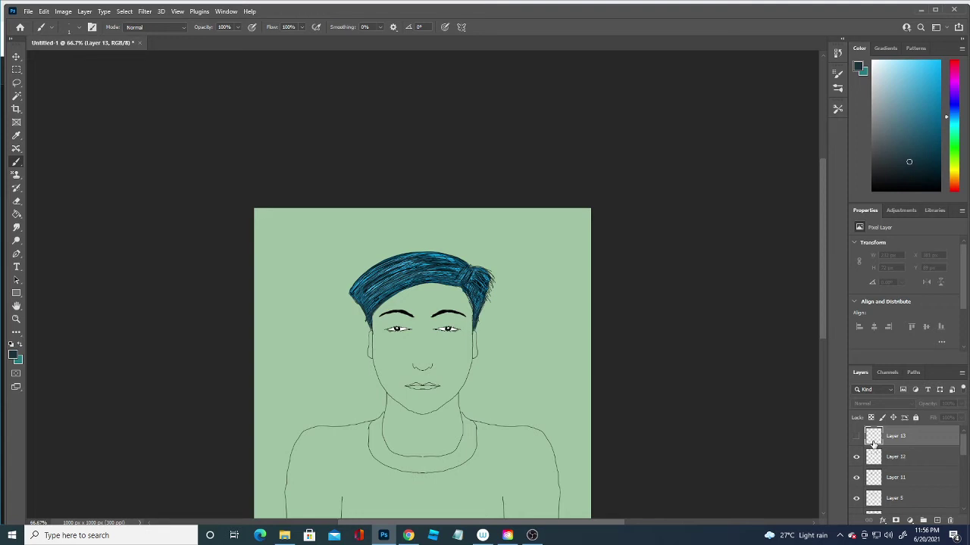
{"action": "left_click", "coordinate": [73, 27]}
On a new Layer 14 with a 37 px brush, paint bright green on the collar's left side.
{"action": "mouse_move", "coordinate": [64, 57]}
{"action": "left_mouse_down"}
{"action": "mouse_move", "coordinate": [74, 58]}
{"action": "mouse_move", "coordinate": [66, 58]}
{"action": "left_mouse_up"}
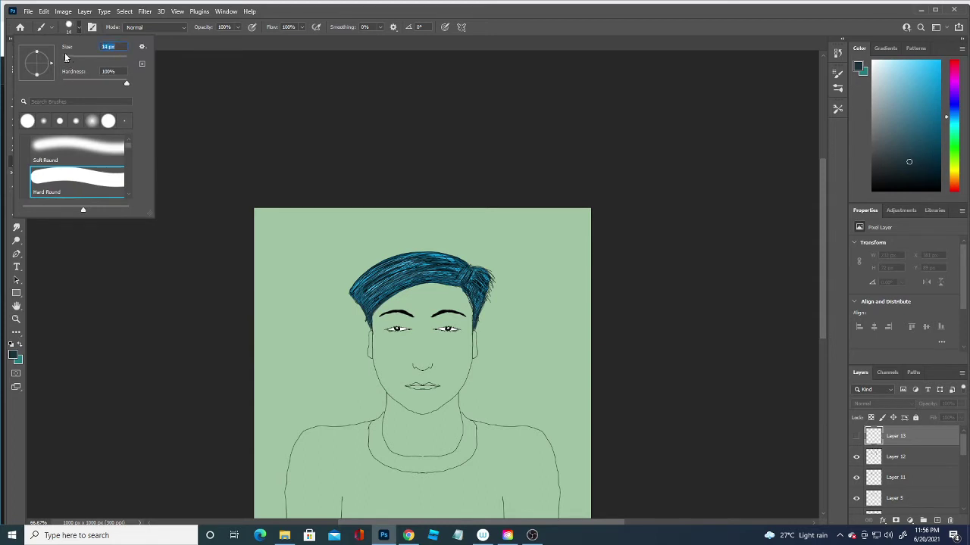
{"action": "left_click", "coordinate": [938, 521]}
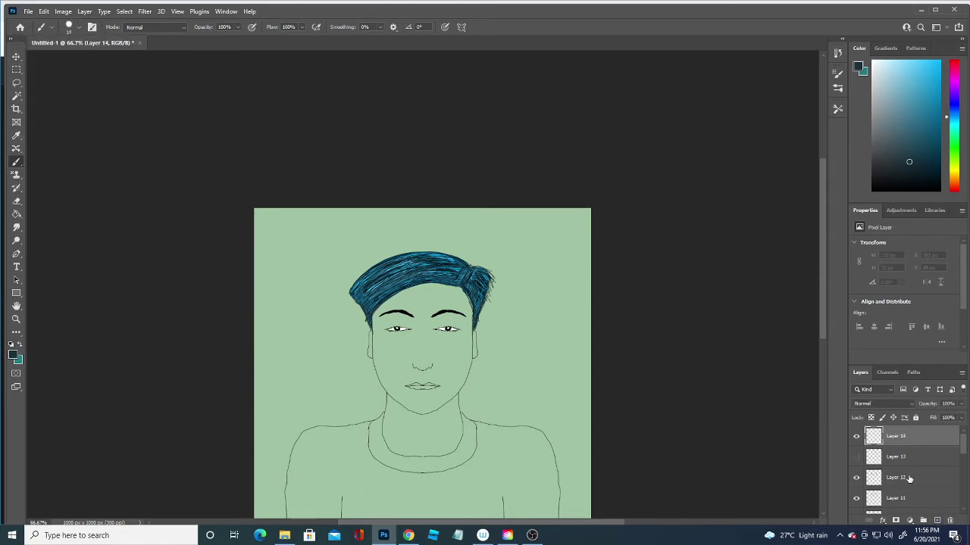
{"action": "left_click", "coordinate": [13, 354]}
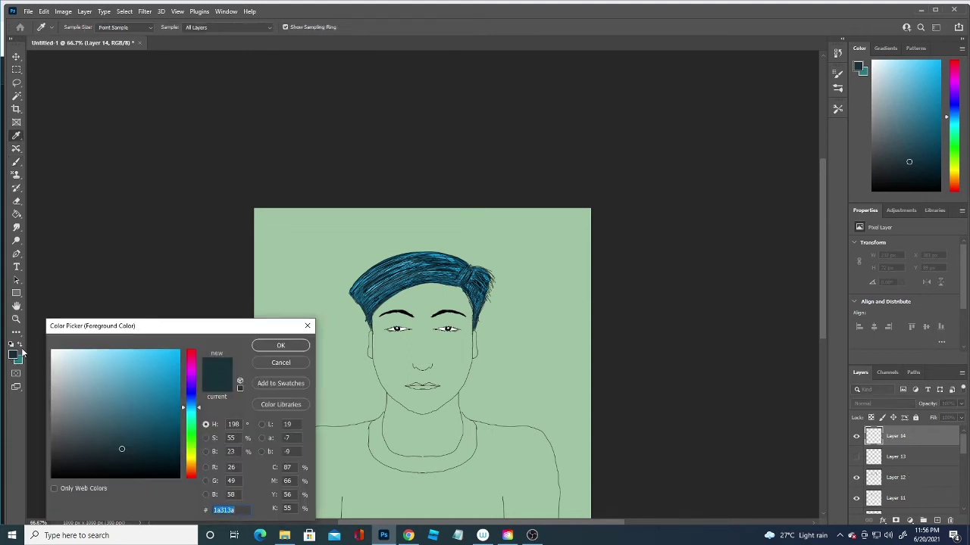
{"action": "left_click", "coordinate": [191, 427]}
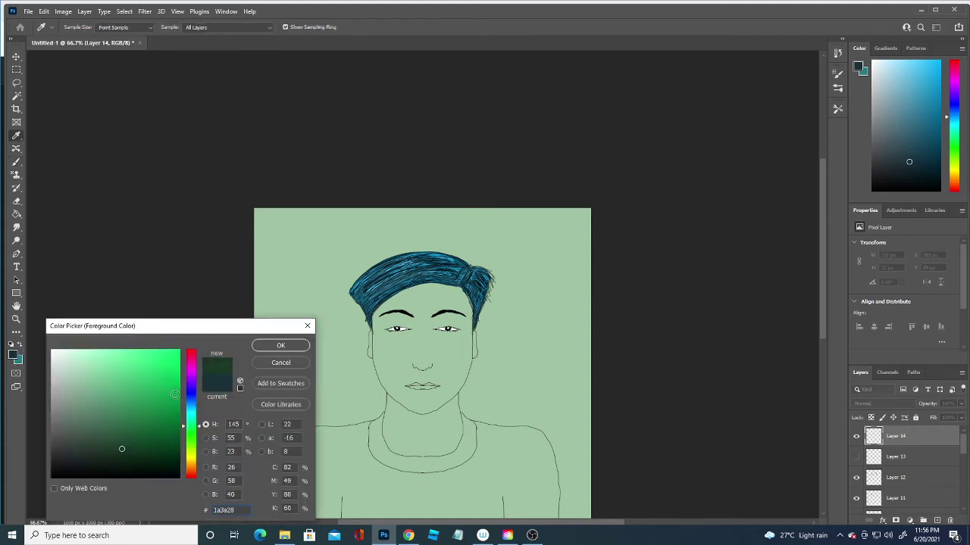
{"action": "left_click", "coordinate": [174, 394]}
{"action": "left_click", "coordinate": [269, 349]}
{"action": "mouse_move", "coordinate": [377, 430]}
{"action": "left_mouse_down"}
{"action": "mouse_move", "coordinate": [377, 446]}
{"action": "mouse_move", "coordinate": [380, 419]}
{"action": "left_mouse_up"}
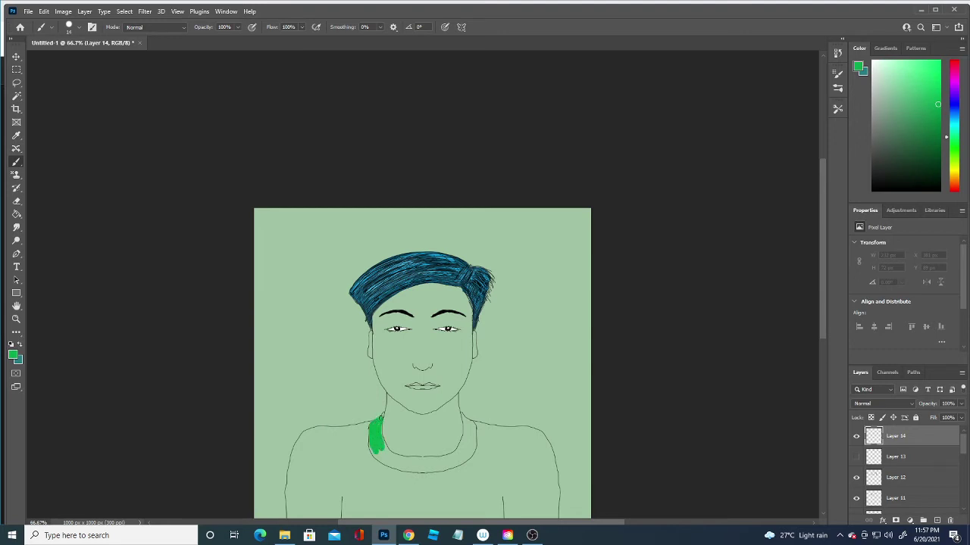
{"action": "mouse_move", "coordinate": [379, 447]}
{"action": "left_mouse_down"}
{"action": "mouse_move", "coordinate": [402, 461]}
{"action": "mouse_move", "coordinate": [377, 455]}
{"action": "mouse_move", "coordinate": [401, 465]}
{"action": "mouse_move", "coordinate": [438, 460]}
{"action": "mouse_move", "coordinate": [409, 468]}
{"action": "mouse_move", "coordinate": [422, 468]}
{"action": "left_mouse_up"}
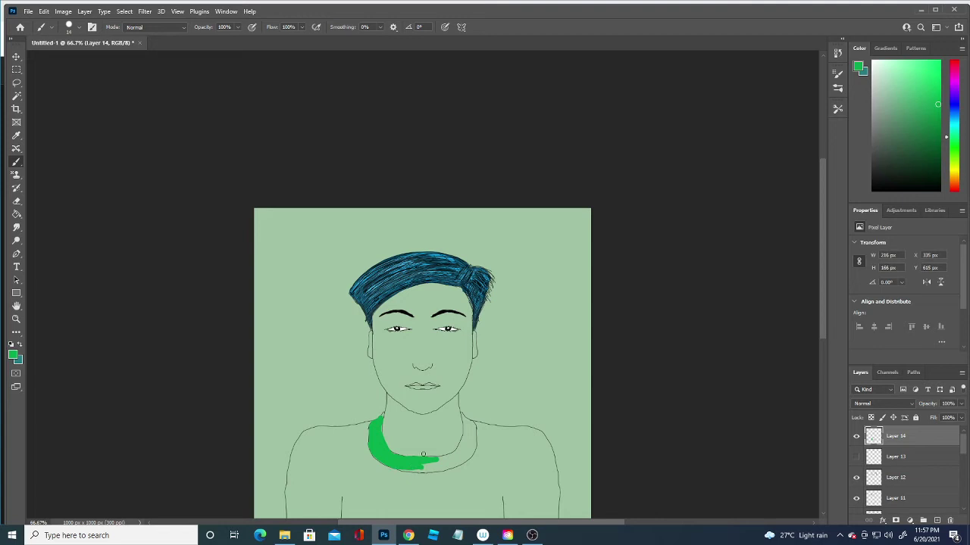
With a 36 px brush, extend and thicken the bright green band around the collar.
{"action": "left_click", "coordinate": [78, 33]}
{"action": "left_click_drag", "start_coordinate": [70, 59], "coordinate": [74, 59]}
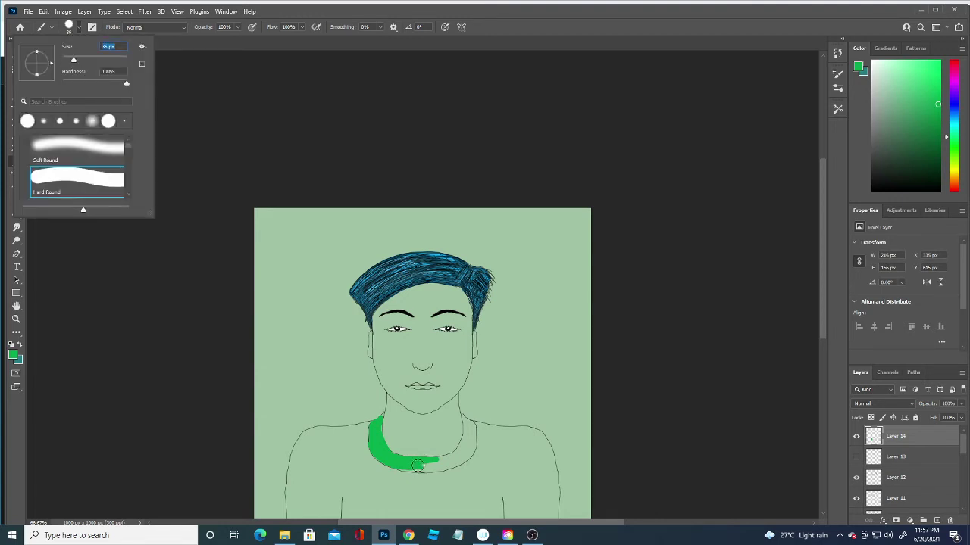
{"action": "left_click", "coordinate": [401, 463]}
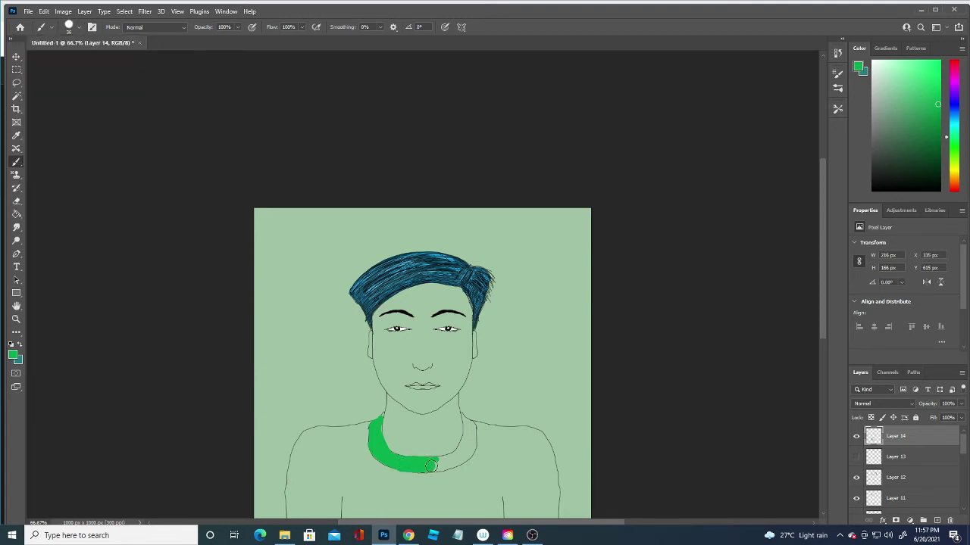
{"action": "mouse_move", "coordinate": [430, 466]}
{"action": "left_mouse_down"}
{"action": "mouse_move", "coordinate": [459, 457]}
{"action": "mouse_move", "coordinate": [387, 463]}
{"action": "mouse_move", "coordinate": [372, 444]}
{"action": "left_mouse_up"}
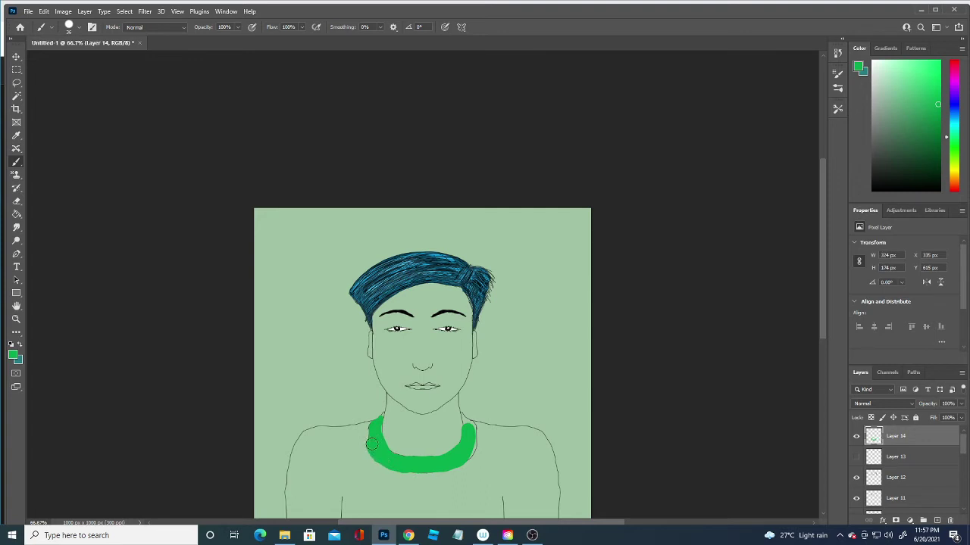
{"action": "left_click_drag", "start_coordinate": [372, 445], "coordinate": [373, 420]}
{"action": "left_click_drag", "start_coordinate": [459, 458], "coordinate": [471, 428]}
{"action": "left_click", "coordinate": [78, 27]}
{"action": "left_click_drag", "start_coordinate": [74, 59], "coordinate": [66, 59]}
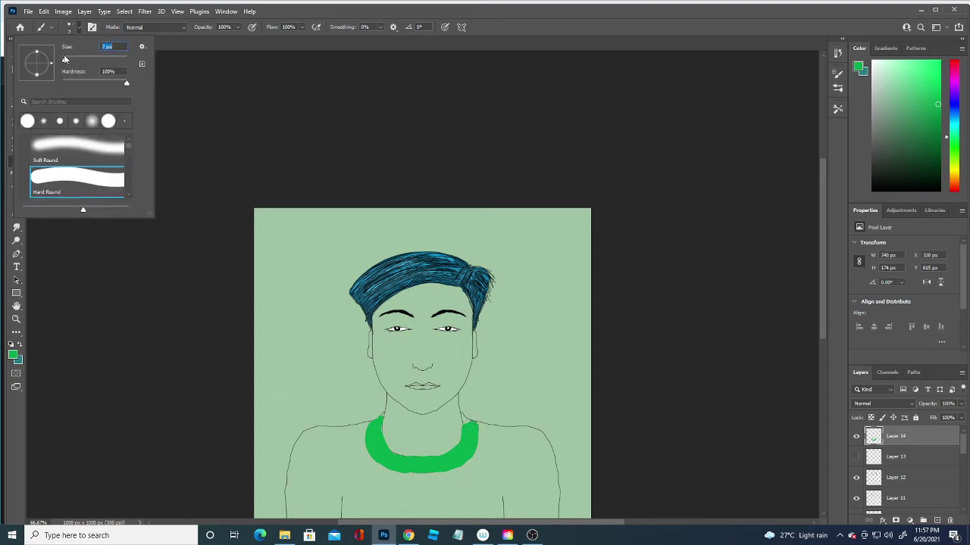
{"action": "key", "text": "Return"}
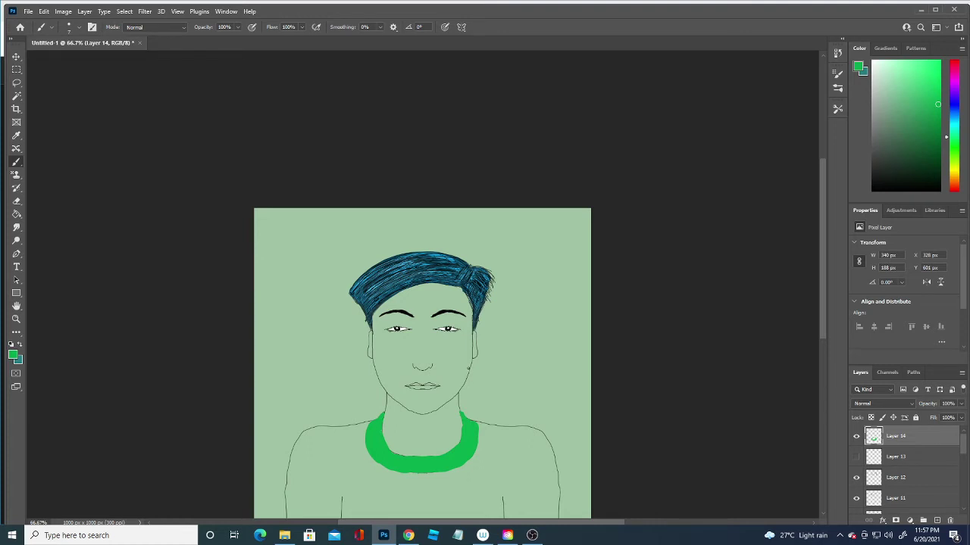
Pick a darker green and paint a first 58 px stroke on a new Layer 15.
{"action": "left_click", "coordinate": [17, 358]}
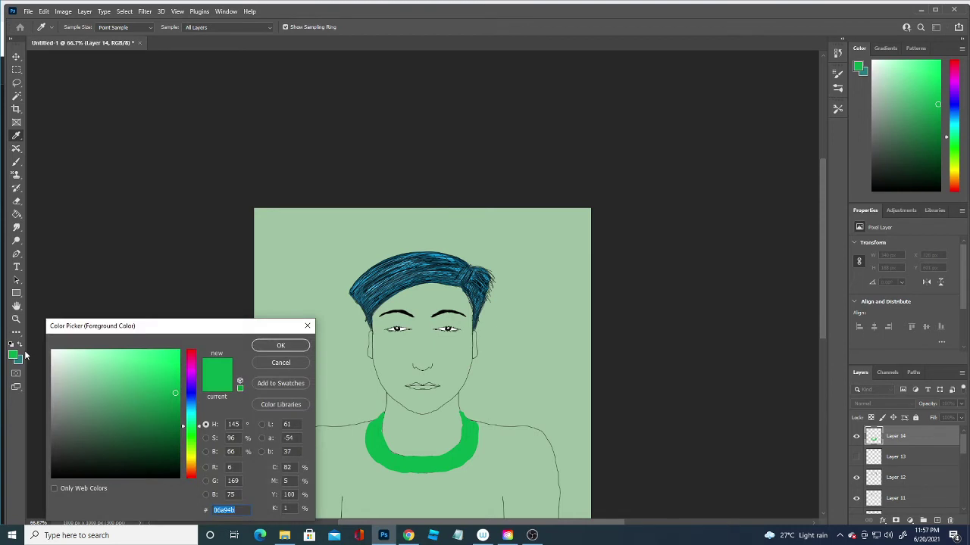
{"action": "left_click", "coordinate": [166, 441]}
{"action": "left_click", "coordinate": [280, 347]}
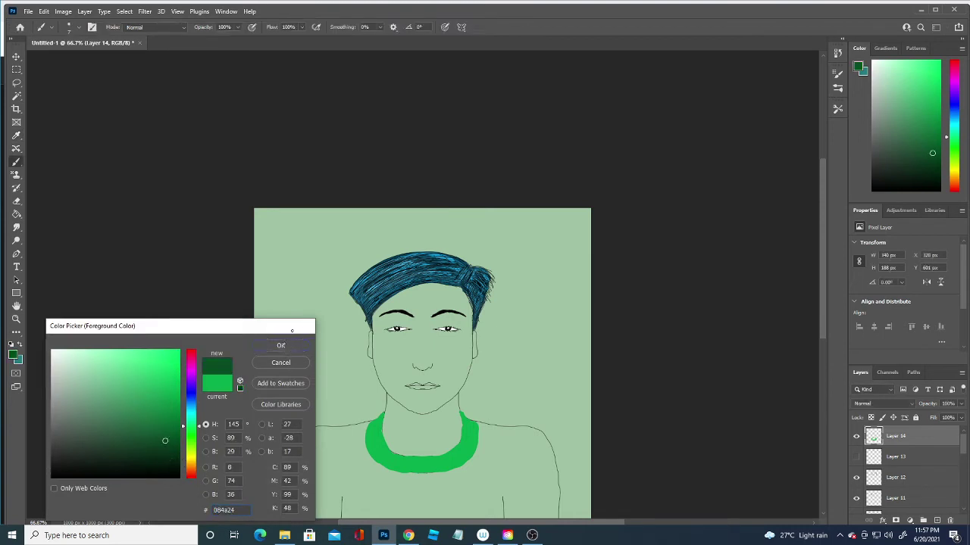
{"action": "left_click", "coordinate": [937, 521]}
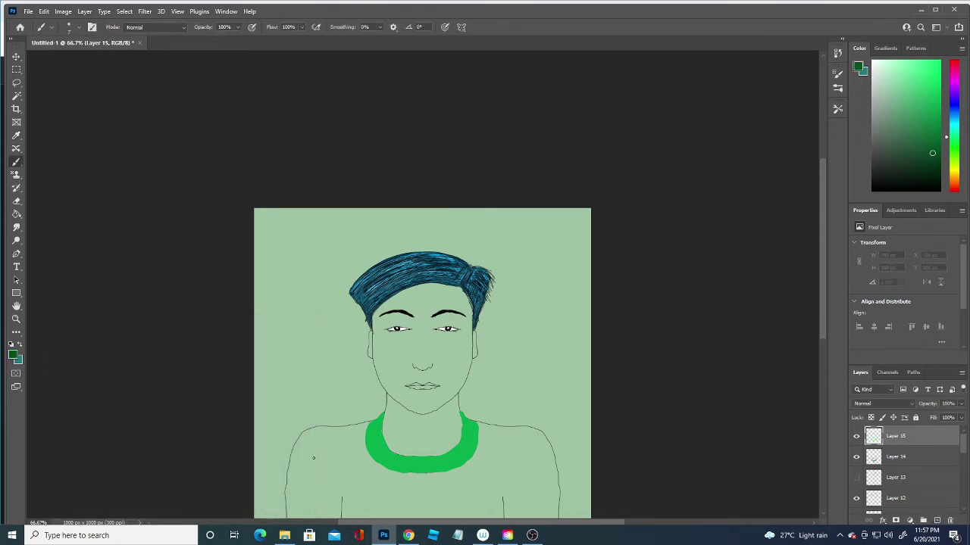
{"action": "left_click", "coordinate": [79, 27]}
{"action": "left_click", "coordinate": [68, 65]}
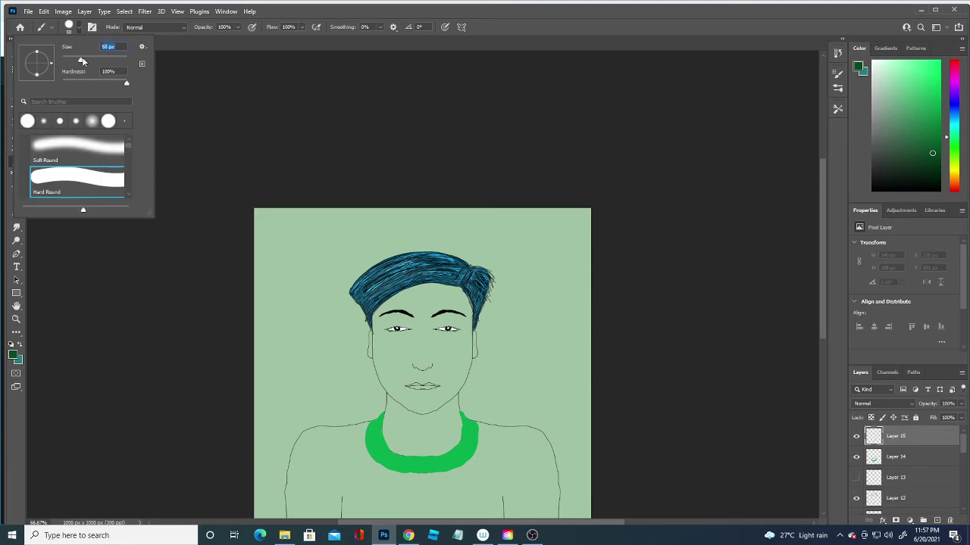
{"action": "mouse_move", "coordinate": [316, 470]}
{"action": "left_mouse_down"}
{"action": "mouse_move", "coordinate": [317, 500]}
{"action": "mouse_move", "coordinate": [295, 488]}
{"action": "mouse_move", "coordinate": [491, 498]}
{"action": "mouse_move", "coordinate": [476, 472]}
{"action": "mouse_move", "coordinate": [496, 508]}
{"action": "left_mouse_up"}
Repaint the right shoulder solid dark green, undoing the extra strokes on the left.
{"action": "key", "text": "ctrl+z"}
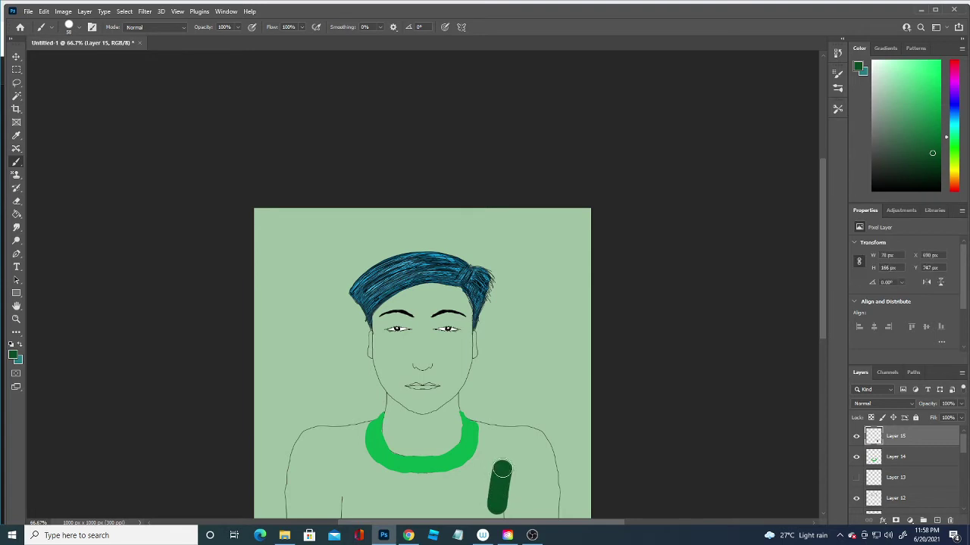
{"action": "key", "text": "ctrl+z"}
{"action": "mouse_move", "coordinate": [505, 453]}
{"action": "left_mouse_down"}
{"action": "mouse_move", "coordinate": [494, 471]}
{"action": "mouse_move", "coordinate": [528, 480]}
{"action": "mouse_move", "coordinate": [489, 498]}
{"action": "mouse_move", "coordinate": [536, 515]}
{"action": "mouse_move", "coordinate": [544, 459]}
{"action": "mouse_move", "coordinate": [530, 441]}
{"action": "mouse_move", "coordinate": [494, 441]}
{"action": "mouse_move", "coordinate": [535, 454]}
{"action": "mouse_move", "coordinate": [515, 439]}
{"action": "mouse_move", "coordinate": [531, 439]}
{"action": "mouse_move", "coordinate": [546, 466]}
{"action": "mouse_move", "coordinate": [551, 526]}
{"action": "left_mouse_up"}
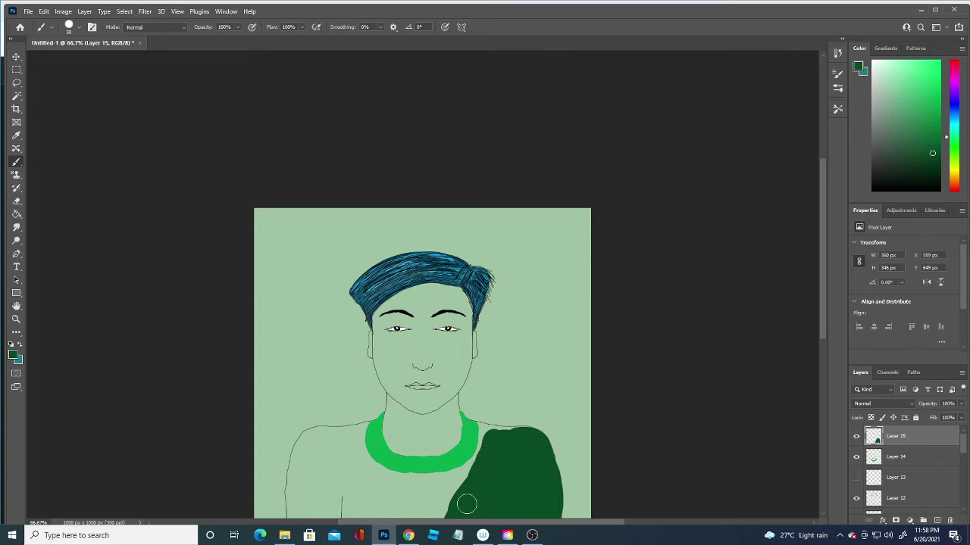
{"action": "mouse_move", "coordinate": [465, 502]}
{"action": "left_mouse_down"}
{"action": "mouse_move", "coordinate": [385, 514]}
{"action": "mouse_move", "coordinate": [318, 461]}
{"action": "mouse_move", "coordinate": [306, 512]}
{"action": "mouse_move", "coordinate": [294, 518]}
{"action": "mouse_move", "coordinate": [293, 485]}
{"action": "mouse_move", "coordinate": [312, 438]}
{"action": "mouse_move", "coordinate": [313, 458]}
{"action": "mouse_move", "coordinate": [305, 450]}
{"action": "mouse_move", "coordinate": [311, 442]}
{"action": "mouse_move", "coordinate": [338, 506]}
{"action": "mouse_move", "coordinate": [355, 500]}
{"action": "mouse_move", "coordinate": [340, 478]}
{"action": "mouse_move", "coordinate": [346, 457]}
{"action": "mouse_move", "coordinate": [375, 497]}
{"action": "mouse_move", "coordinate": [368, 485]}
{"action": "mouse_move", "coordinate": [472, 495]}
{"action": "mouse_move", "coordinate": [372, 493]}
{"action": "mouse_move", "coordinate": [473, 483]}
{"action": "left_mouse_up"}
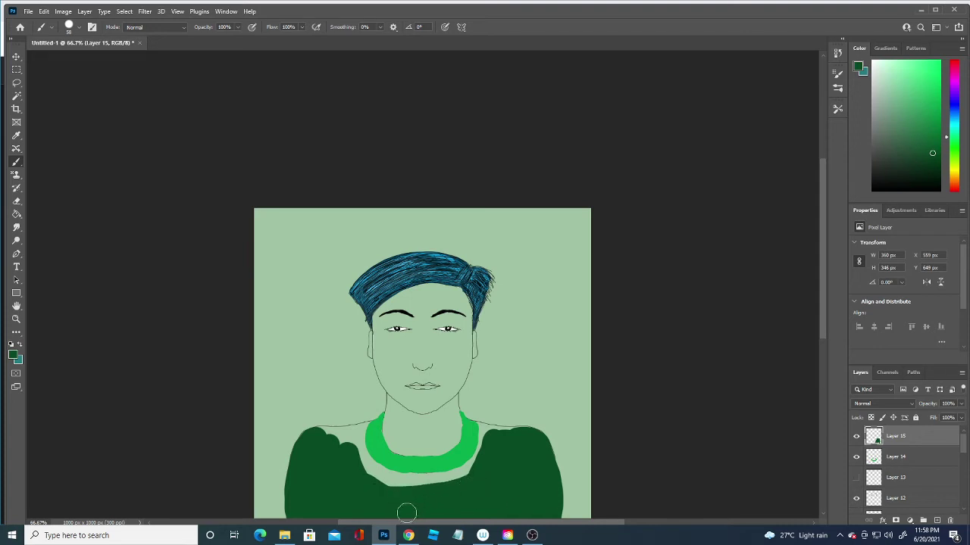
{"action": "mouse_move", "coordinate": [397, 489]}
{"action": "left_mouse_down"}
{"action": "mouse_move", "coordinate": [401, 478]}
{"action": "mouse_move", "coordinate": [451, 483]}
{"action": "mouse_move", "coordinate": [496, 431]}
{"action": "left_mouse_up"}
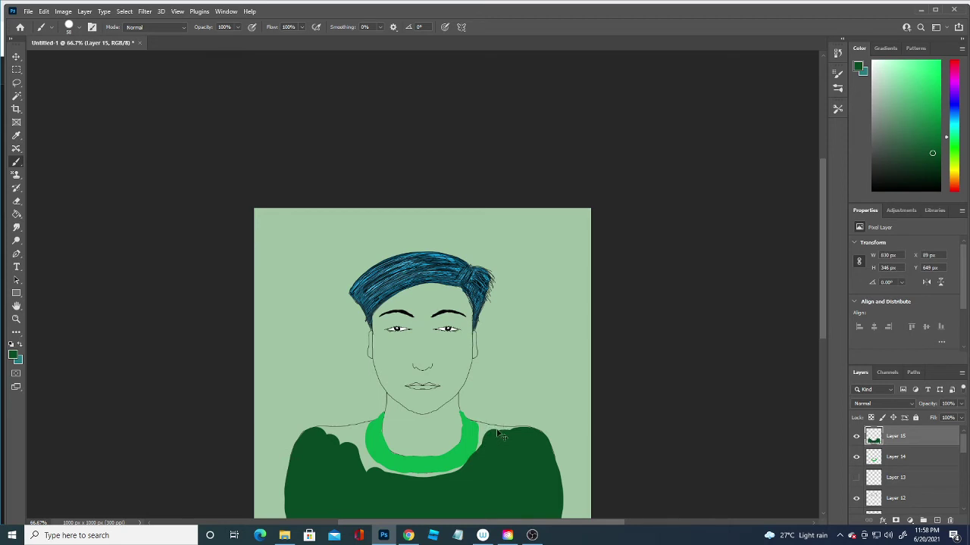
{"action": "key", "text": "ctrl+z"}
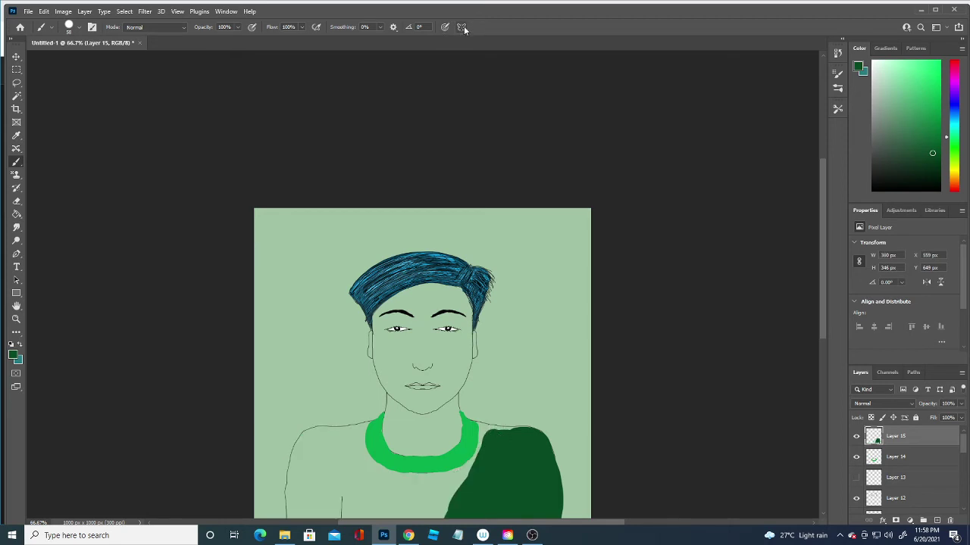
Turn on vertical painting symmetry and brush dark green over both shoulders.
{"action": "left_click", "coordinate": [461, 27]}
{"action": "left_click", "coordinate": [481, 48]}
{"action": "mouse_move", "coordinate": [477, 478]}
{"action": "left_mouse_down"}
{"action": "mouse_move", "coordinate": [420, 500]}
{"action": "mouse_move", "coordinate": [411, 489]}
{"action": "mouse_move", "coordinate": [468, 472]}
{"action": "mouse_move", "coordinate": [491, 443]}
{"action": "mouse_move", "coordinate": [524, 435]}
{"action": "left_mouse_up"}
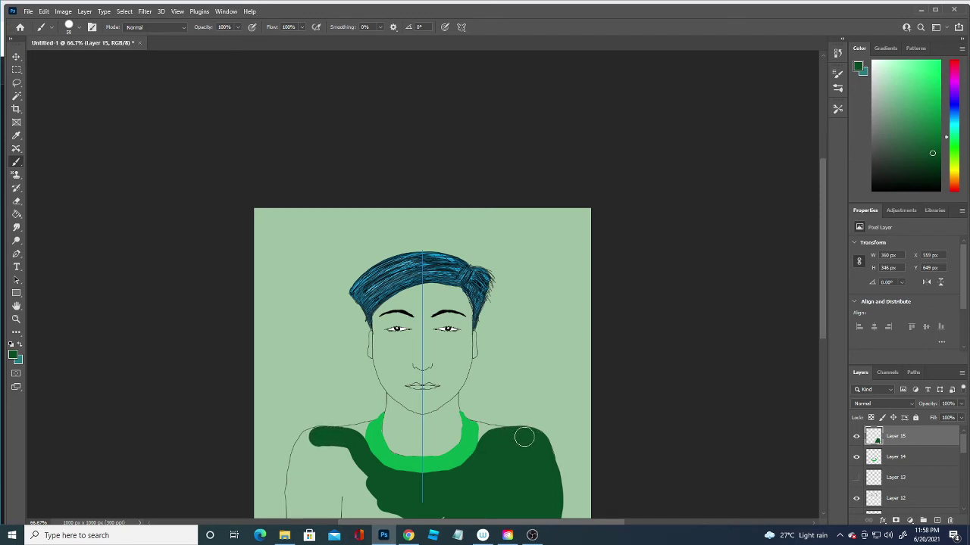
{"action": "mouse_move", "coordinate": [409, 511]}
{"action": "left_mouse_down"}
{"action": "mouse_move", "coordinate": [377, 515]}
{"action": "mouse_move", "coordinate": [309, 475]}
{"action": "mouse_move", "coordinate": [296, 511]}
{"action": "mouse_move", "coordinate": [296, 480]}
{"action": "mouse_move", "coordinate": [296, 515]}
{"action": "mouse_move", "coordinate": [298, 459]}
{"action": "mouse_move", "coordinate": [297, 479]}
{"action": "mouse_move", "coordinate": [311, 455]}
{"action": "mouse_move", "coordinate": [323, 471]}
{"action": "mouse_move", "coordinate": [338, 453]}
{"action": "mouse_move", "coordinate": [356, 511]}
{"action": "mouse_move", "coordinate": [331, 510]}
{"action": "mouse_move", "coordinate": [377, 516]}
{"action": "mouse_move", "coordinate": [327, 478]}
{"action": "mouse_move", "coordinate": [328, 488]}
{"action": "left_mouse_up"}
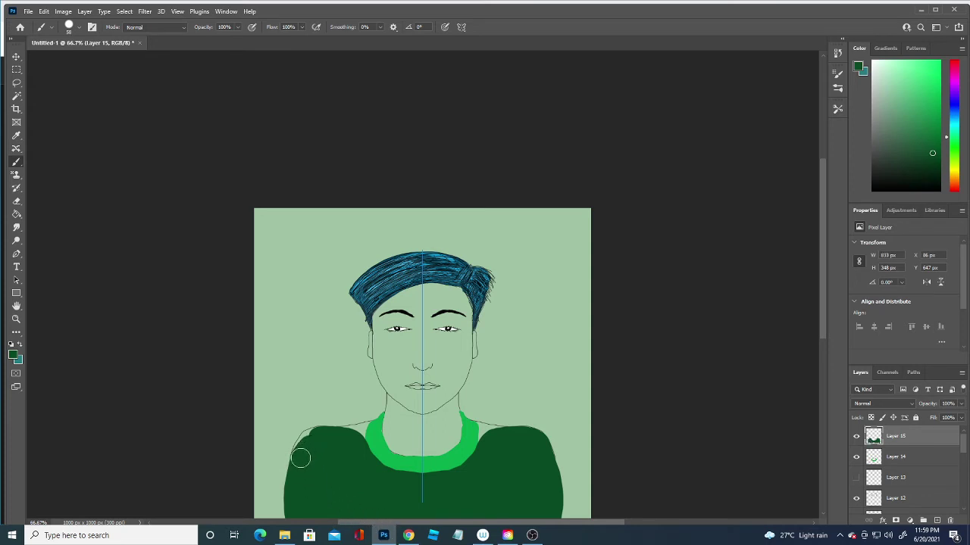
{"action": "mouse_move", "coordinate": [300, 455]}
{"action": "left_mouse_down"}
{"action": "mouse_move", "coordinate": [313, 439]}
{"action": "mouse_move", "coordinate": [340, 434]}
{"action": "mouse_move", "coordinate": [348, 444]}
{"action": "left_mouse_up"}
{"action": "left_click", "coordinate": [78, 27]}
Resize the brush to 10 px for filling the gaps beside the collar.
{"action": "left_click_drag", "start_coordinate": [79, 62], "coordinate": [63, 61]}
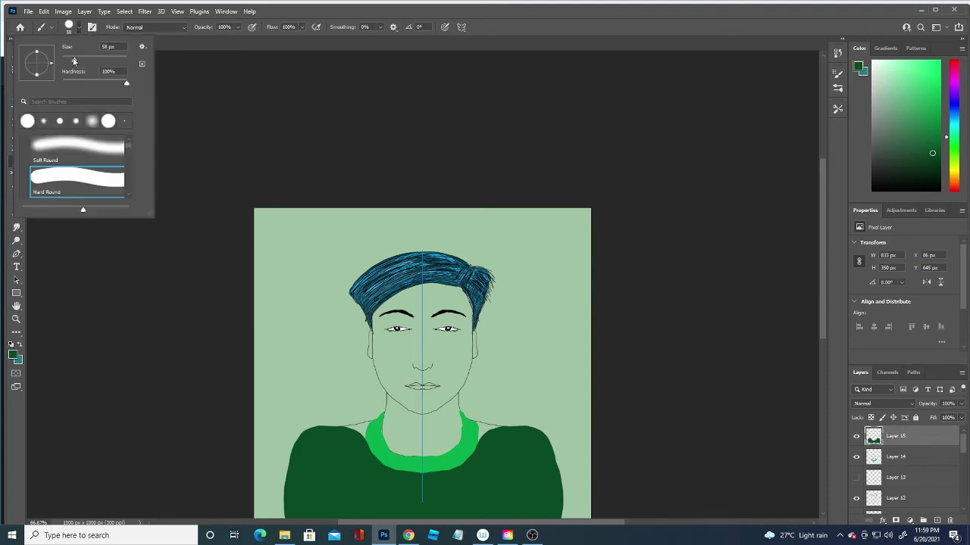
{"action": "key", "text": "Return"}
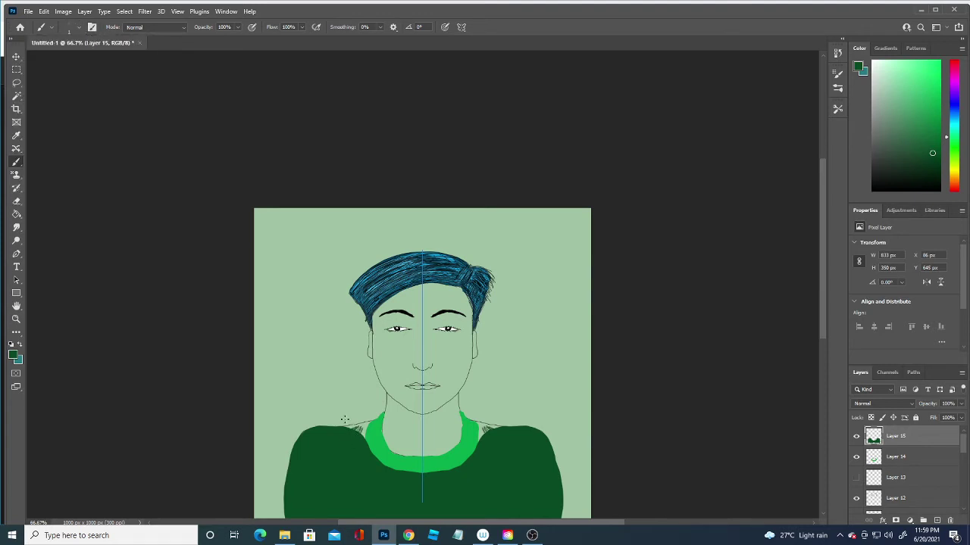
{"action": "left_click", "coordinate": [80, 30]}
{"action": "left_click_drag", "start_coordinate": [63, 61], "coordinate": [65, 62]}
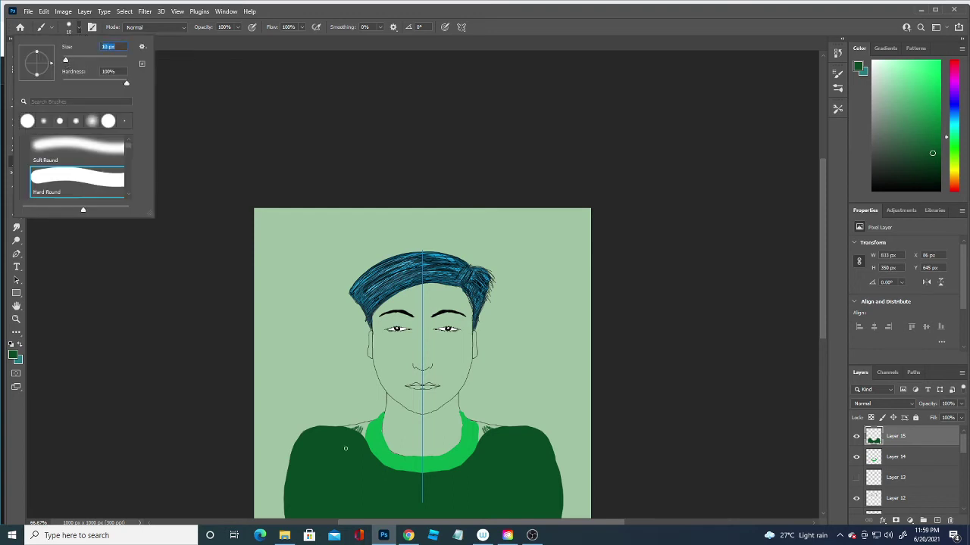
{"action": "key", "text": "Return"}
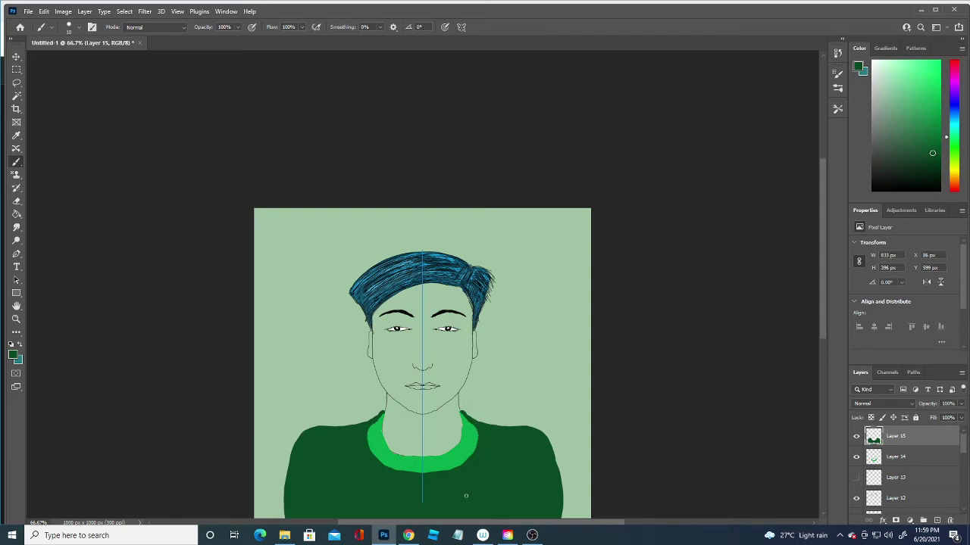
Try a brighter and then a darker green as the foreground colour.
{"action": "left_click", "coordinate": [15, 355]}
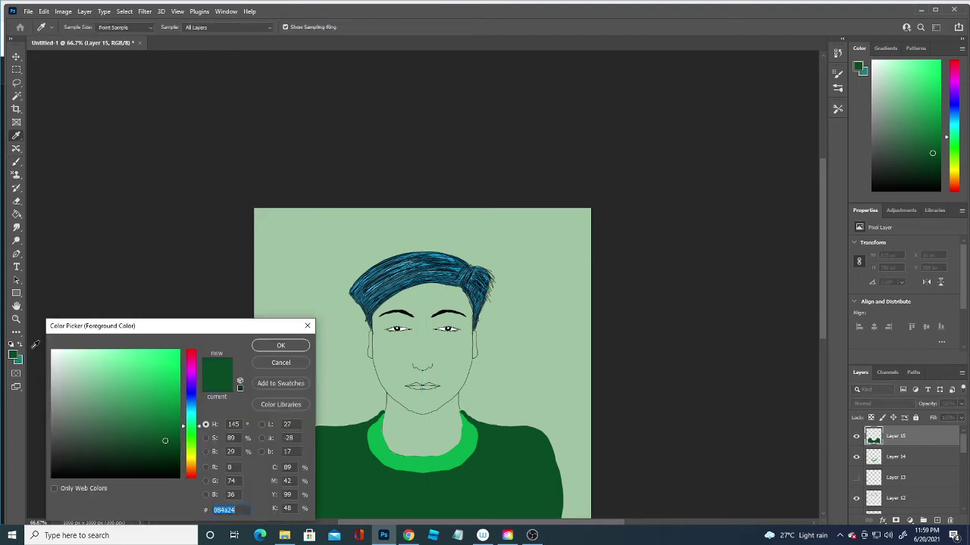
{"action": "left_click", "coordinate": [151, 418]}
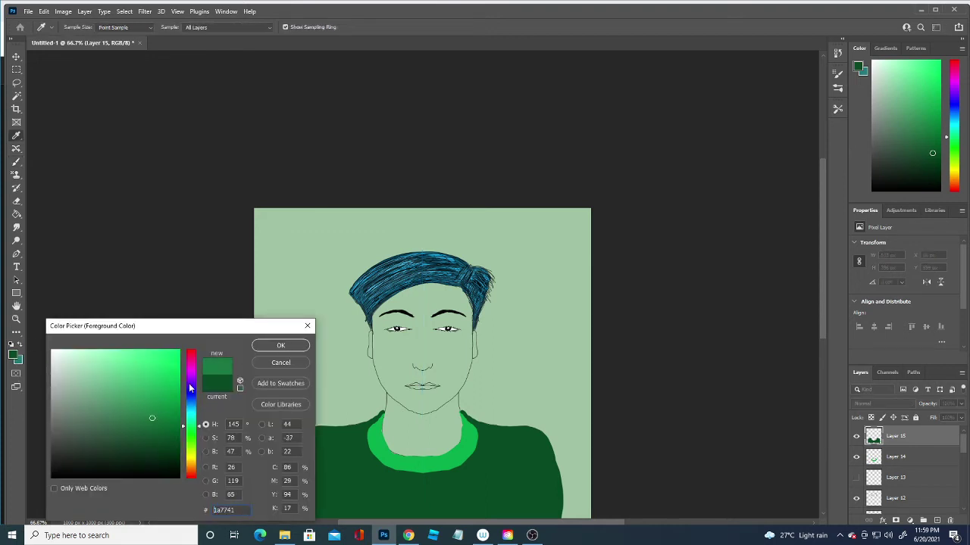
{"action": "left_click", "coordinate": [281, 346]}
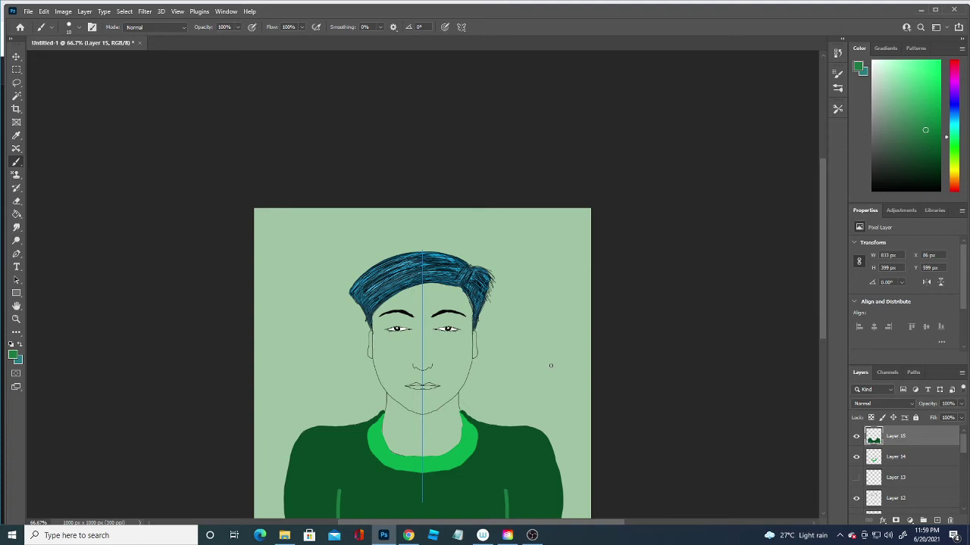
{"action": "left_click", "coordinate": [13, 355]}
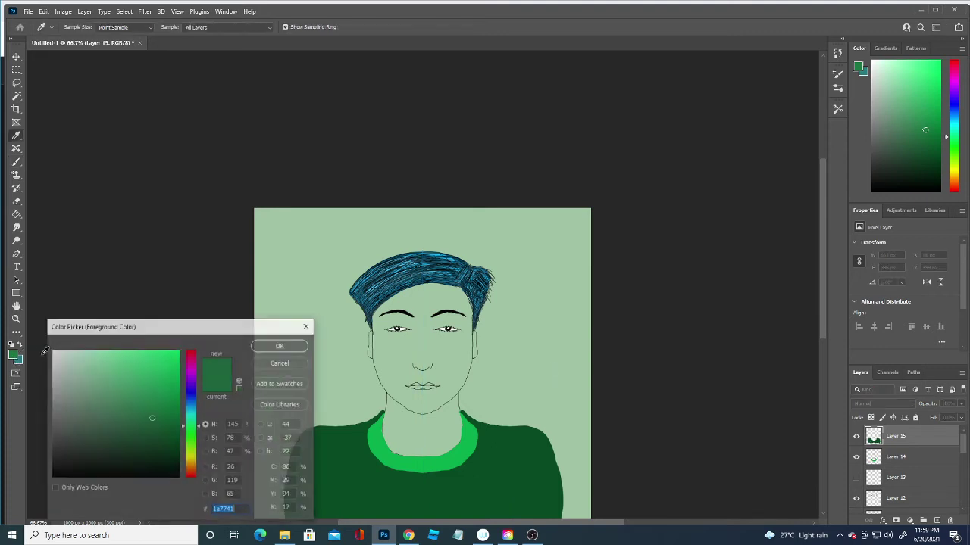
{"action": "left_click", "coordinate": [154, 442]}
{"action": "left_click", "coordinate": [277, 348]}
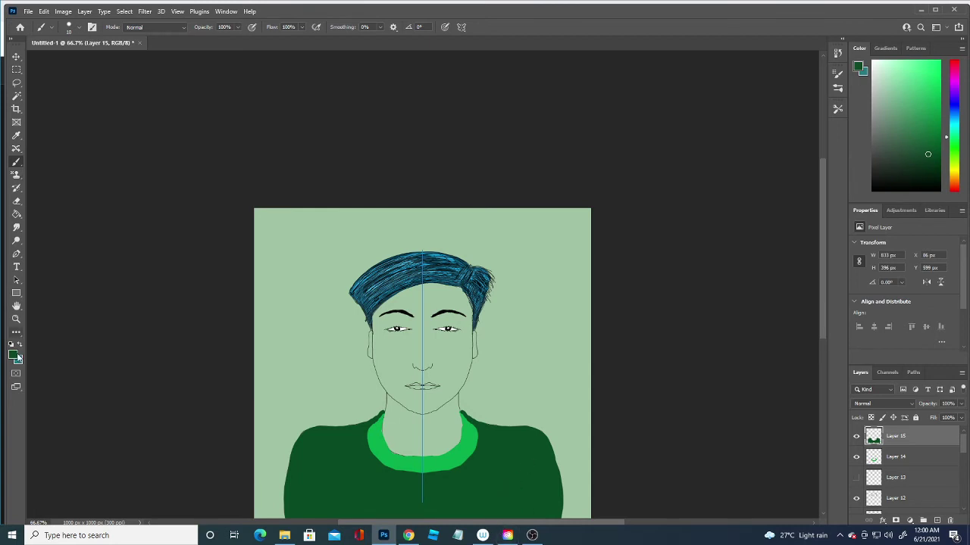
Test a dark green stroke, undo it, and set black as the painting colour.
{"action": "left_click", "coordinate": [13, 355]}
{"action": "left_click", "coordinate": [159, 458]}
{"action": "left_click", "coordinate": [280, 346]}
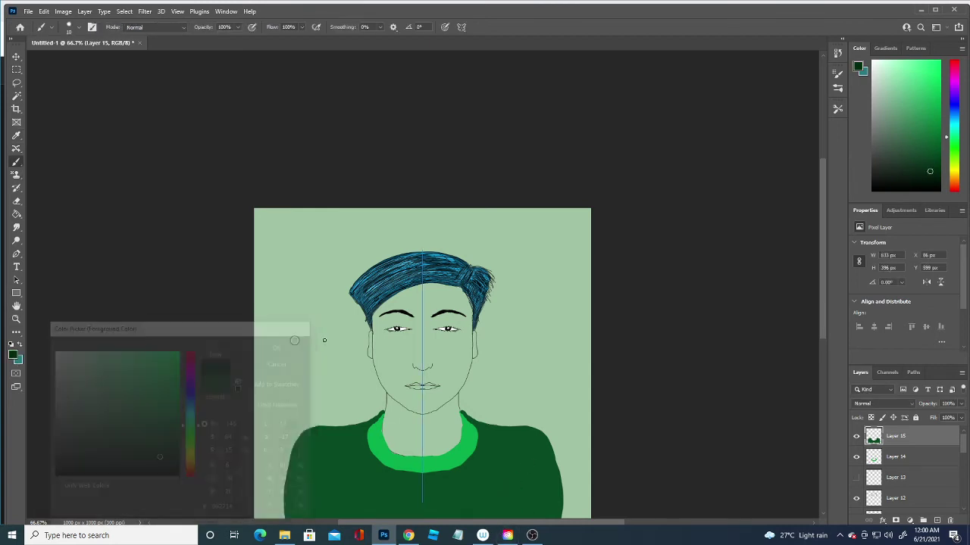
{"action": "left_click_drag", "start_coordinate": [338, 493], "coordinate": [337, 520]}
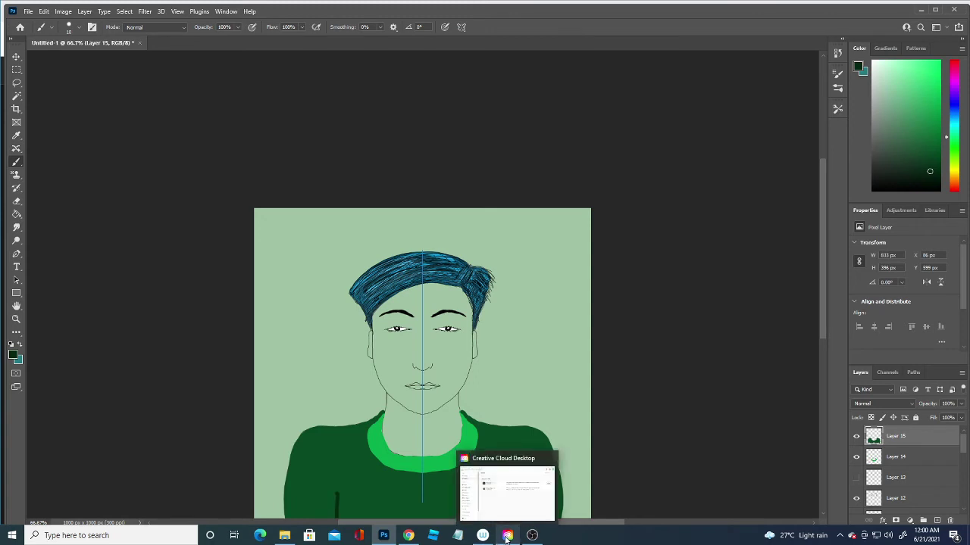
{"action": "key", "text": "ctrl+z"}
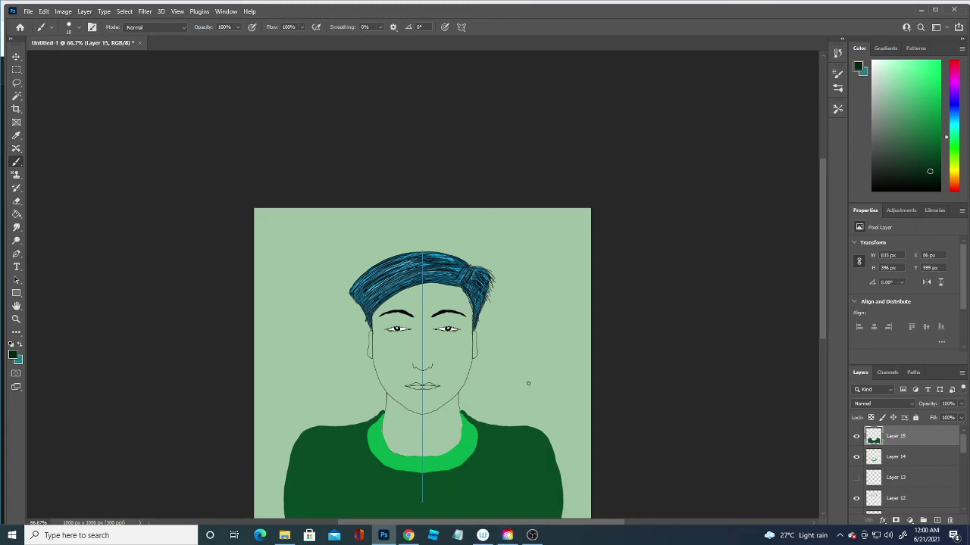
{"action": "left_click", "coordinate": [14, 357]}
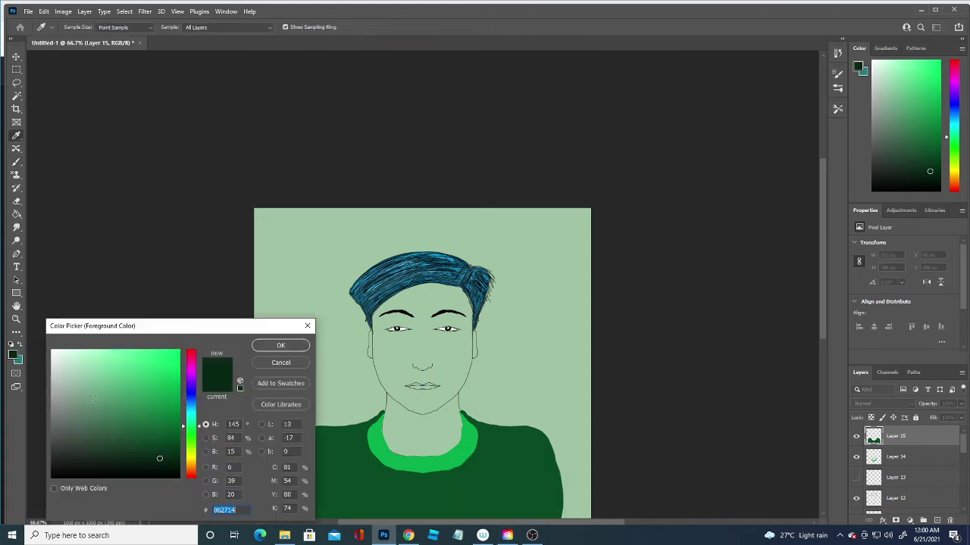
{"action": "left_click", "coordinate": [281, 344]}
On a new layer, draw thin 1 px mirrored vertical lines on the lower shirt.
{"action": "left_click", "coordinate": [937, 521]}
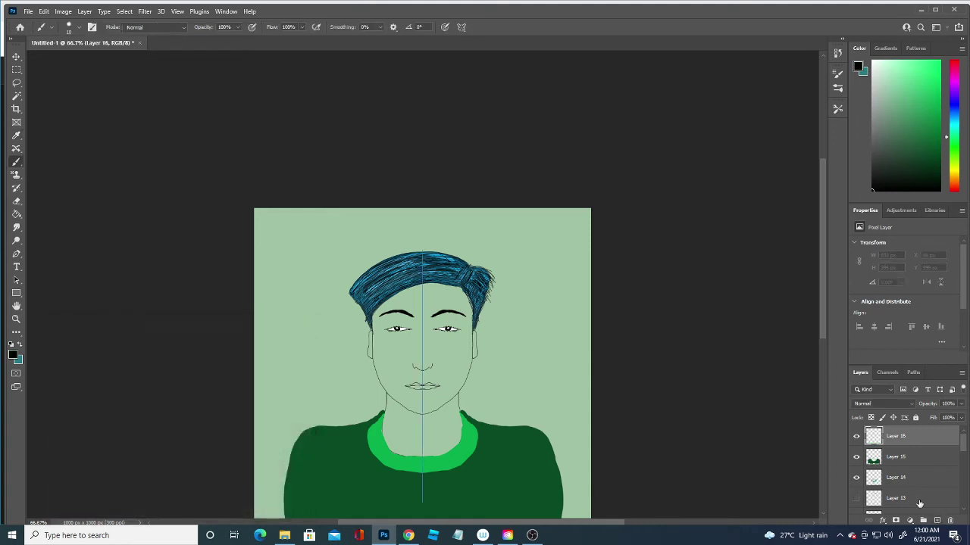
{"action": "left_click_drag", "start_coordinate": [509, 491], "coordinate": [507, 522]}
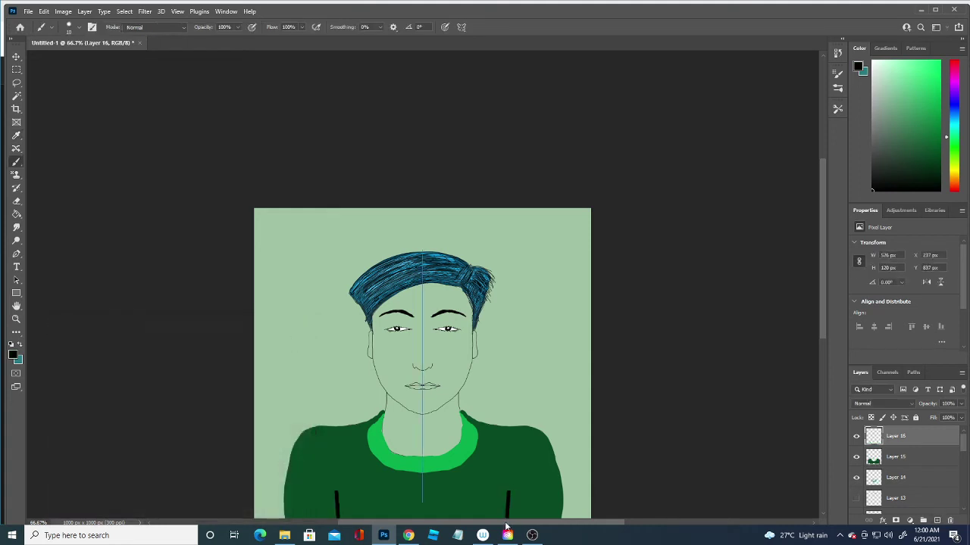
{"action": "key", "text": "ctrl+z"}
{"action": "left_click", "coordinate": [79, 27]}
{"action": "left_click_drag", "start_coordinate": [67, 60], "coordinate": [51, 66]}
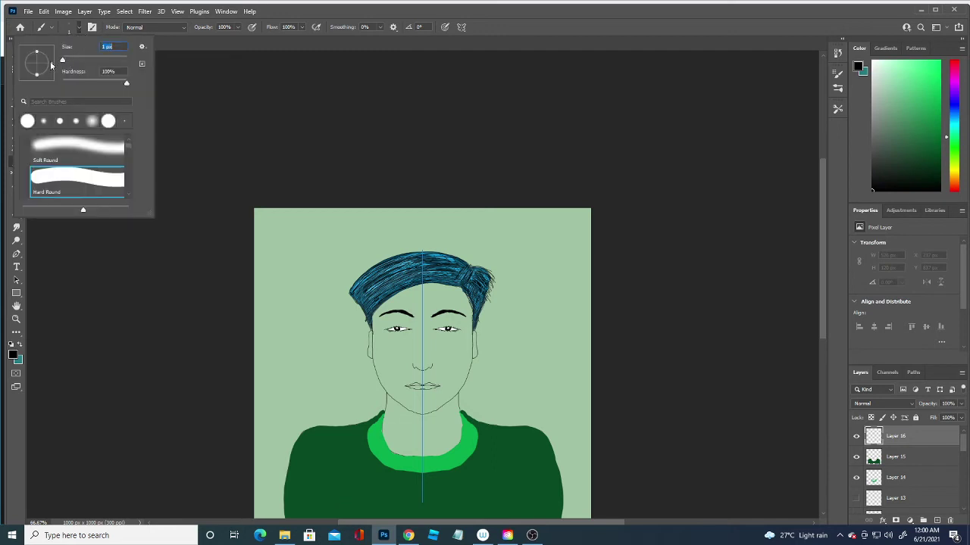
{"action": "left_click_drag", "start_coordinate": [505, 495], "coordinate": [509, 524]}
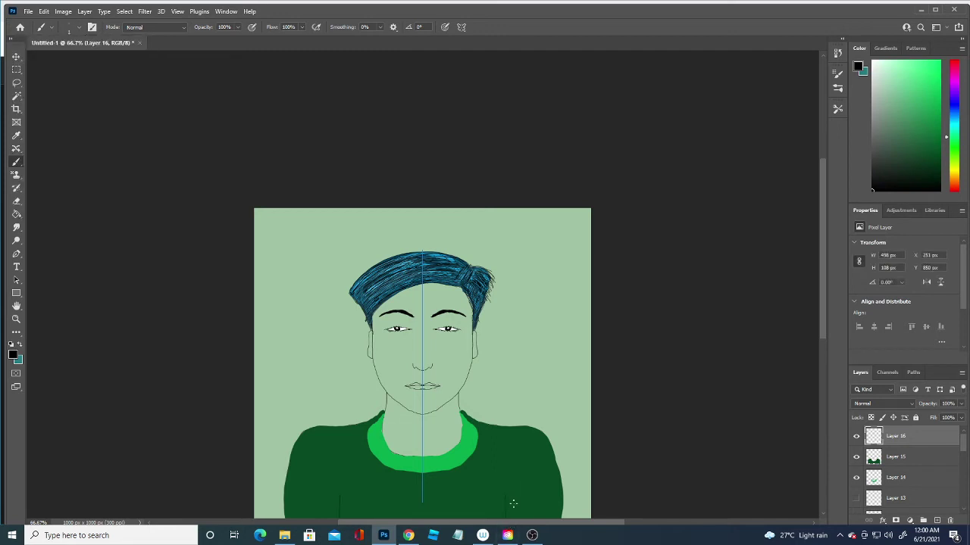
Hide and re-show Layer 12 to check its hair strokes.
{"action": "left_click_drag", "start_coordinate": [965, 447], "coordinate": [958, 459]}
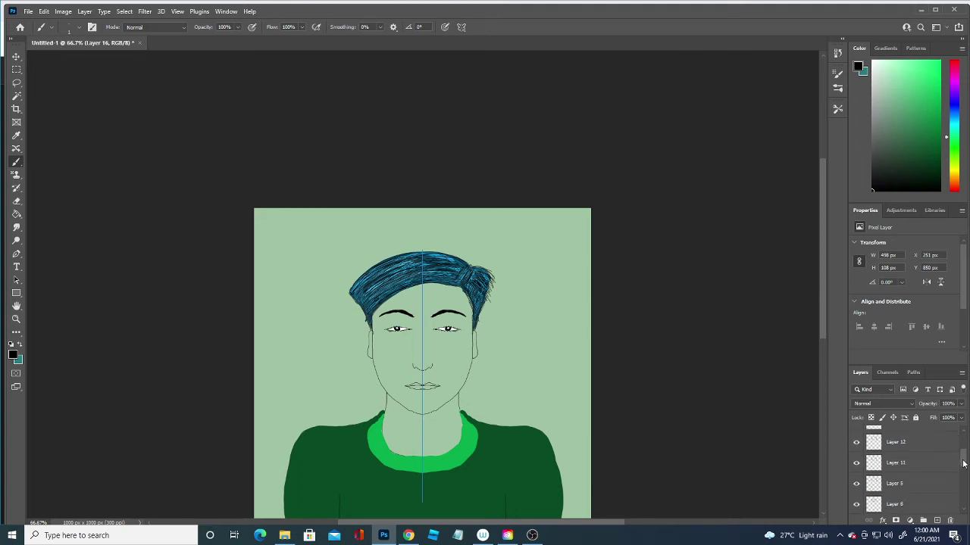
{"action": "left_click", "coordinate": [856, 458]}
{"action": "left_click", "coordinate": [856, 459]}
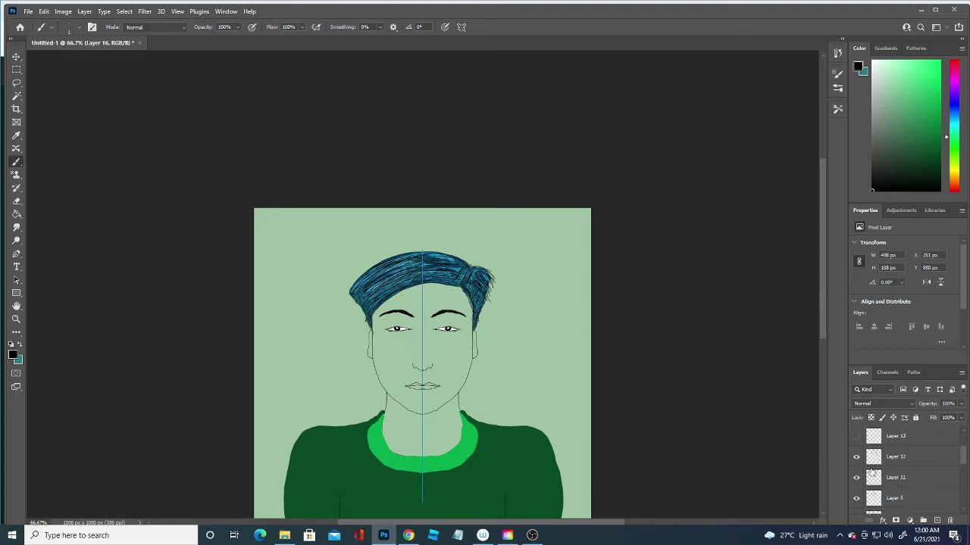
{"action": "scroll", "coordinate": [876, 477], "scroll_direction": "down", "scroll_amount": 5}
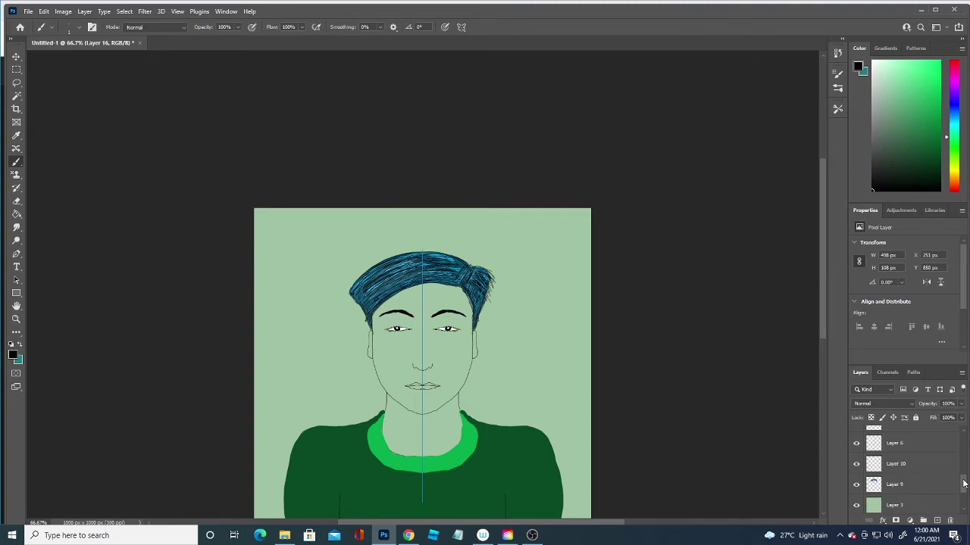
Compare Layer 3's pale green fill against the purple background, then select Layer 3.
{"action": "left_click", "coordinate": [856, 504]}
{"action": "left_click", "coordinate": [856, 504]}
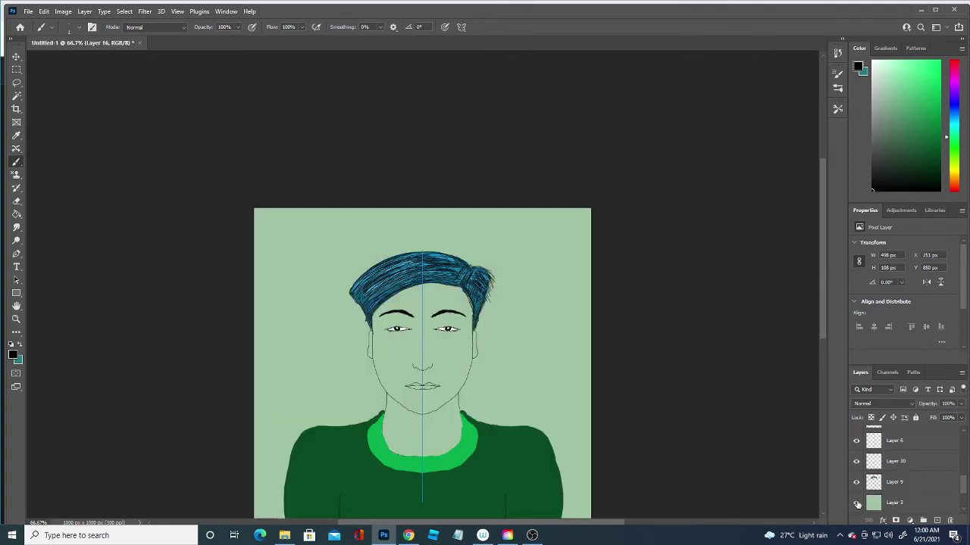
{"action": "left_click", "coordinate": [857, 504]}
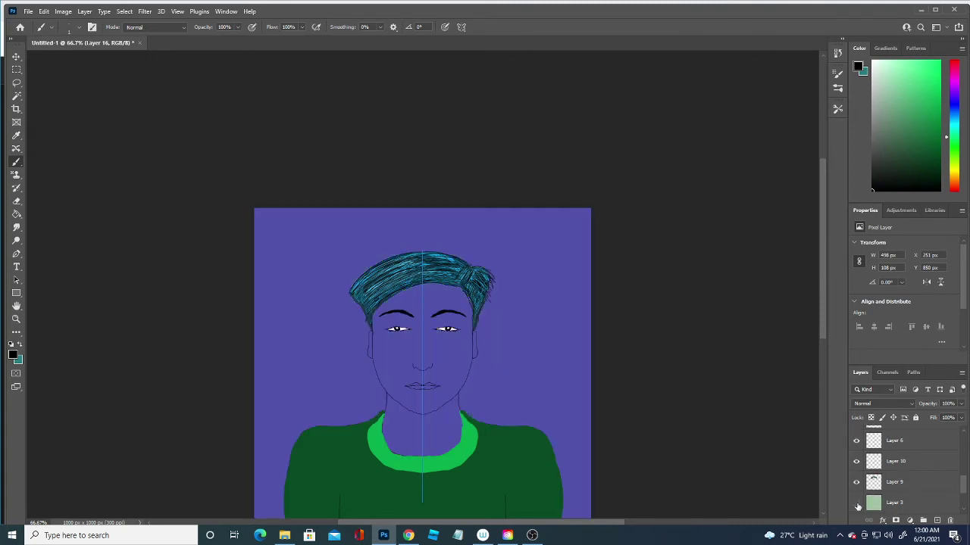
{"action": "left_click", "coordinate": [857, 504]}
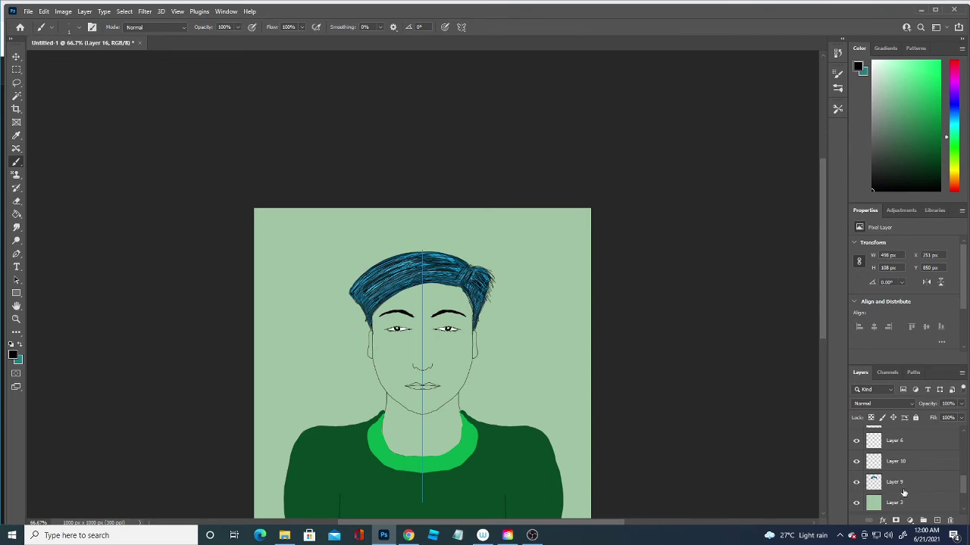
{"action": "left_click", "coordinate": [856, 503]}
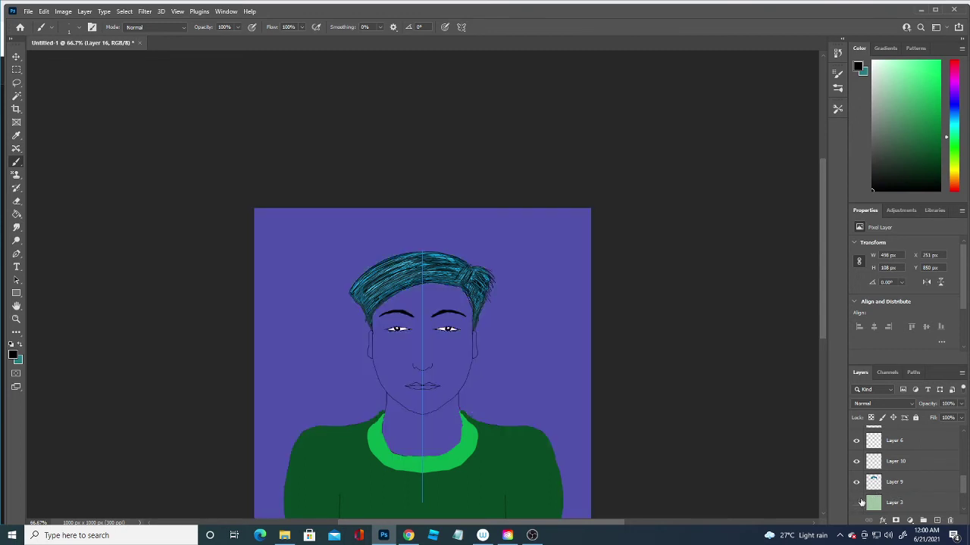
{"action": "left_click", "coordinate": [857, 504]}
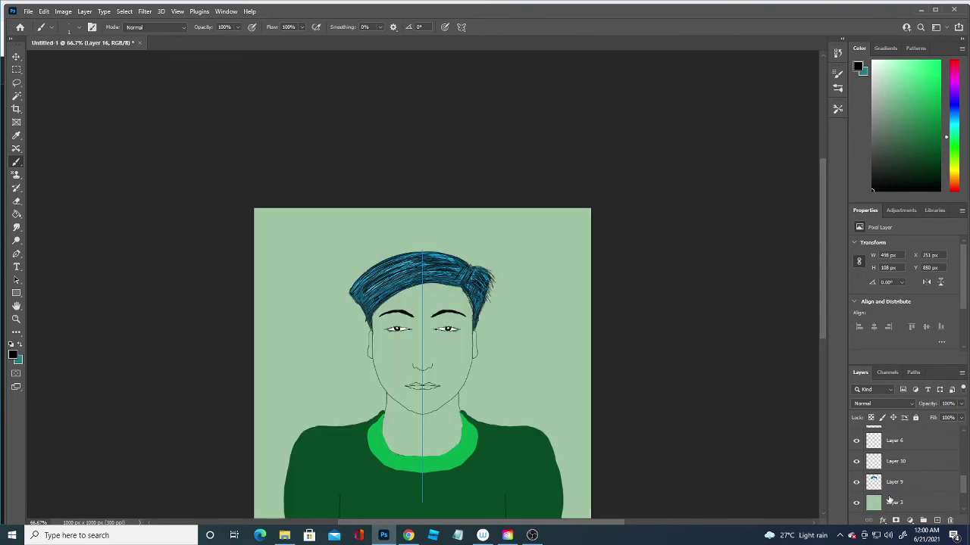
{"action": "left_click", "coordinate": [896, 500]}
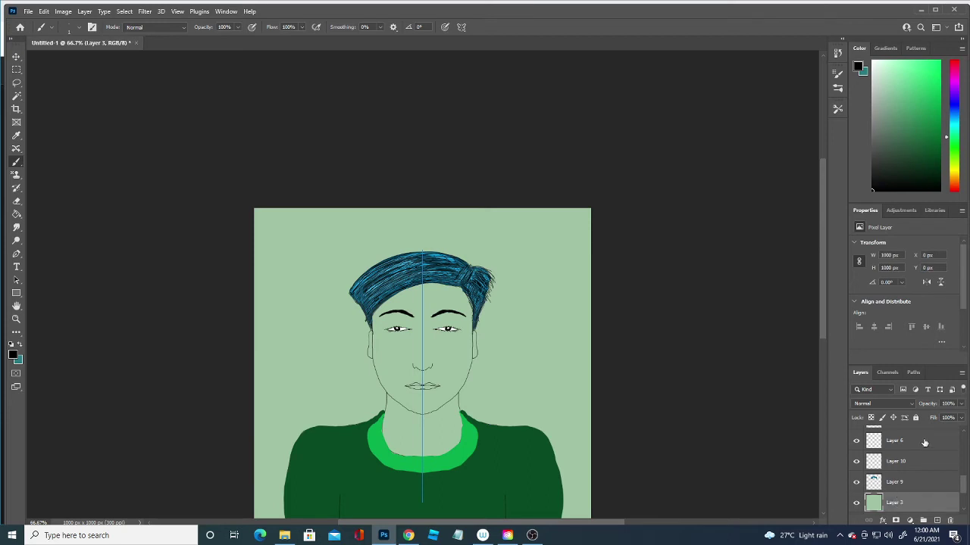
Set the Eraser to 75 px and try erasing green around the head, then undo it.
{"action": "left_click", "coordinate": [16, 201]}
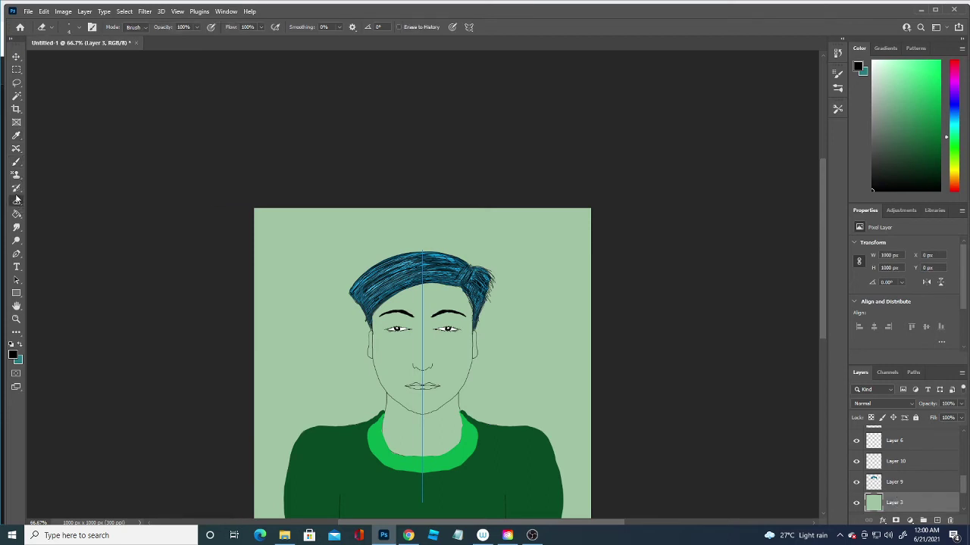
{"action": "left_click", "coordinate": [79, 27]}
{"action": "left_click_drag", "start_coordinate": [66, 61], "coordinate": [83, 63]}
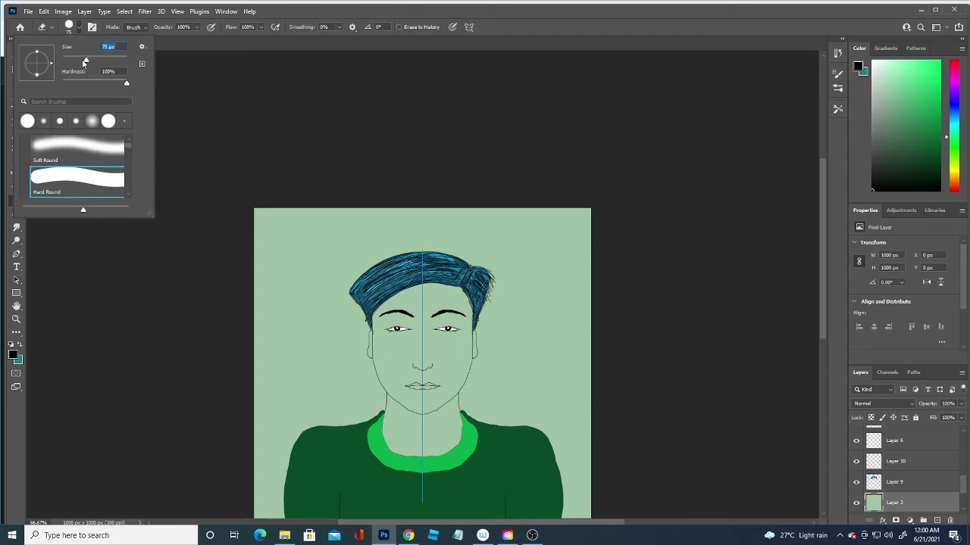
{"action": "left_click_drag", "start_coordinate": [379, 218], "coordinate": [325, 242]}
{"action": "left_click_drag", "start_coordinate": [288, 303], "coordinate": [356, 220]}
{"action": "mouse_move", "coordinate": [326, 273]}
{"action": "left_mouse_down"}
{"action": "mouse_move", "coordinate": [379, 242]}
{"action": "mouse_move", "coordinate": [274, 299]}
{"action": "mouse_move", "coordinate": [425, 220]}
{"action": "mouse_move", "coordinate": [242, 230]}
{"action": "mouse_move", "coordinate": [292, 264]}
{"action": "mouse_move", "coordinate": [303, 307]}
{"action": "mouse_move", "coordinate": [267, 319]}
{"action": "mouse_move", "coordinate": [256, 291]}
{"action": "mouse_move", "coordinate": [280, 345]}
{"action": "mouse_move", "coordinate": [356, 318]}
{"action": "mouse_move", "coordinate": [391, 282]}
{"action": "left_mouse_up"}
{"action": "key", "text": "ctrl+z"}
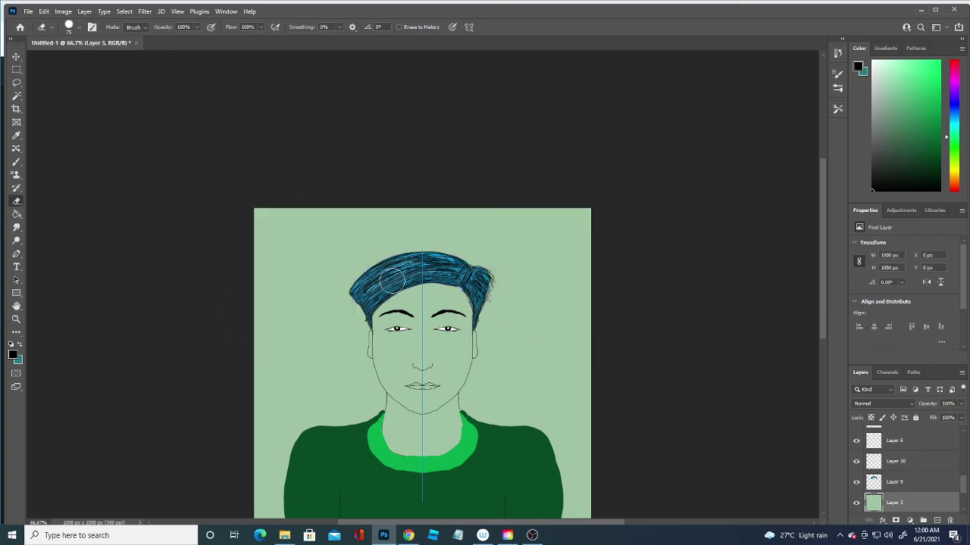
Erase the pale green across the top, down the head sides, and along the neck and jaw.
{"action": "mouse_move", "coordinate": [584, 248]}
{"action": "left_mouse_down"}
{"action": "mouse_move", "coordinate": [377, 237]}
{"action": "mouse_move", "coordinate": [296, 316]}
{"action": "left_mouse_up"}
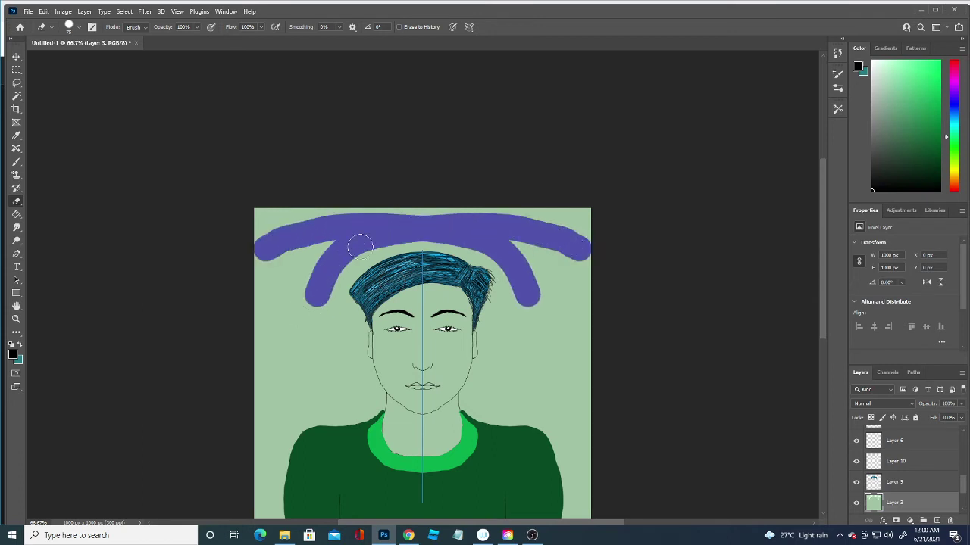
{"action": "mouse_move", "coordinate": [353, 245]}
{"action": "left_mouse_down"}
{"action": "mouse_move", "coordinate": [265, 504]}
{"action": "mouse_move", "coordinate": [292, 508]}
{"action": "mouse_move", "coordinate": [297, 425]}
{"action": "mouse_move", "coordinate": [293, 484]}
{"action": "left_mouse_up"}
{"action": "mouse_move", "coordinate": [281, 481]}
{"action": "left_mouse_down"}
{"action": "mouse_move", "coordinate": [245, 511]}
{"action": "mouse_move", "coordinate": [262, 510]}
{"action": "mouse_move", "coordinate": [262, 465]}
{"action": "left_mouse_up"}
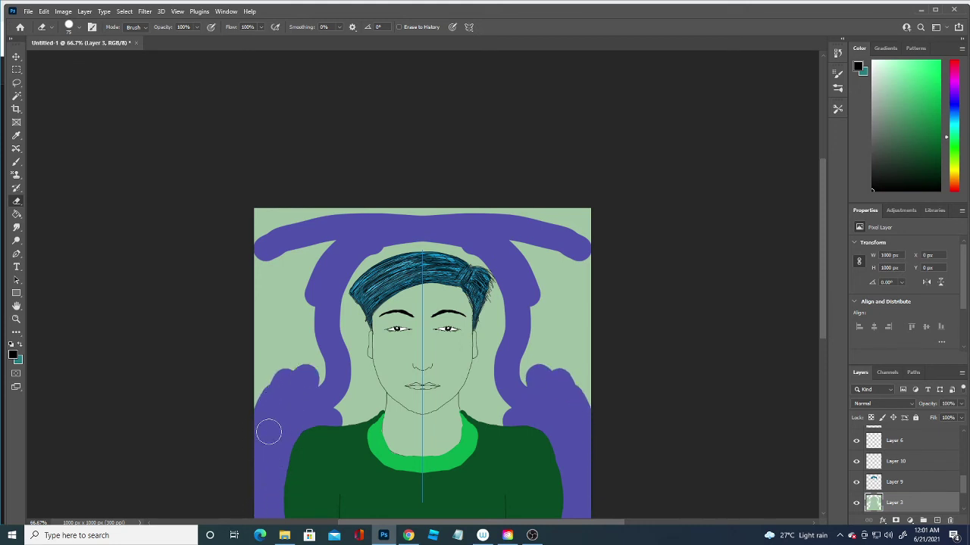
{"action": "mouse_move", "coordinate": [269, 432]}
{"action": "left_mouse_down"}
{"action": "mouse_move", "coordinate": [299, 356]}
{"action": "mouse_move", "coordinate": [269, 364]}
{"action": "mouse_move", "coordinate": [303, 356]}
{"action": "mouse_move", "coordinate": [329, 377]}
{"action": "mouse_move", "coordinate": [357, 426]}
{"action": "mouse_move", "coordinate": [320, 368]}
{"action": "mouse_move", "coordinate": [284, 215]}
{"action": "mouse_move", "coordinate": [260, 194]}
{"action": "mouse_move", "coordinate": [301, 260]}
{"action": "mouse_move", "coordinate": [348, 209]}
{"action": "mouse_move", "coordinate": [394, 187]}
{"action": "mouse_move", "coordinate": [398, 205]}
{"action": "mouse_move", "coordinate": [416, 210]}
{"action": "mouse_move", "coordinate": [372, 251]}
{"action": "mouse_move", "coordinate": [429, 240]}
{"action": "mouse_move", "coordinate": [476, 253]}
{"action": "mouse_move", "coordinate": [503, 281]}
{"action": "mouse_move", "coordinate": [495, 321]}
{"action": "mouse_move", "coordinate": [488, 305]}
{"action": "mouse_move", "coordinate": [499, 370]}
{"action": "mouse_move", "coordinate": [496, 309]}
{"action": "left_mouse_up"}
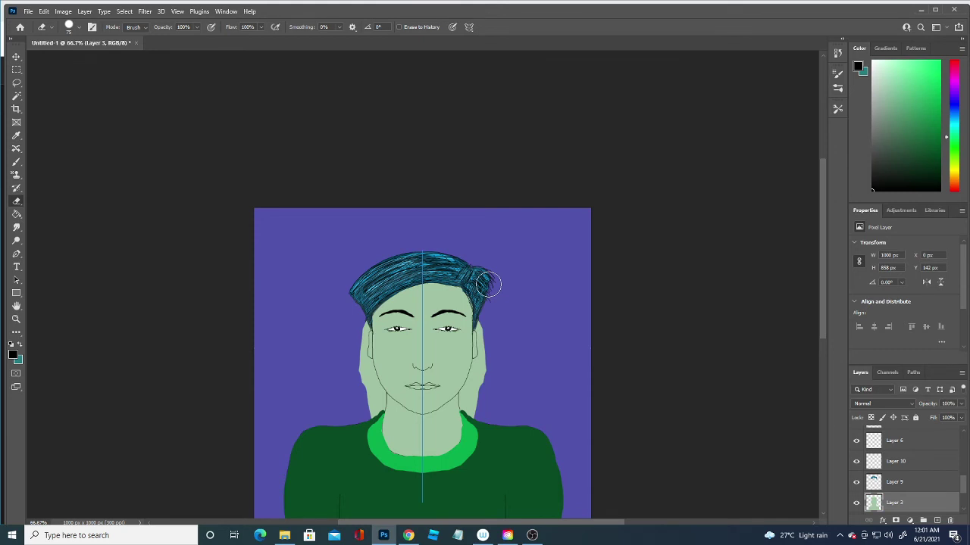
{"action": "mouse_move", "coordinate": [500, 368]}
{"action": "left_mouse_down"}
{"action": "mouse_move", "coordinate": [483, 404]}
{"action": "mouse_move", "coordinate": [488, 320]}
{"action": "mouse_move", "coordinate": [489, 338]}
{"action": "left_mouse_up"}
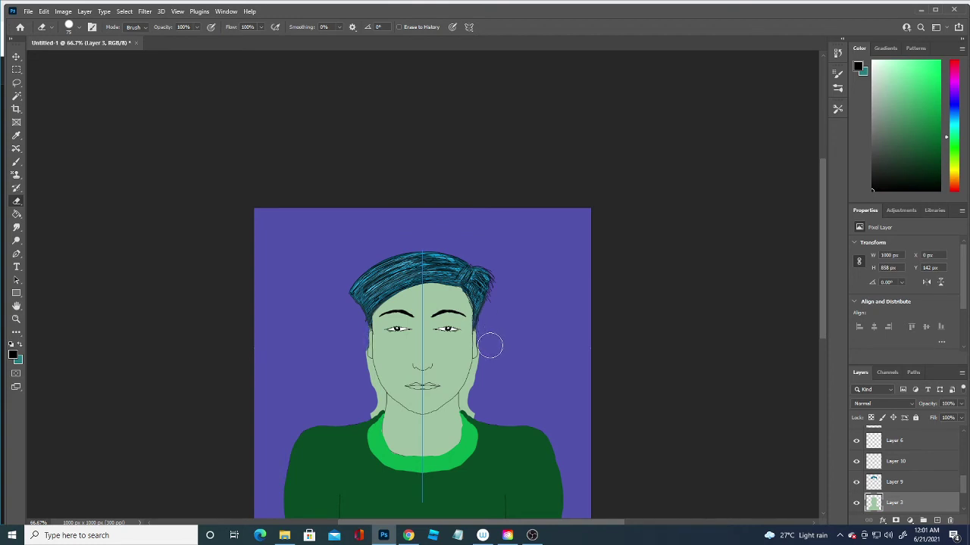
{"action": "left_click_drag", "start_coordinate": [489, 357], "coordinate": [481, 396]}
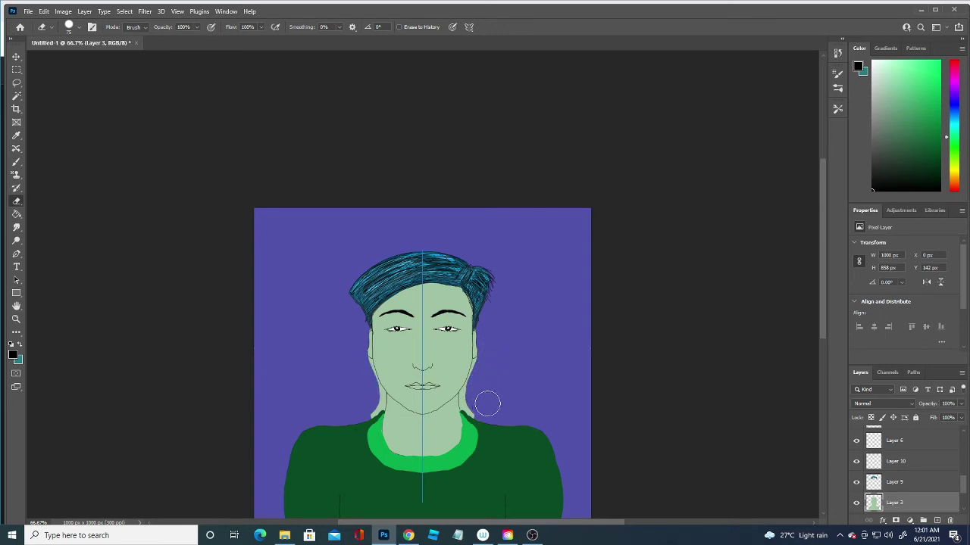
{"action": "left_click", "coordinate": [78, 27]}
{"action": "left_click_drag", "start_coordinate": [83, 63], "coordinate": [67, 59]}
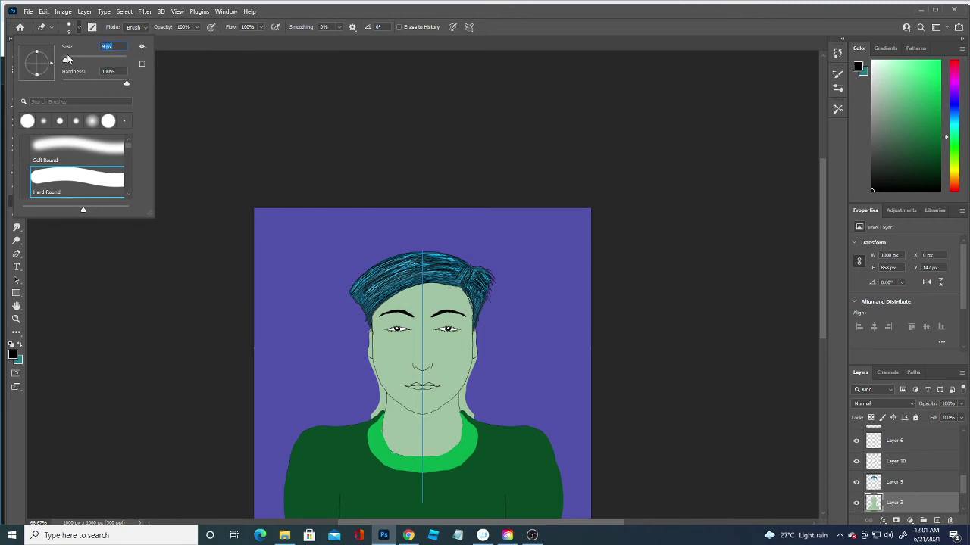
Erase the stray pale green marks at the jaw and near the right shoulder.
{"action": "key", "text": "Return"}
{"action": "left_click_drag", "start_coordinate": [468, 389], "coordinate": [469, 411]}
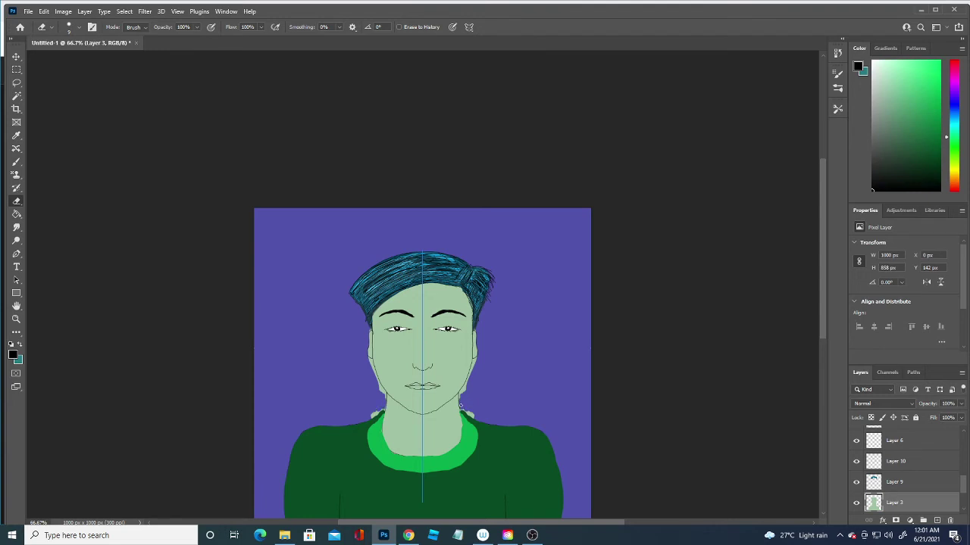
{"action": "left_click_drag", "start_coordinate": [464, 385], "coordinate": [465, 393]}
{"action": "left_click_drag", "start_coordinate": [472, 416], "coordinate": [462, 408]}
{"action": "left_click", "coordinate": [12, 353]}
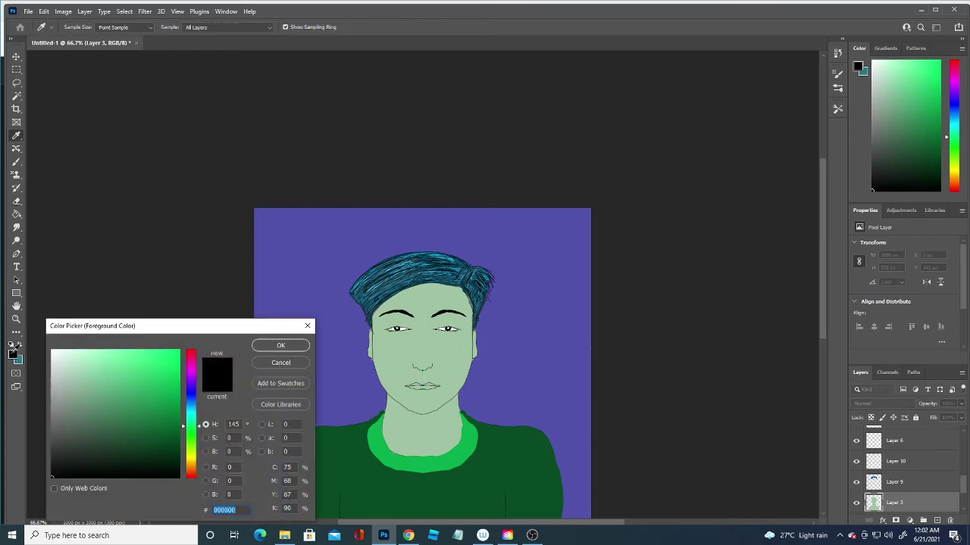
{"action": "left_click", "coordinate": [281, 345]}
Set the eraser size to 7 px.
{"action": "key", "text": "e"}
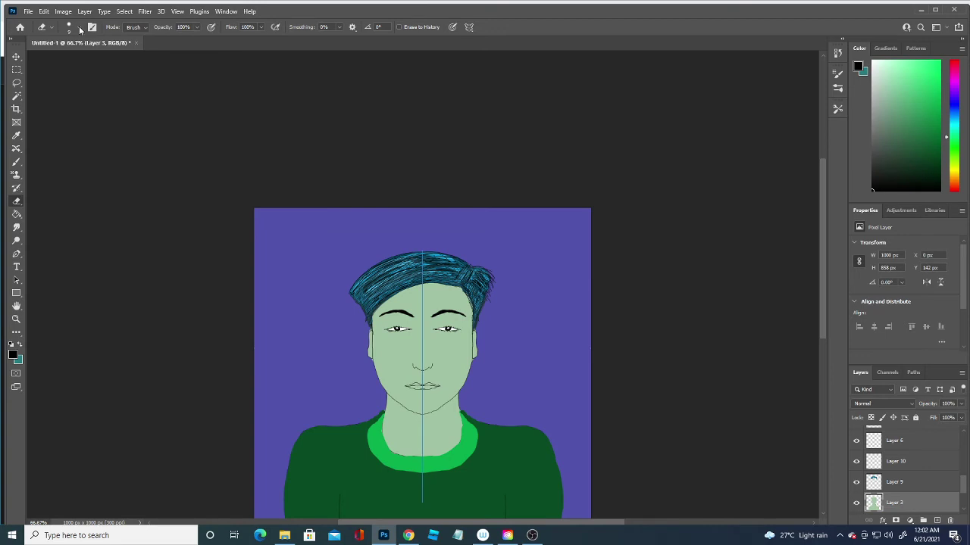
{"action": "left_click", "coordinate": [79, 29]}
{"action": "type", "text": "1"}
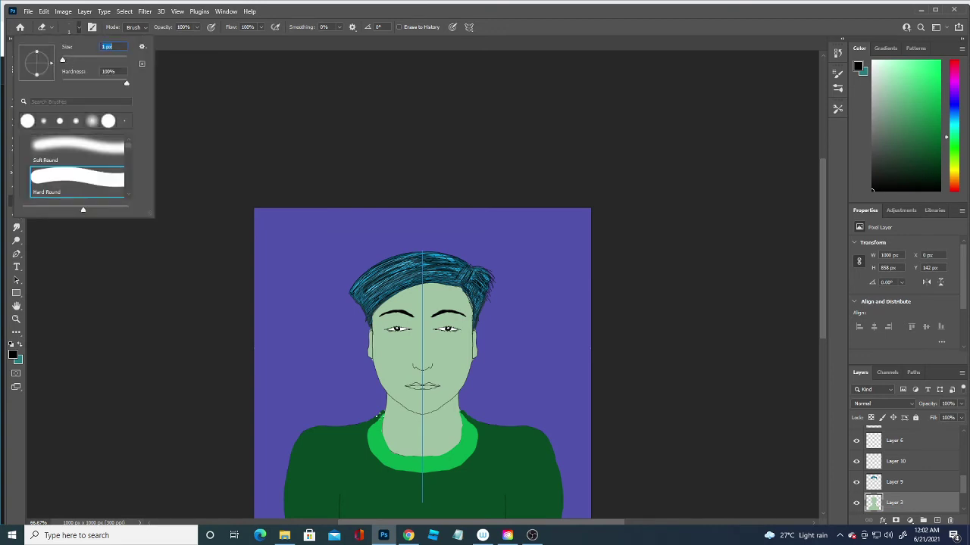
{"action": "left_click_drag", "start_coordinate": [63, 59], "coordinate": [66, 59]}
Set the foreground colour to the dark shirt green #046b2f.
{"action": "left_click", "coordinate": [12, 355]}
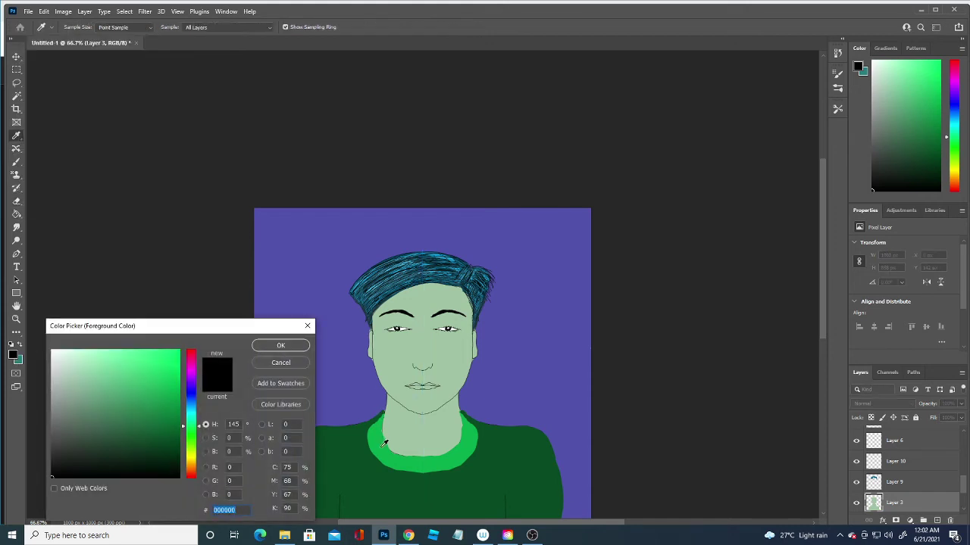
{"action": "left_click", "coordinate": [383, 438]}
{"action": "left_click", "coordinate": [175, 424]}
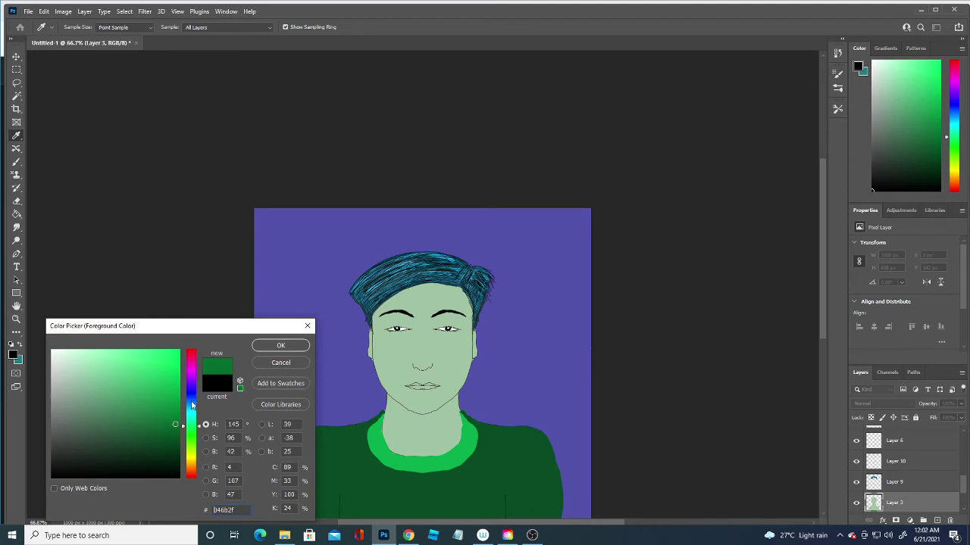
{"action": "left_click", "coordinate": [285, 347]}
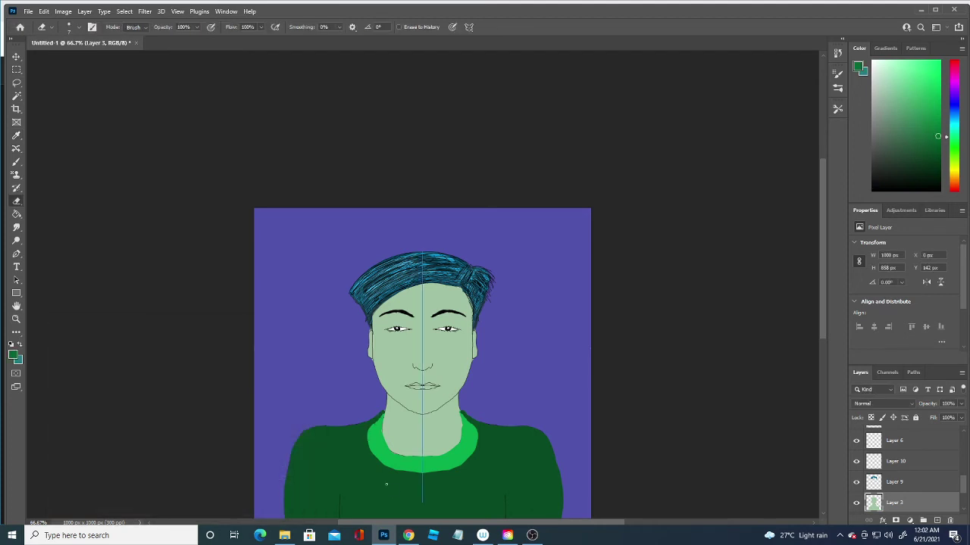
Add a new top layer and brush dark green hatch strokes along the collar.
{"action": "scroll", "coordinate": [947, 489], "scroll_direction": "up", "scroll_amount": 5}
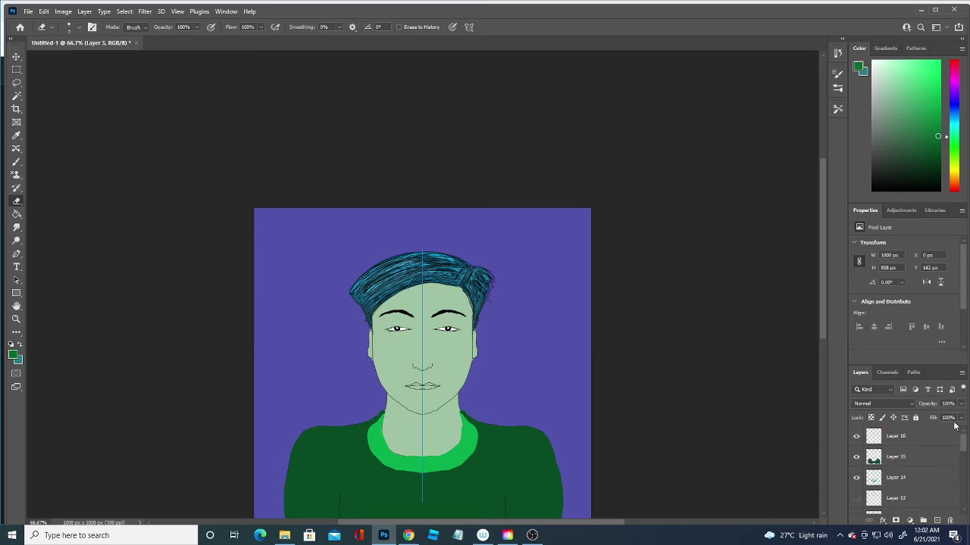
{"action": "left_click", "coordinate": [938, 439]}
{"action": "left_click", "coordinate": [938, 519]}
{"action": "left_click", "coordinate": [938, 520]}
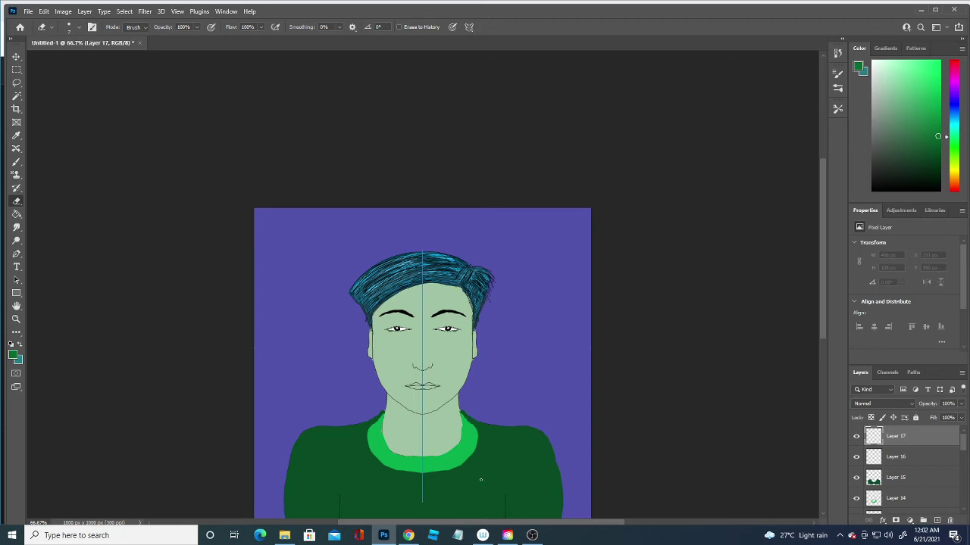
{"action": "key", "text": "b"}
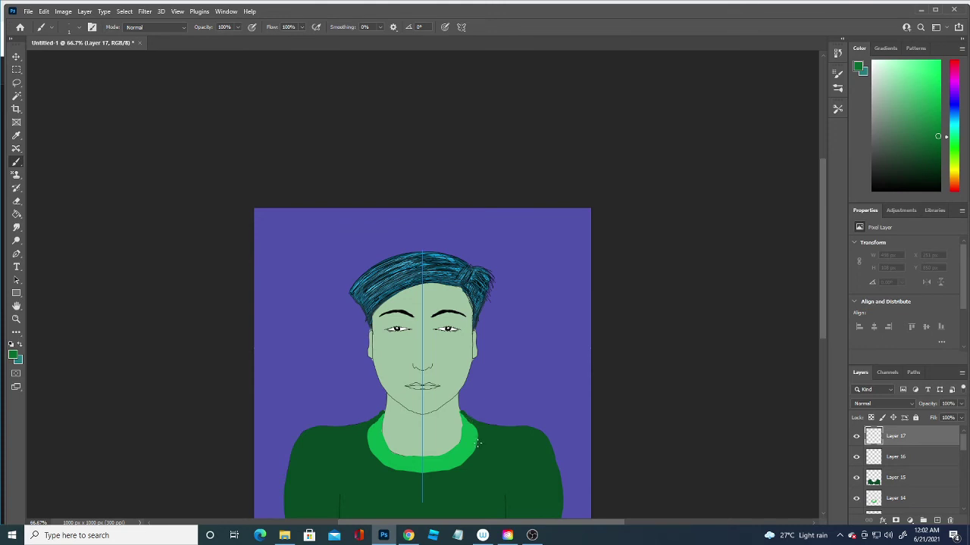
{"action": "left_click_drag", "start_coordinate": [469, 416], "coordinate": [480, 445]}
{"action": "key", "text": "ctrl+z"}
{"action": "mouse_move", "coordinate": [373, 442]}
{"action": "left_mouse_down"}
{"action": "mouse_move", "coordinate": [387, 464]}
{"action": "mouse_move", "coordinate": [427, 466]}
{"action": "left_mouse_up"}
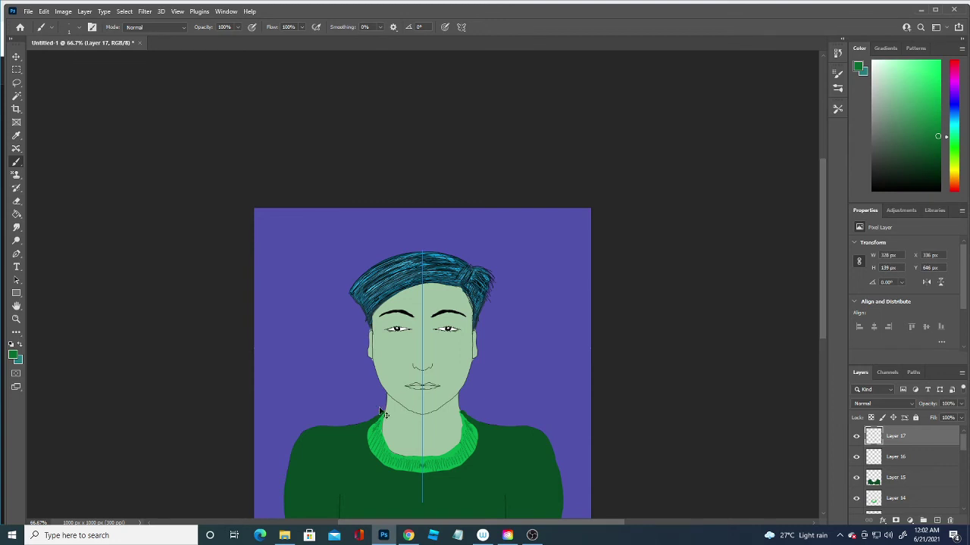
{"action": "key", "text": "ctrl+z"}
{"action": "left_click_drag", "start_coordinate": [465, 426], "coordinate": [468, 411]}
Sample the darker sweater green and brush hatching streaks along the sweater sides.
{"action": "left_click", "coordinate": [14, 356]}
{"action": "left_click", "coordinate": [349, 468]}
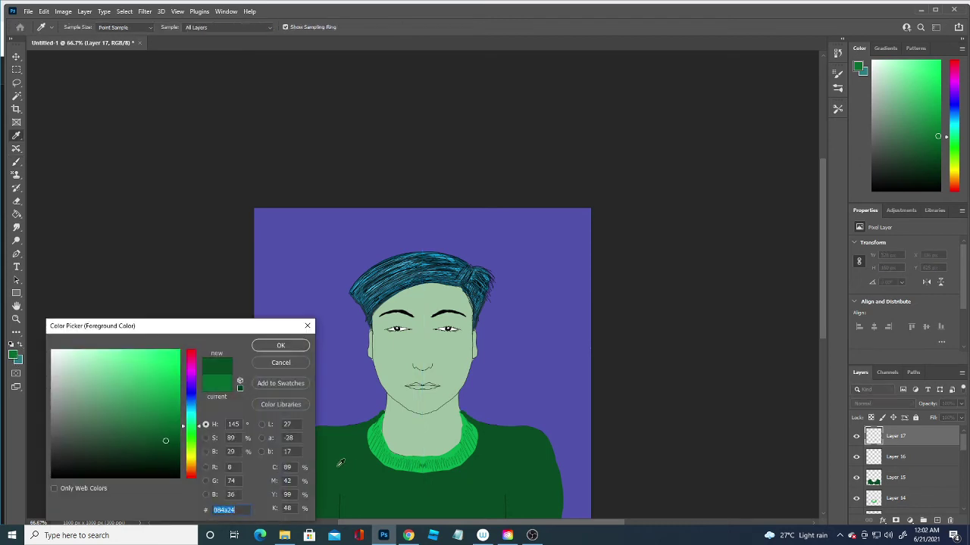
{"action": "left_click", "coordinate": [274, 346]}
{"action": "key", "text": "b"}
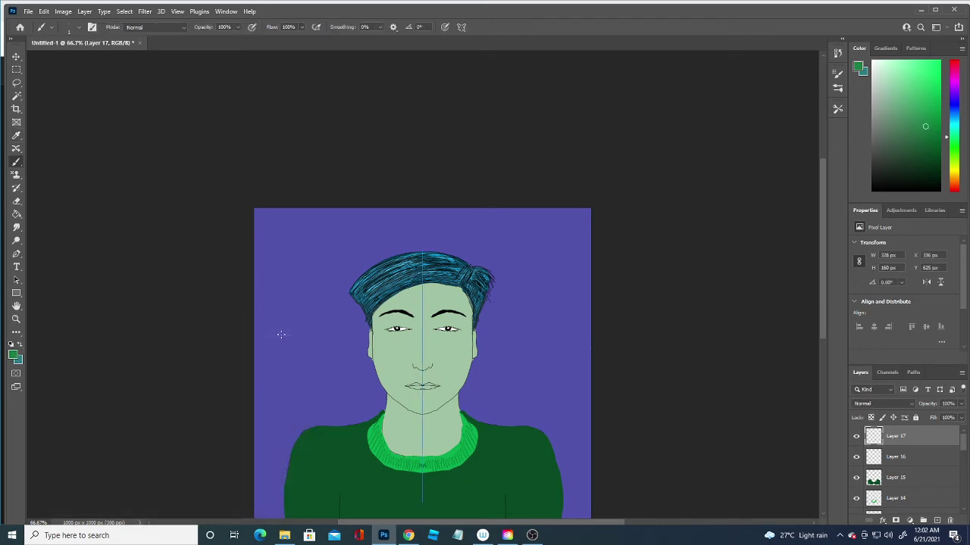
{"action": "mouse_move", "coordinate": [284, 496]}
{"action": "left_mouse_down"}
{"action": "mouse_move", "coordinate": [308, 508]}
{"action": "mouse_move", "coordinate": [326, 497]}
{"action": "left_mouse_up"}
{"action": "left_click_drag", "start_coordinate": [337, 458], "coordinate": [331, 482]}
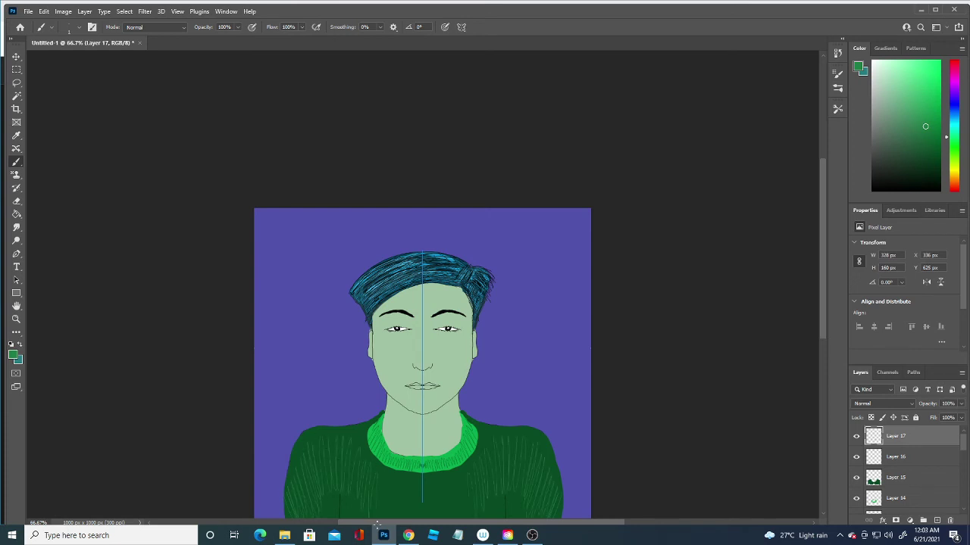
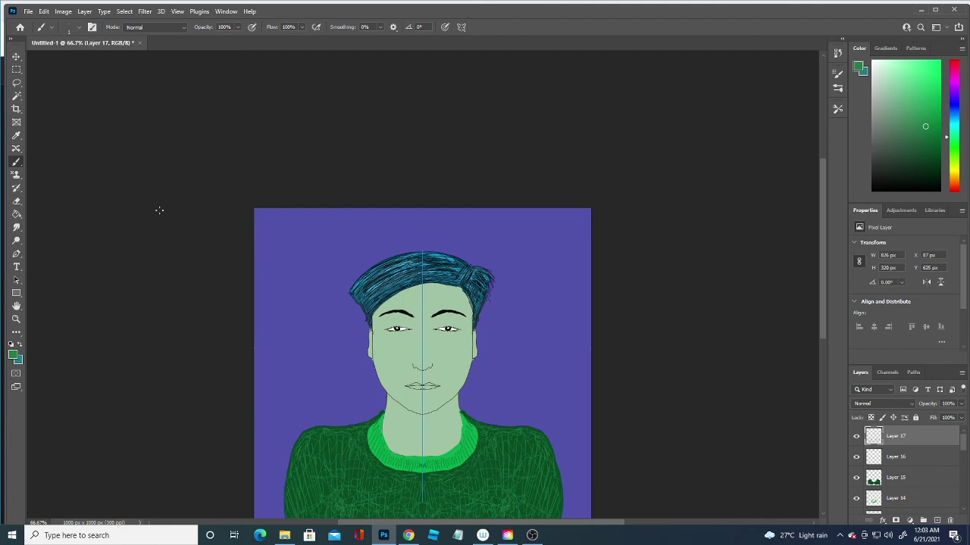
Select Layer 2 and set the foreground colour to a muted dark green (#3f6743).
{"action": "key", "text": "v"}
{"action": "left_click", "coordinate": [303, 325]}
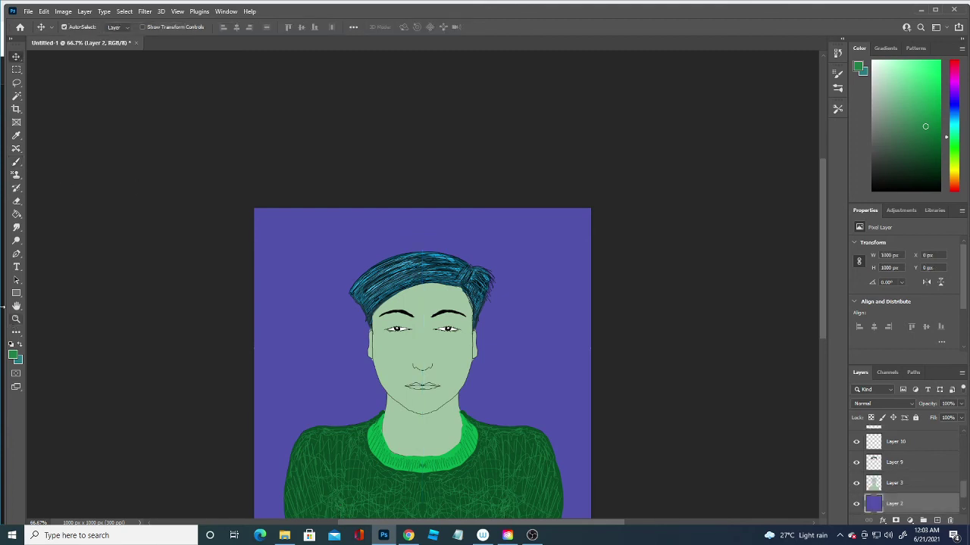
{"action": "left_click", "coordinate": [17, 215]}
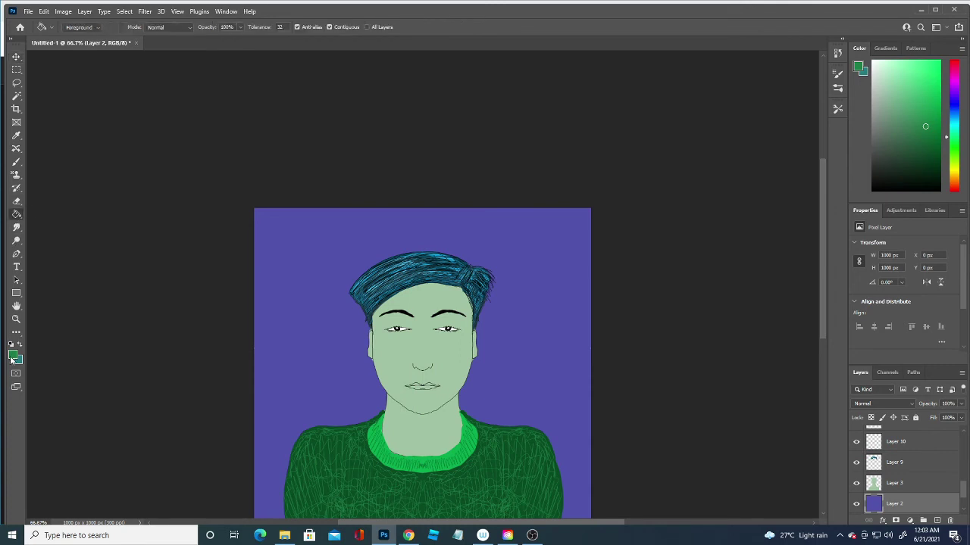
{"action": "left_click", "coordinate": [12, 356]}
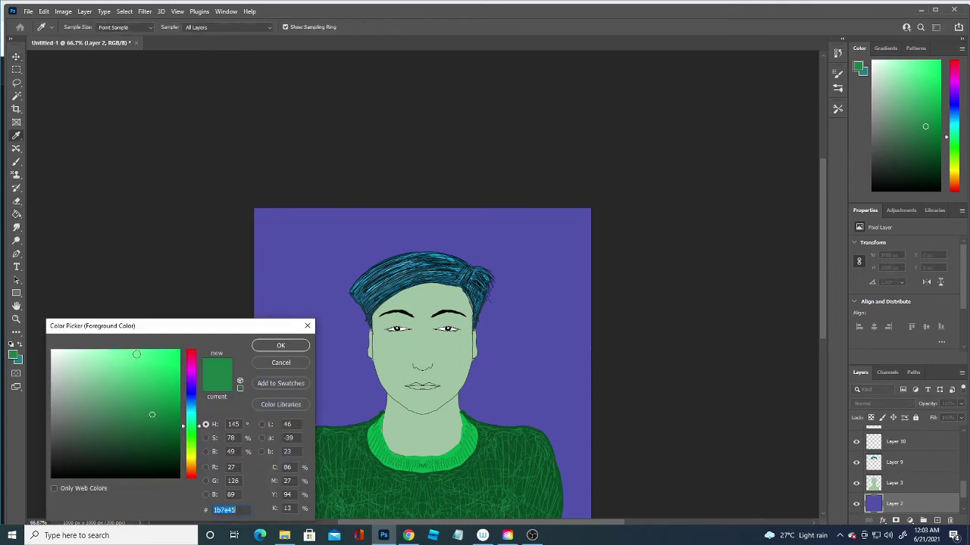
{"action": "left_click", "coordinate": [160, 407]}
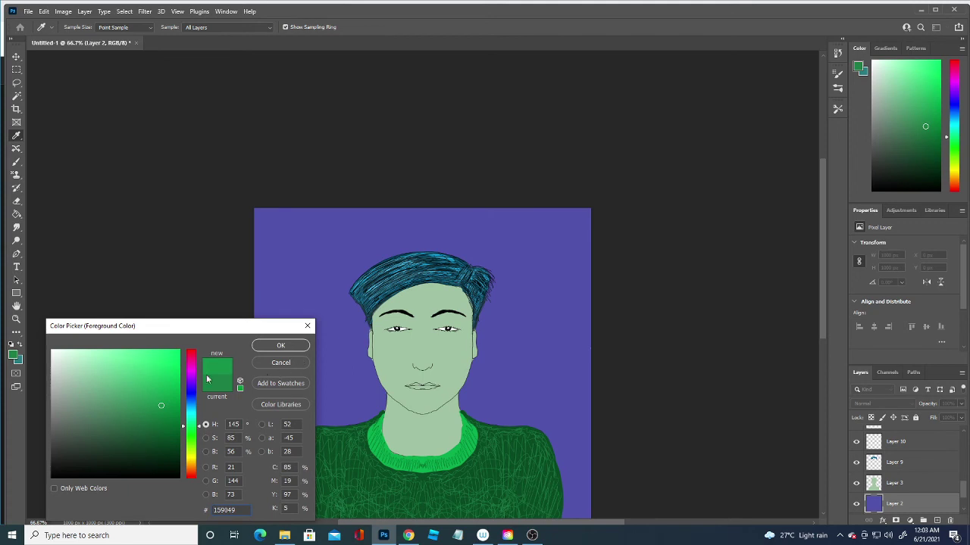
{"action": "left_click", "coordinate": [387, 355]}
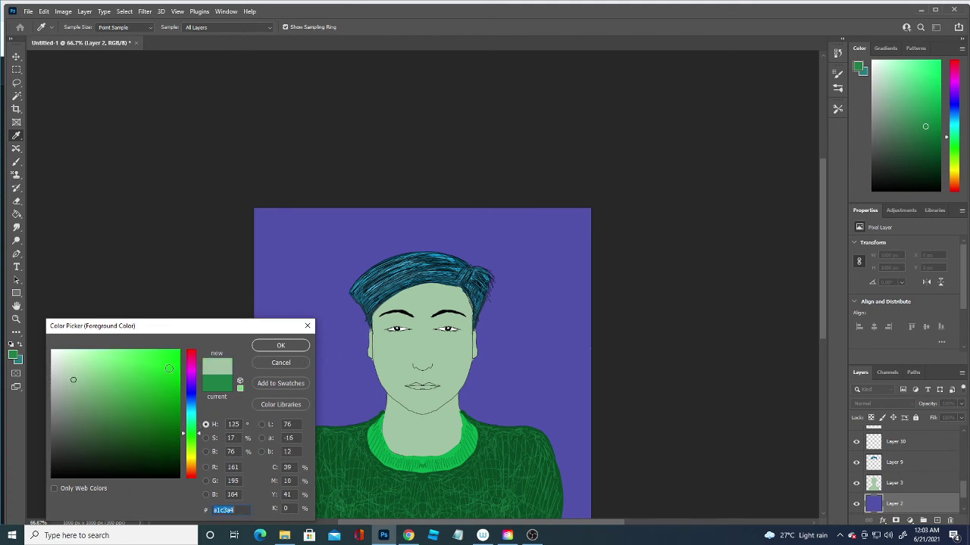
{"action": "left_click", "coordinate": [145, 430]}
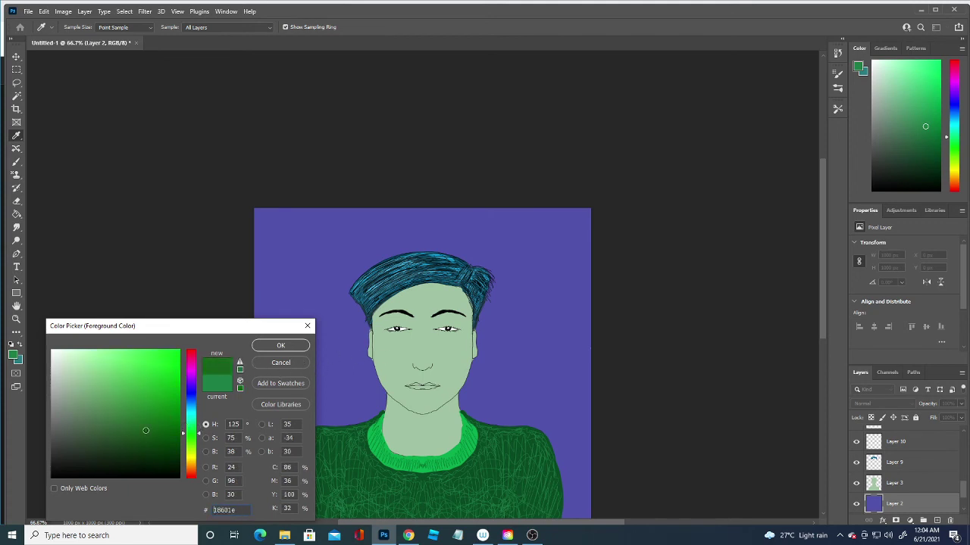
{"action": "left_click_drag", "start_coordinate": [145, 430], "coordinate": [102, 427]}
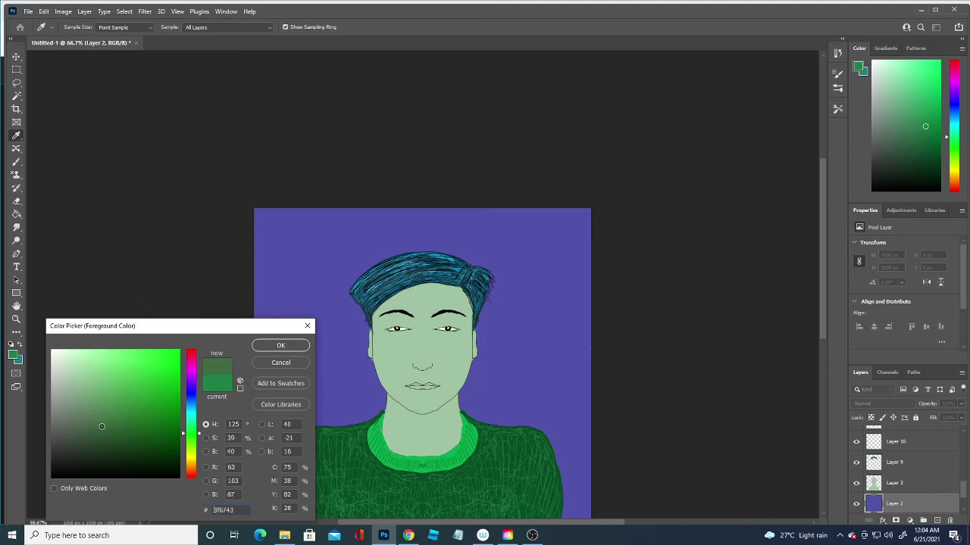
{"action": "left_click", "coordinate": [280, 345]}
Fill the purple background with the dark green using the Paint Bucket.
{"action": "key", "text": "g"}
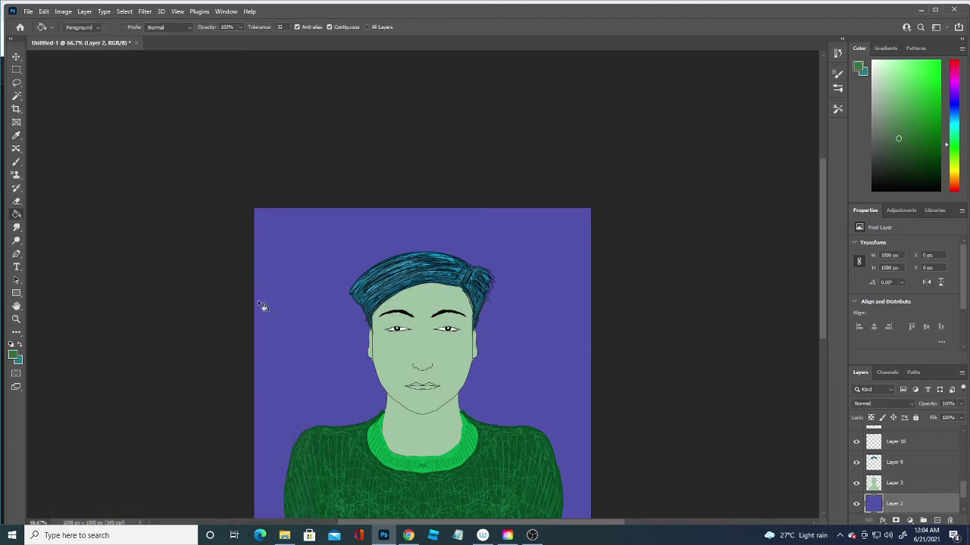
{"action": "left_click", "coordinate": [263, 306]}
{"action": "left_click", "coordinate": [16, 57]}
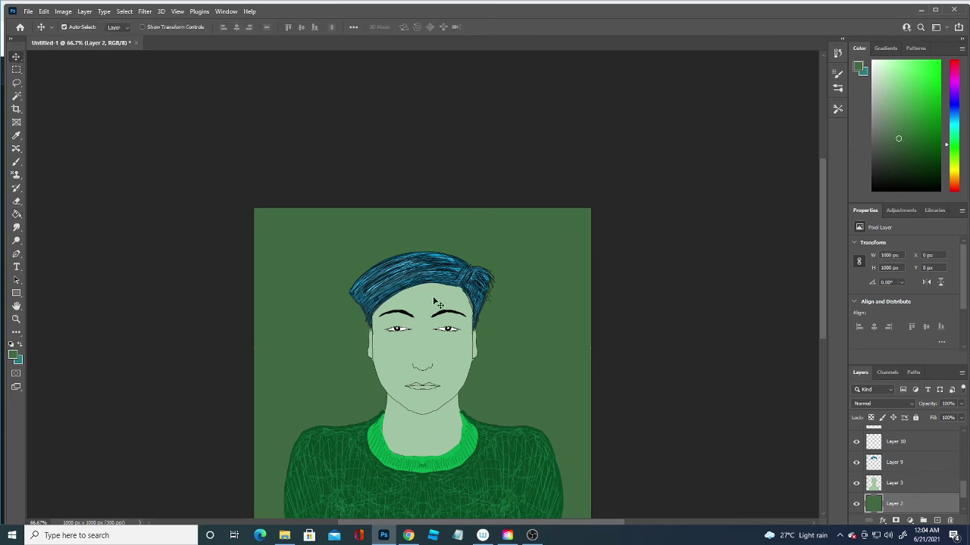
Add a new layer and set up a 48 px brush in a darker shadow green.
{"action": "left_click", "coordinate": [934, 521]}
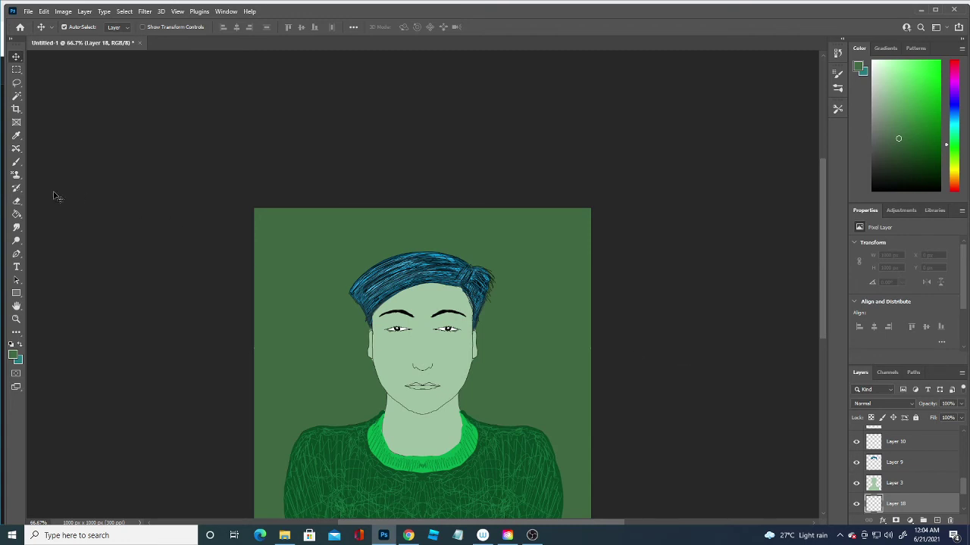
{"action": "left_click", "coordinate": [16, 163]}
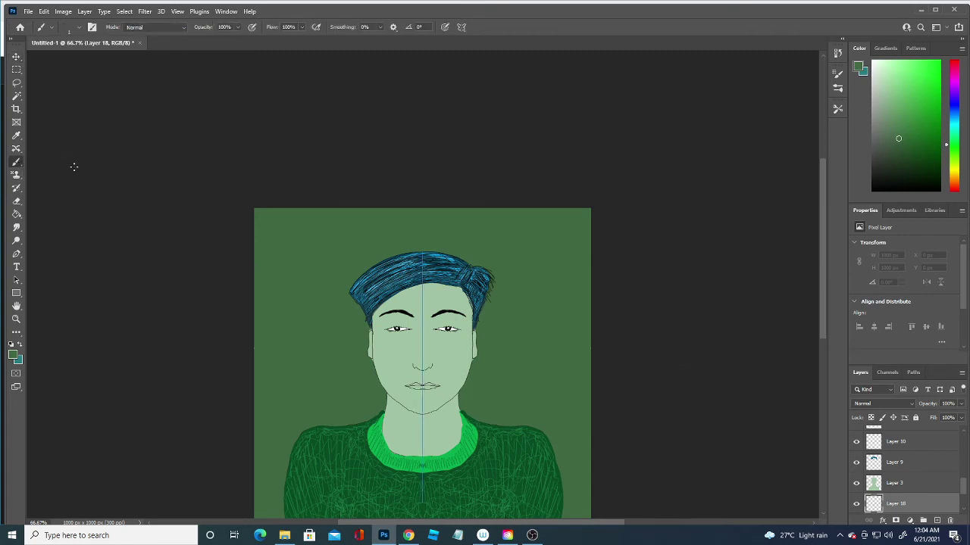
{"action": "left_click", "coordinate": [13, 355]}
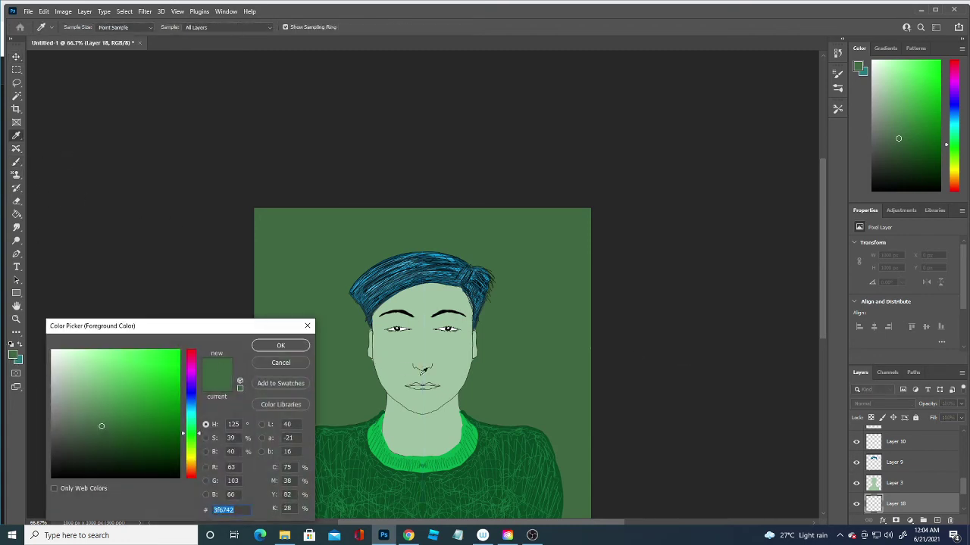
{"action": "left_click", "coordinate": [336, 399]}
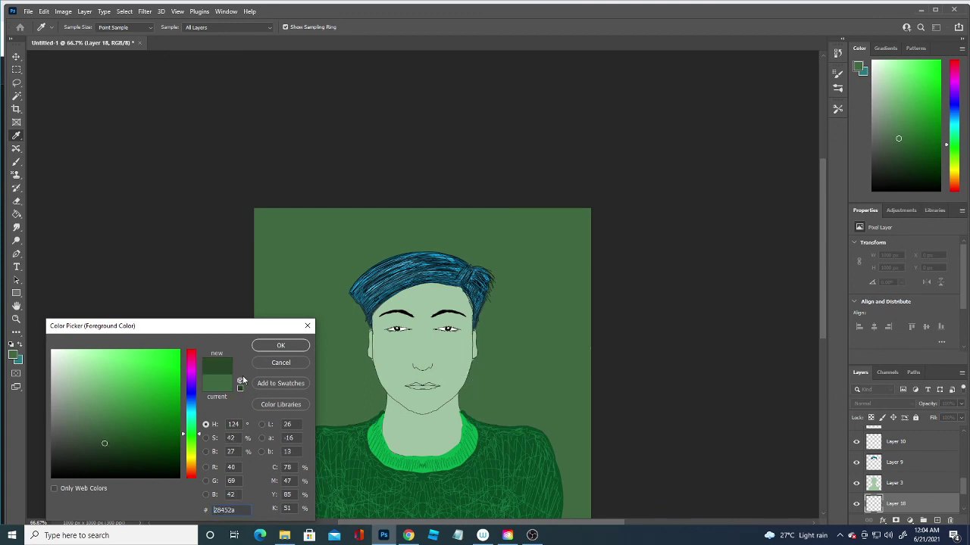
{"action": "left_click", "coordinate": [279, 345]}
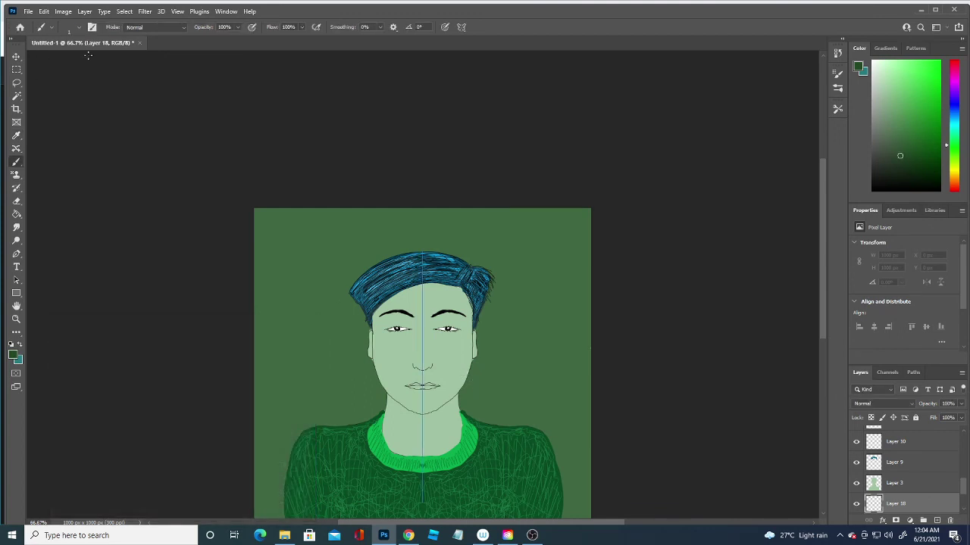
{"action": "left_click", "coordinate": [78, 28]}
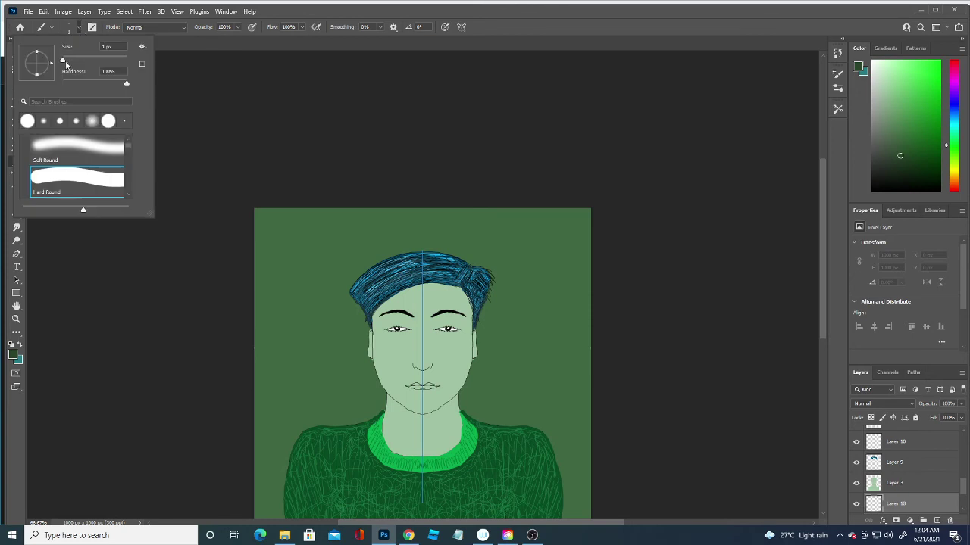
{"action": "left_click_drag", "start_coordinate": [68, 60], "coordinate": [77, 59]}
{"action": "left_click", "coordinate": [569, 127]}
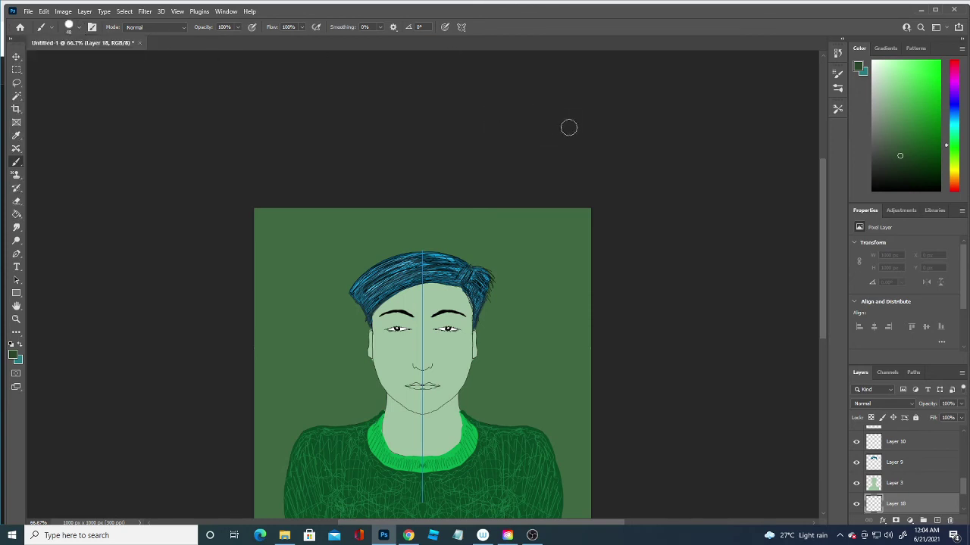
Turn off symmetry and paint the shadow down the figure's right side around the hair.
{"action": "left_click_drag", "start_coordinate": [461, 378], "coordinate": [528, 426]}
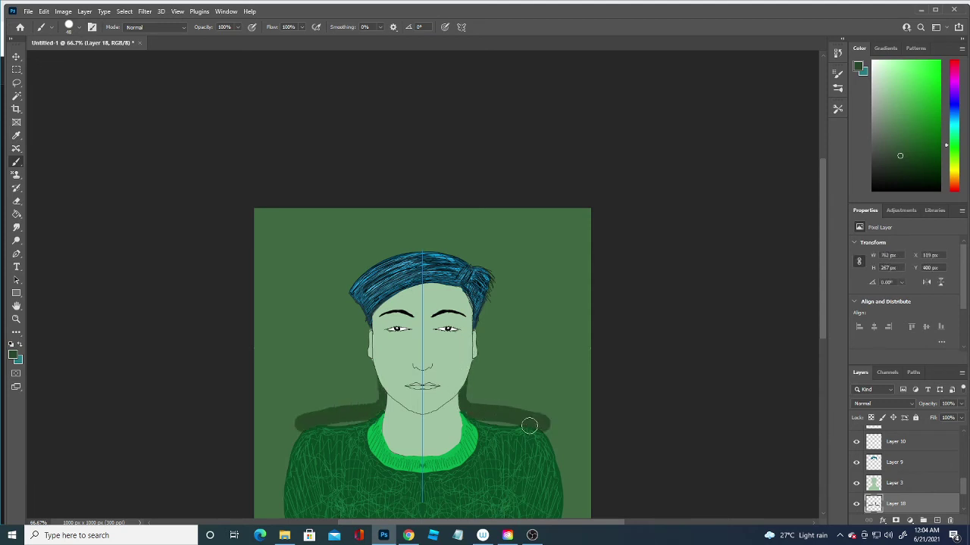
{"action": "key", "text": "ctrl+z"}
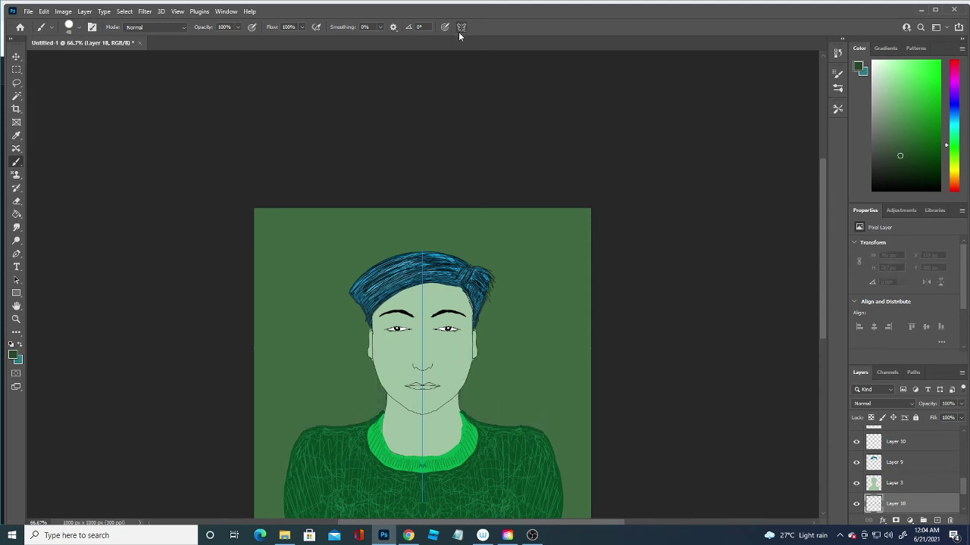
{"action": "left_click", "coordinate": [461, 27]}
{"action": "left_click", "coordinate": [485, 37]}
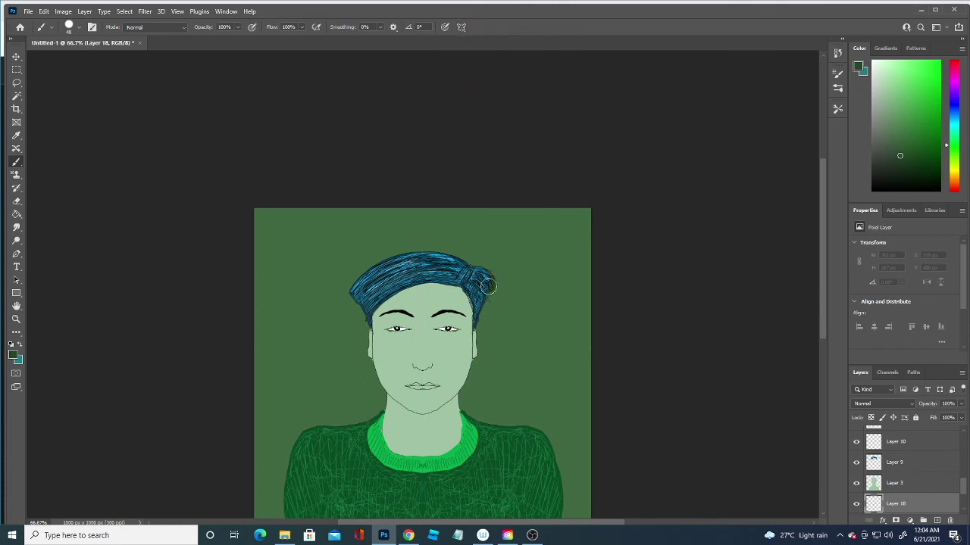
{"action": "left_click_drag", "start_coordinate": [487, 286], "coordinate": [574, 535]}
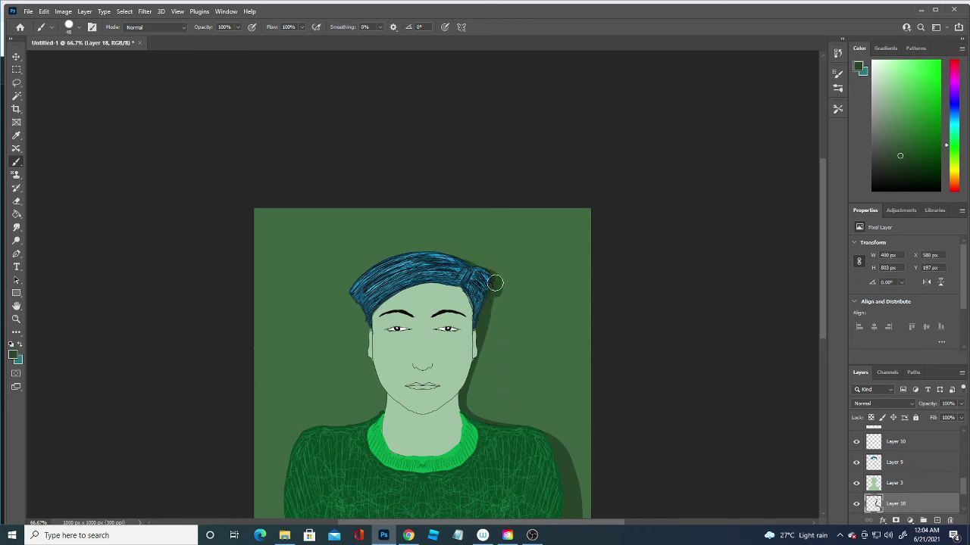
{"action": "left_click_drag", "start_coordinate": [495, 283], "coordinate": [483, 295]}
{"action": "mouse_move", "coordinate": [494, 286]}
{"action": "left_mouse_down"}
{"action": "mouse_move", "coordinate": [482, 361]}
{"action": "mouse_move", "coordinate": [581, 511]}
{"action": "left_mouse_up"}
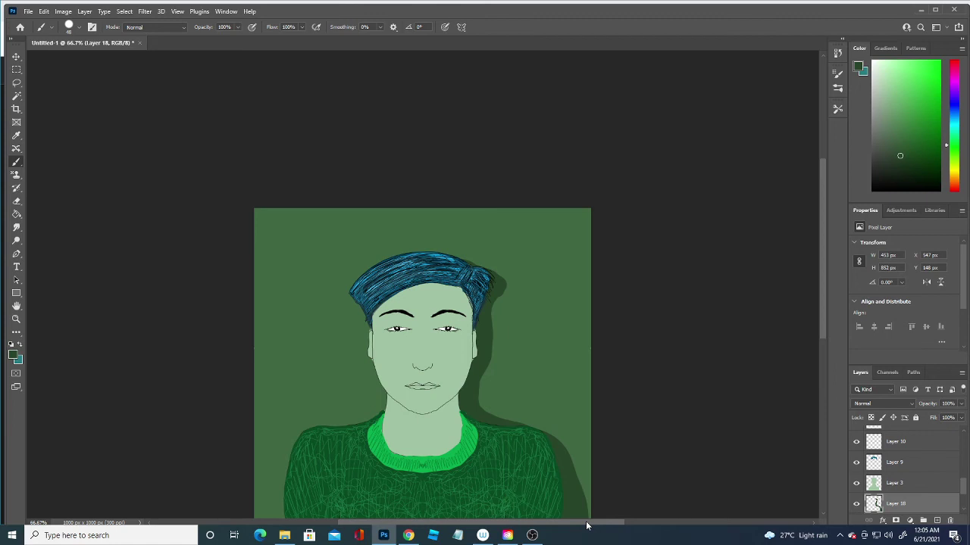
Add a new layer above Layer 17 and paint light grey-green under the right eye.
{"action": "scroll", "coordinate": [946, 490], "scroll_direction": "down", "scroll_amount": 3}
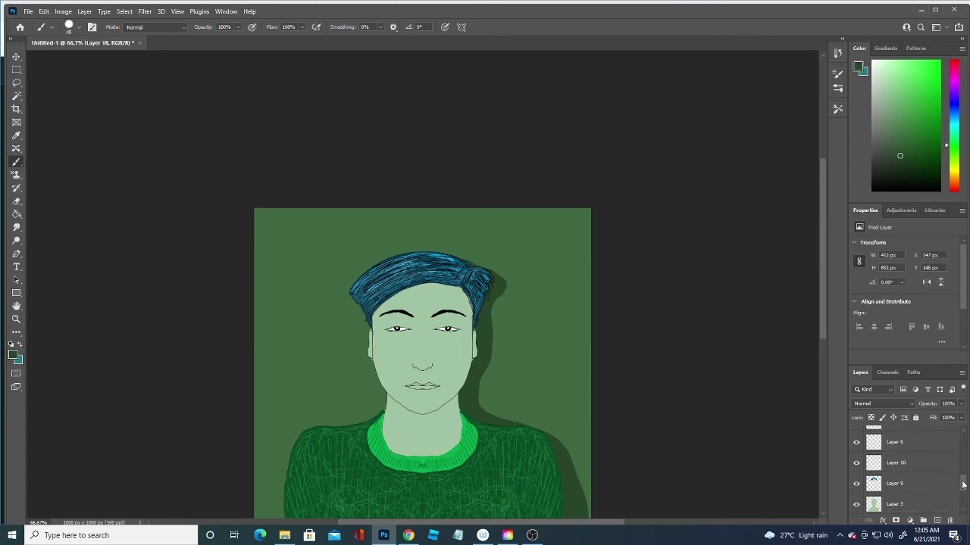
{"action": "left_click", "coordinate": [928, 438]}
{"action": "left_click", "coordinate": [937, 521]}
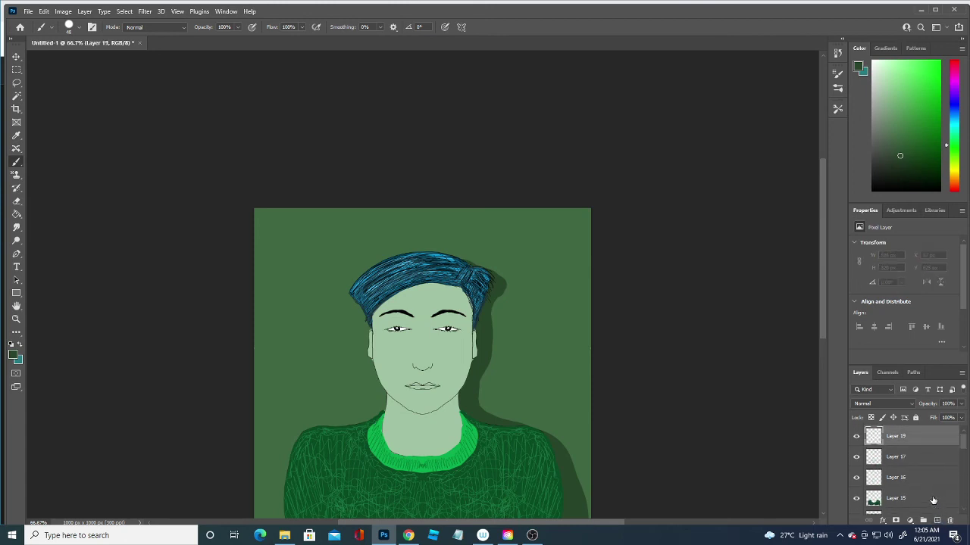
{"action": "left_click", "coordinate": [13, 355]}
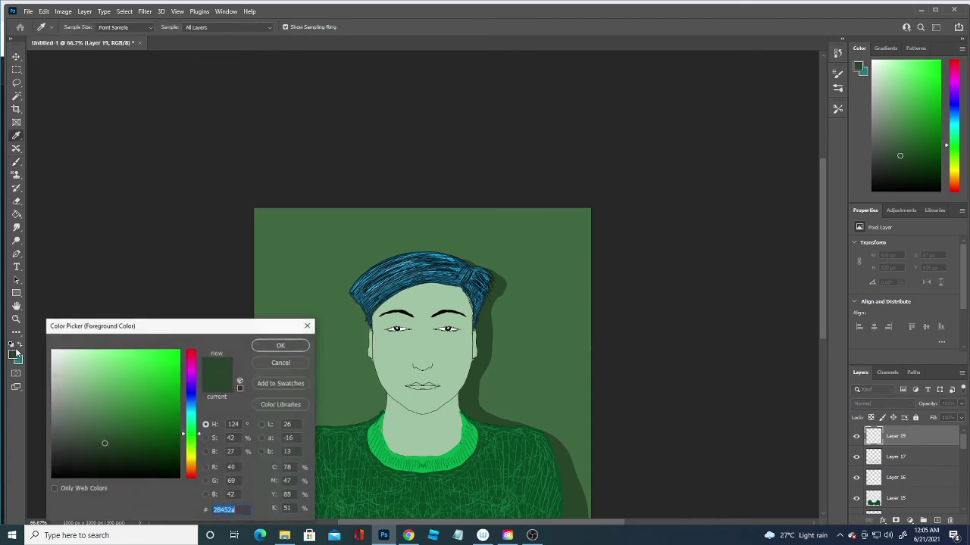
{"action": "left_click", "coordinate": [80, 390]}
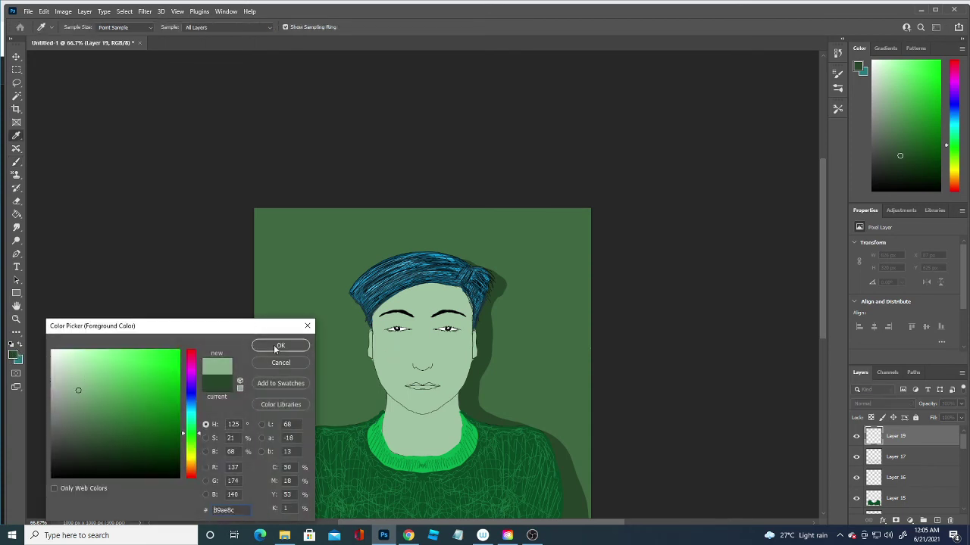
{"action": "left_click", "coordinate": [278, 347]}
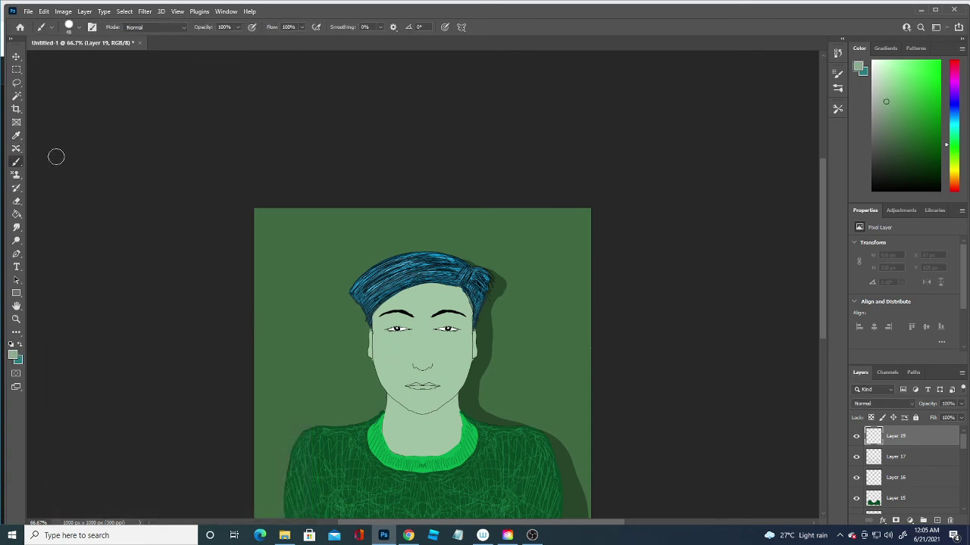
{"action": "mouse_move", "coordinate": [438, 346]}
{"action": "left_mouse_down"}
{"action": "mouse_move", "coordinate": [455, 333]}
{"action": "mouse_move", "coordinate": [460, 361]}
{"action": "mouse_move", "coordinate": [433, 401]}
{"action": "left_mouse_up"}
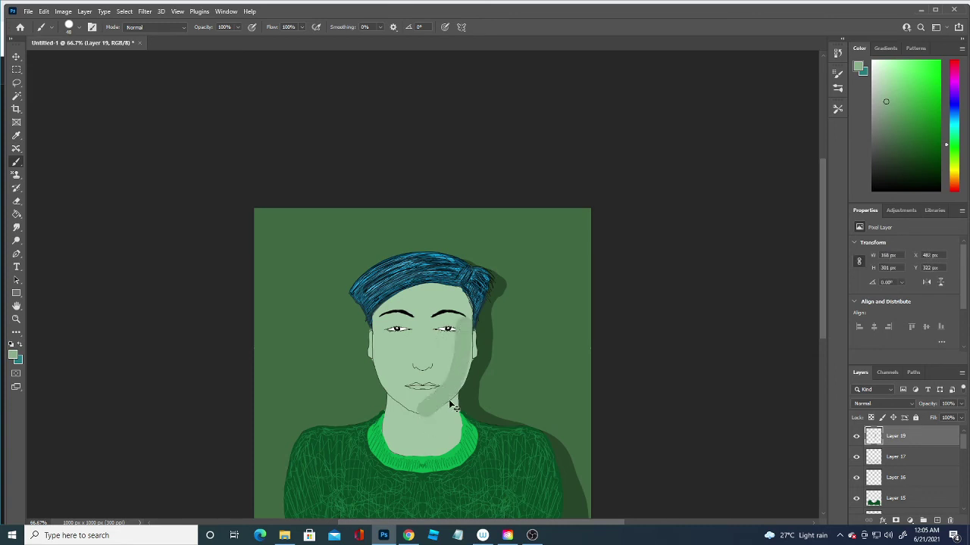
Undo the broad shading and repaint finer jaw and nose shading with a 12 px brush.
{"action": "key", "text": "ctrl+z"}
{"action": "left_click", "coordinate": [78, 28]}
{"action": "left_click_drag", "start_coordinate": [77, 60], "coordinate": [66, 59]}
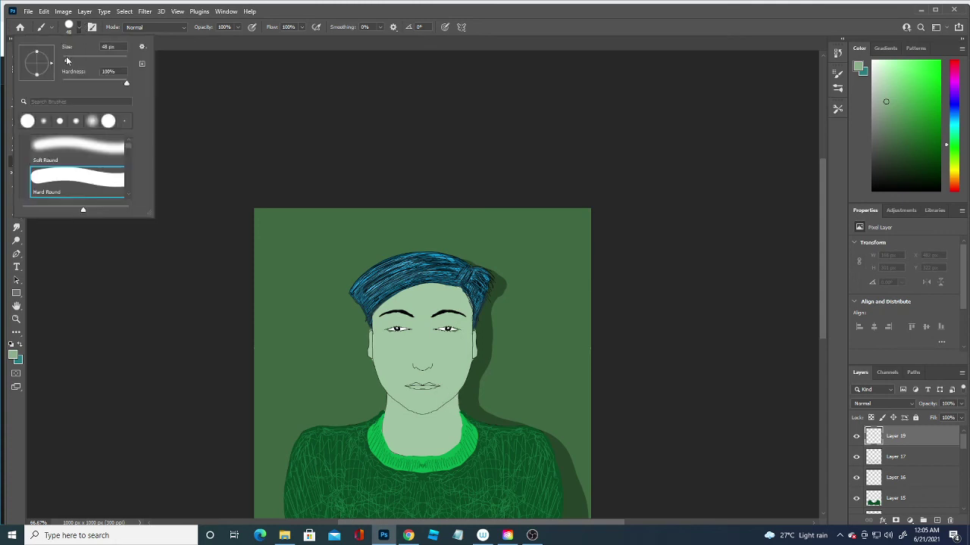
{"action": "left_click", "coordinate": [428, 409]}
{"action": "left_click_drag", "start_coordinate": [429, 410], "coordinate": [469, 340]}
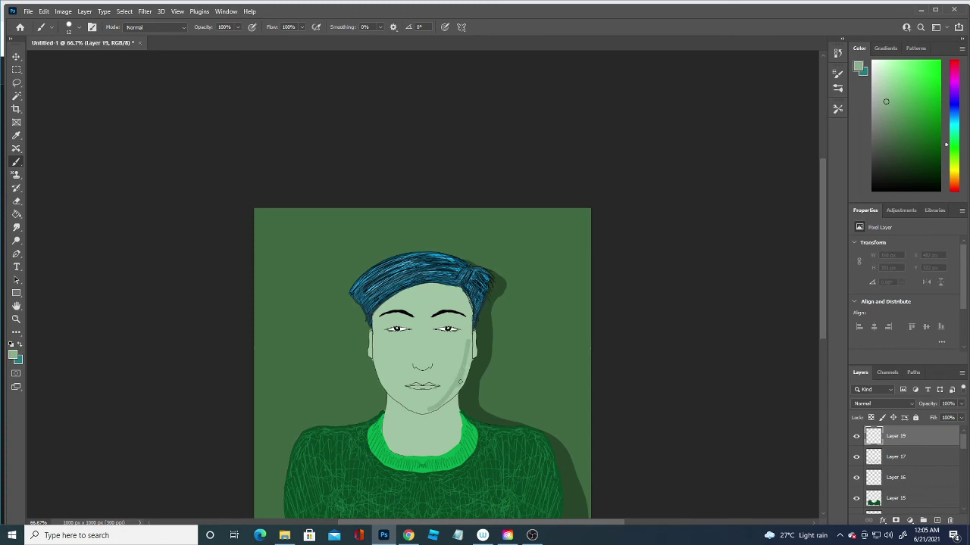
{"action": "left_click_drag", "start_coordinate": [453, 394], "coordinate": [466, 364]}
{"action": "left_click_drag", "start_coordinate": [447, 400], "coordinate": [455, 383]}
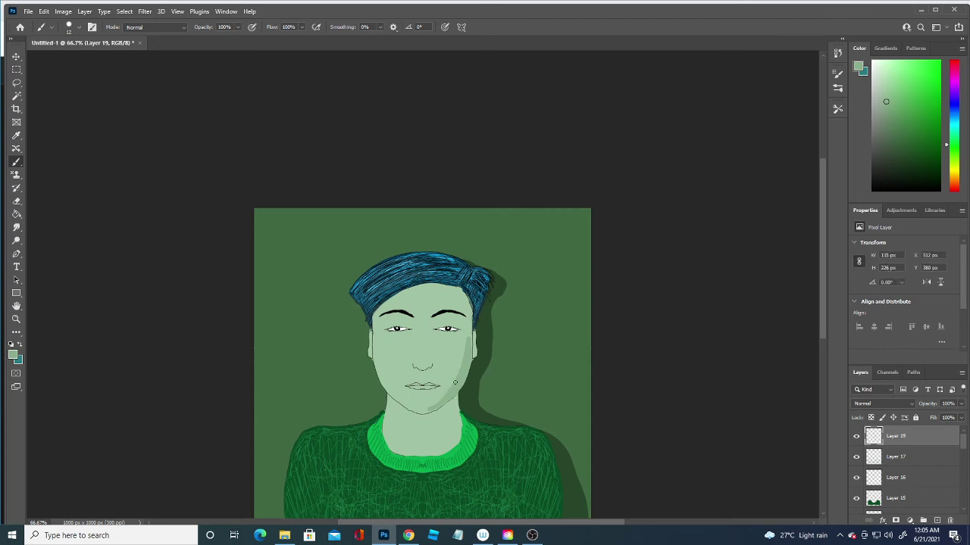
{"action": "key", "text": "ctrl+z"}
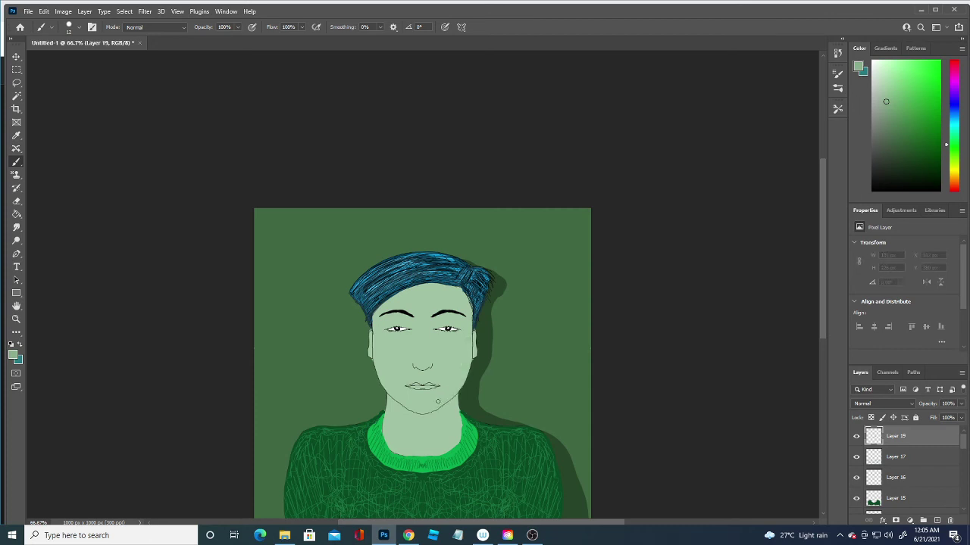
{"action": "left_click", "coordinate": [406, 319]}
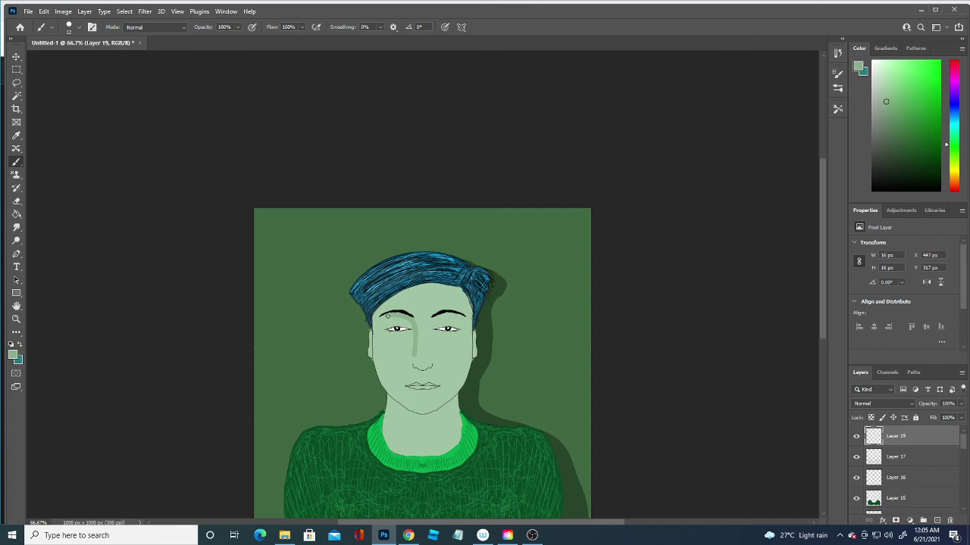
Paint dark shadows at the nostrils, right cheek, both jawlines and along the chin.
{"action": "left_click", "coordinate": [380, 318]}
{"action": "left_click_drag", "start_coordinate": [416, 357], "coordinate": [426, 368]}
{"action": "key", "text": "ctrl+z"}
{"action": "left_click_drag", "start_coordinate": [434, 415], "coordinate": [454, 400]}
{"action": "mouse_move", "coordinate": [392, 402]}
{"action": "left_mouse_down"}
{"action": "mouse_move", "coordinate": [413, 416]}
{"action": "mouse_move", "coordinate": [442, 407]}
{"action": "left_mouse_up"}
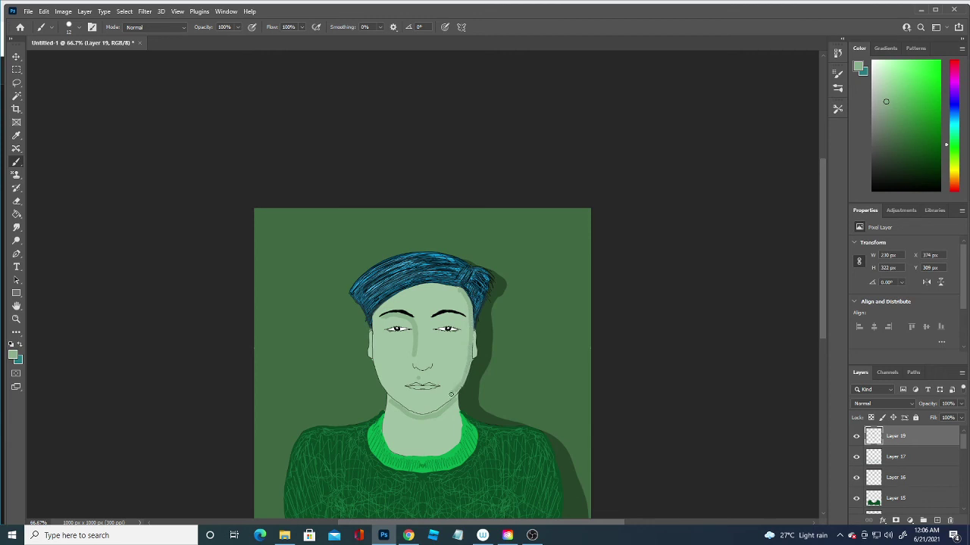
{"action": "left_click_drag", "start_coordinate": [457, 387], "coordinate": [448, 390]}
{"action": "left_click_drag", "start_coordinate": [380, 369], "coordinate": [407, 405]}
{"action": "mouse_move", "coordinate": [406, 404]}
{"action": "left_mouse_down"}
{"action": "mouse_move", "coordinate": [427, 411]}
{"action": "mouse_move", "coordinate": [455, 381]}
{"action": "left_mouse_up"}
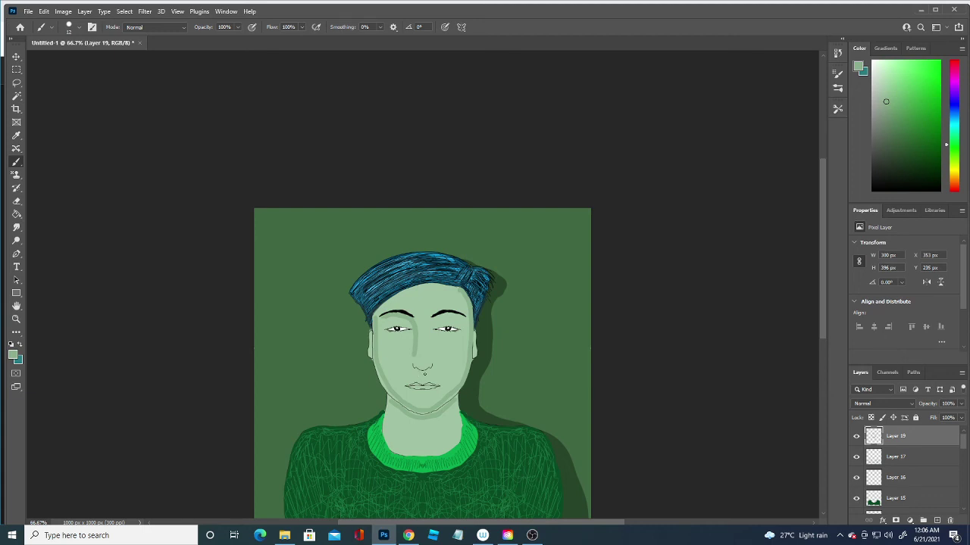
Add a small dark mark above the lips and shade the neck above the collar.
{"action": "left_click_drag", "start_coordinate": [423, 379], "coordinate": [420, 376]}
{"action": "mouse_move", "coordinate": [416, 454]}
{"action": "left_mouse_down"}
{"action": "mouse_move", "coordinate": [450, 448]}
{"action": "mouse_move", "coordinate": [460, 419]}
{"action": "mouse_move", "coordinate": [457, 443]}
{"action": "left_mouse_up"}
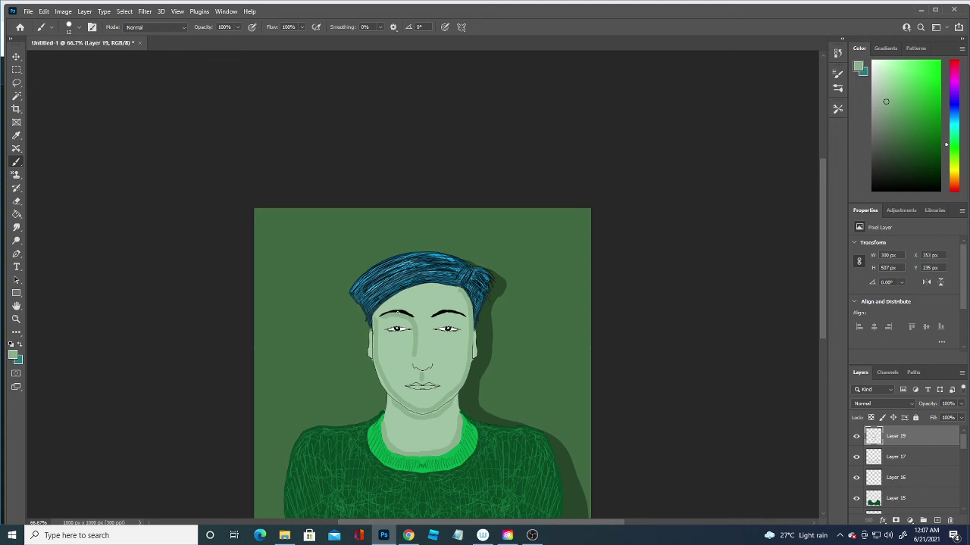
Set the foreground colour to white and the brush size to 1 px.
{"action": "left_click", "coordinate": [12, 356]}
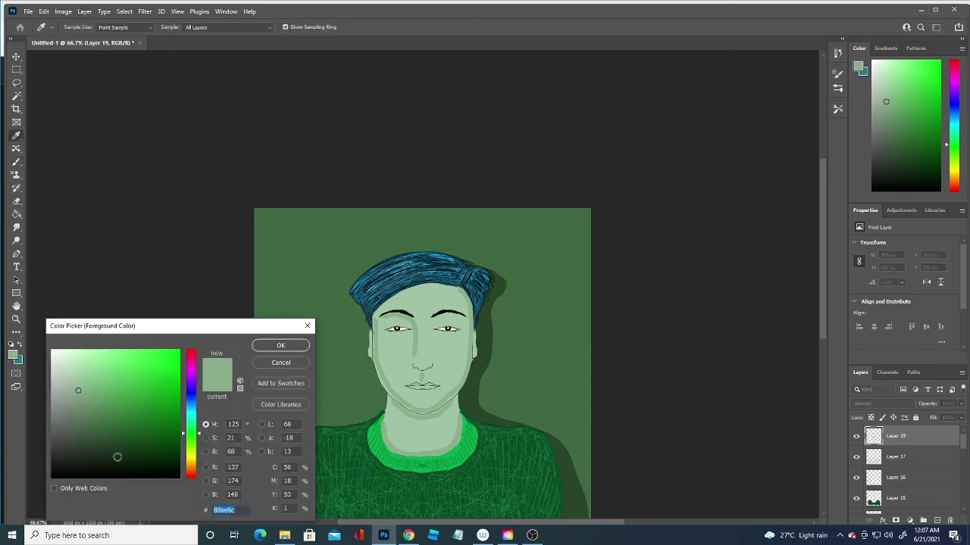
{"action": "left_click", "coordinate": [53, 351]}
{"action": "left_click", "coordinate": [280, 345]}
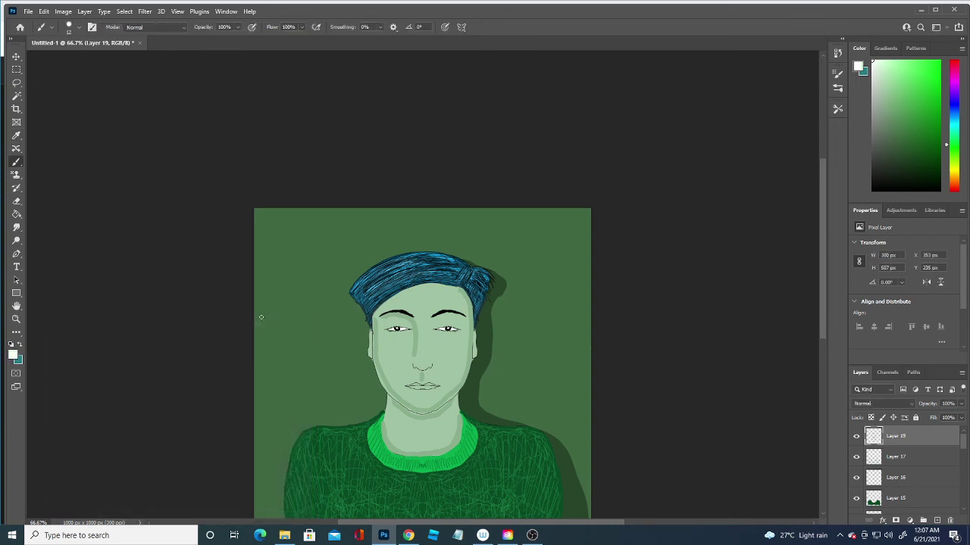
{"action": "left_click", "coordinate": [72, 29]}
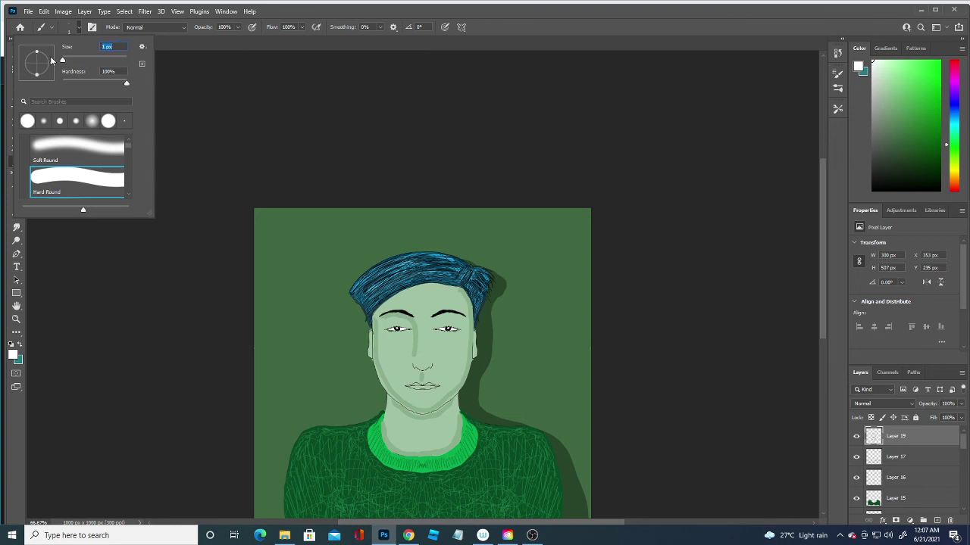
Add a new empty Layer 20 directly above Layer 2.
{"action": "left_click_drag", "start_coordinate": [963, 451], "coordinate": [963, 501]}
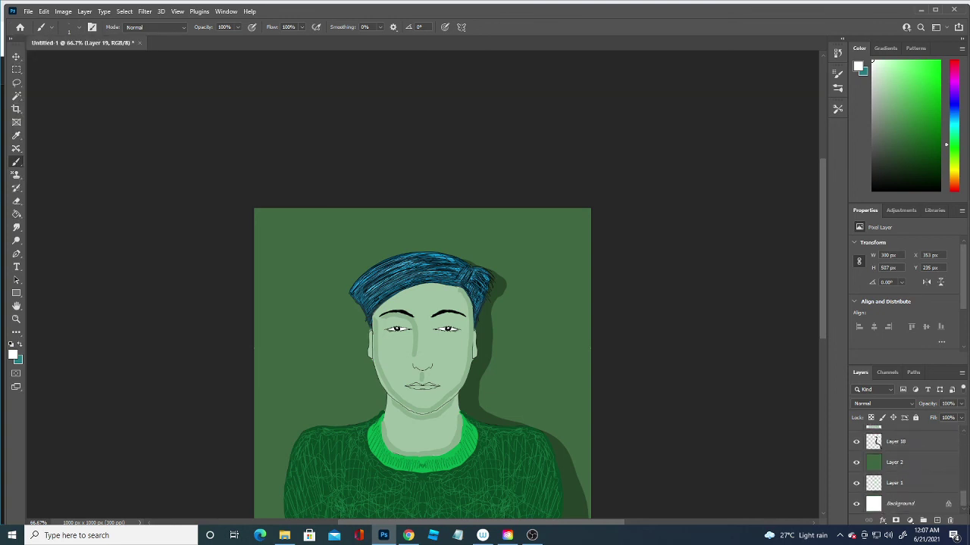
{"action": "left_click", "coordinate": [897, 462]}
{"action": "left_click", "coordinate": [937, 521]}
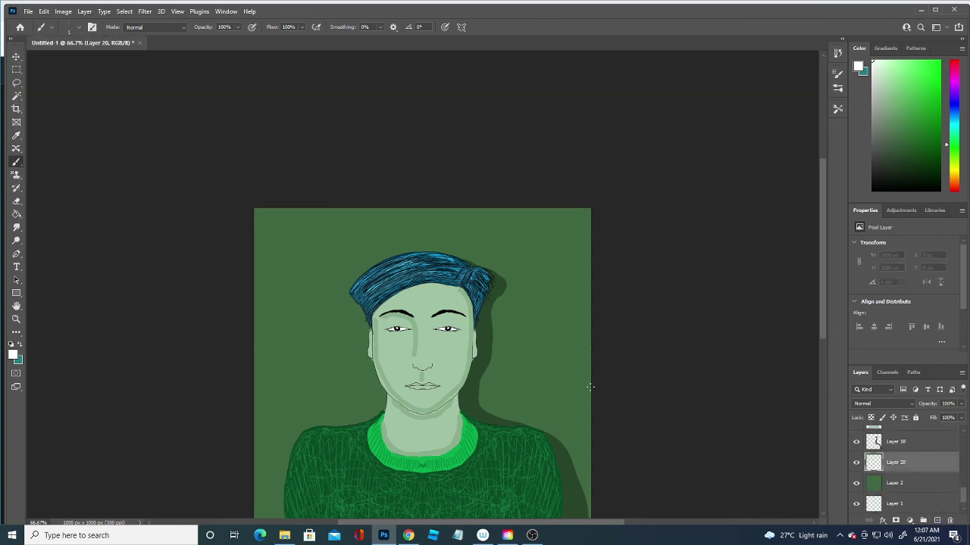
Draw thin white squiggles to the right of the head and along the top.
{"action": "left_click_drag", "start_coordinate": [524, 358], "coordinate": [558, 303]}
{"action": "mouse_move", "coordinate": [502, 235]}
{"action": "left_mouse_down"}
{"action": "mouse_move", "coordinate": [534, 261]}
{"action": "mouse_move", "coordinate": [534, 303]}
{"action": "left_mouse_up"}
{"action": "left_click_drag", "start_coordinate": [544, 342], "coordinate": [553, 366]}
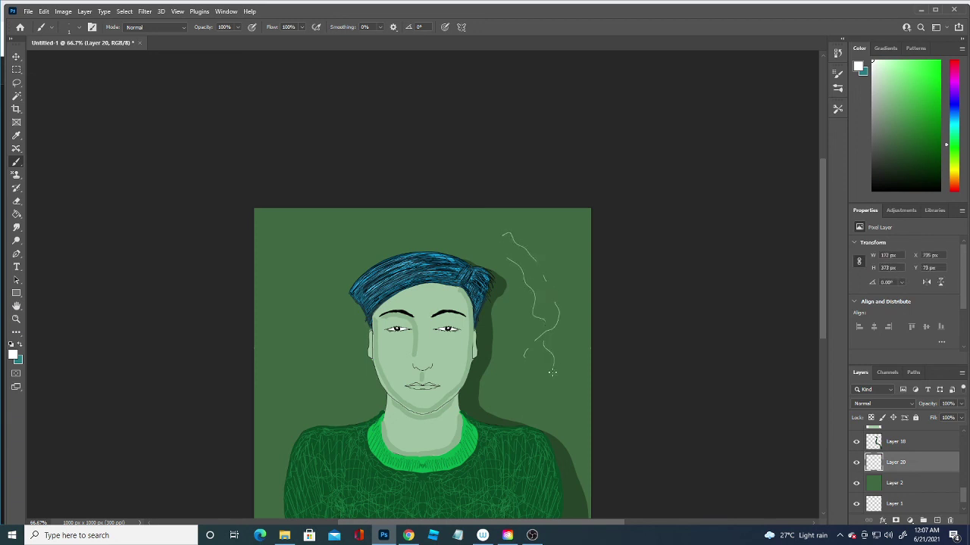
{"action": "left_click_drag", "start_coordinate": [565, 402], "coordinate": [589, 422]}
{"action": "left_click_drag", "start_coordinate": [531, 371], "coordinate": [540, 394]}
{"action": "left_click_drag", "start_coordinate": [522, 353], "coordinate": [527, 374]}
{"action": "left_click_drag", "start_coordinate": [571, 341], "coordinate": [554, 369]}
{"action": "left_click_drag", "start_coordinate": [572, 268], "coordinate": [580, 285]}
{"action": "left_click_drag", "start_coordinate": [540, 222], "coordinate": [559, 227]}
{"action": "mouse_move", "coordinate": [458, 225]}
{"action": "left_mouse_down"}
{"action": "mouse_move", "coordinate": [444, 236]}
{"action": "mouse_move", "coordinate": [454, 209]}
{"action": "left_mouse_up"}
{"action": "mouse_move", "coordinate": [488, 212]}
{"action": "left_mouse_down"}
{"action": "mouse_move", "coordinate": [543, 215]}
{"action": "mouse_move", "coordinate": [588, 252]}
{"action": "left_mouse_up"}
{"action": "left_click_drag", "start_coordinate": [476, 253], "coordinate": [430, 234]}
{"action": "left_click_drag", "start_coordinate": [420, 230], "coordinate": [401, 228]}
Draw thin white squiggles down the left side of the background.
{"action": "left_click_drag", "start_coordinate": [317, 283], "coordinate": [307, 313]}
{"action": "left_click_drag", "start_coordinate": [306, 330], "coordinate": [310, 341]}
{"action": "left_click_drag", "start_coordinate": [309, 407], "coordinate": [286, 413]}
{"action": "left_click_drag", "start_coordinate": [319, 379], "coordinate": [345, 356]}
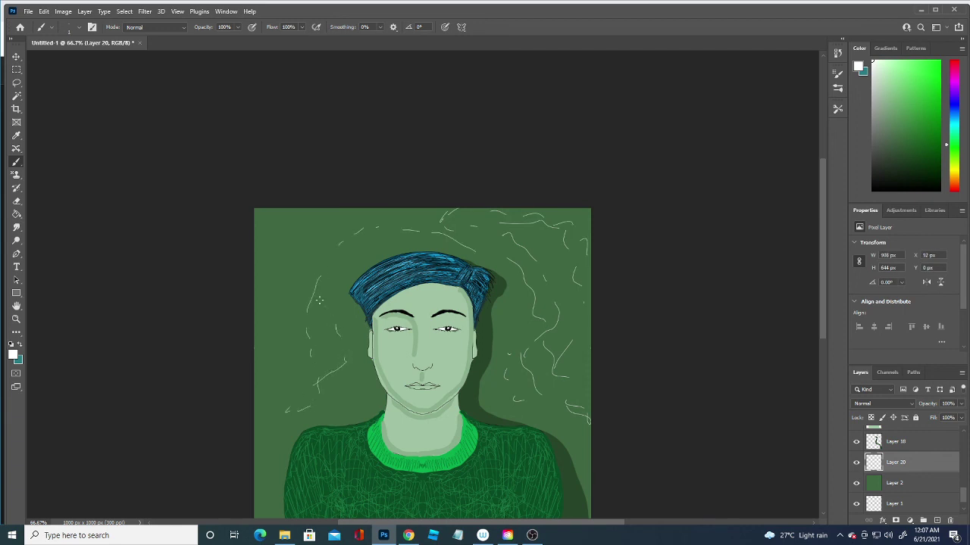
{"action": "left_click_drag", "start_coordinate": [297, 261], "coordinate": [309, 279]}
{"action": "left_click_drag", "start_coordinate": [293, 212], "coordinate": [295, 229]}
{"action": "left_click_drag", "start_coordinate": [283, 279], "coordinate": [281, 287]}
{"action": "left_click_drag", "start_coordinate": [278, 309], "coordinate": [276, 318]}
{"action": "left_click_drag", "start_coordinate": [288, 345], "coordinate": [294, 371]}
{"action": "scroll", "coordinate": [280, 477], "scroll_direction": "left", "scroll_amount": 5}
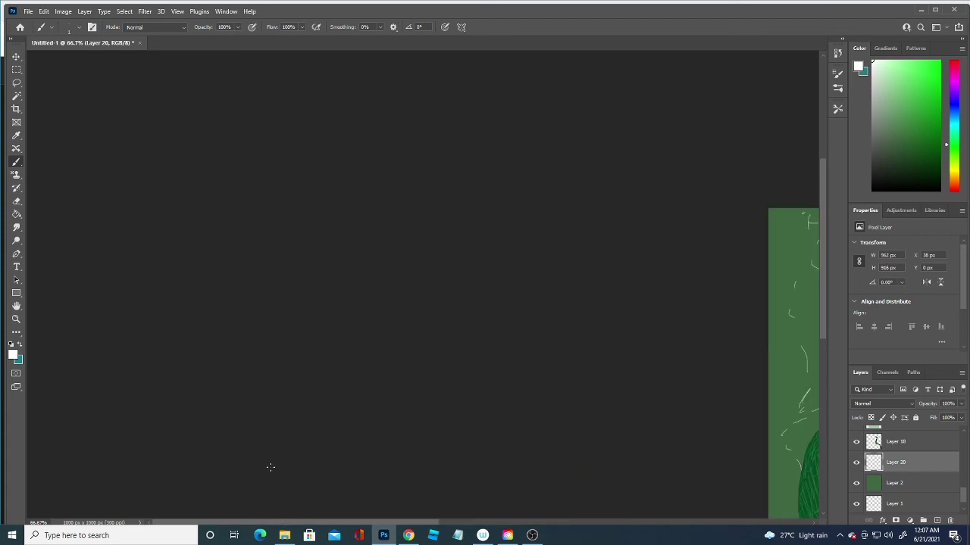
{"action": "left_click_drag", "start_coordinate": [309, 524], "coordinate": [479, 536]}
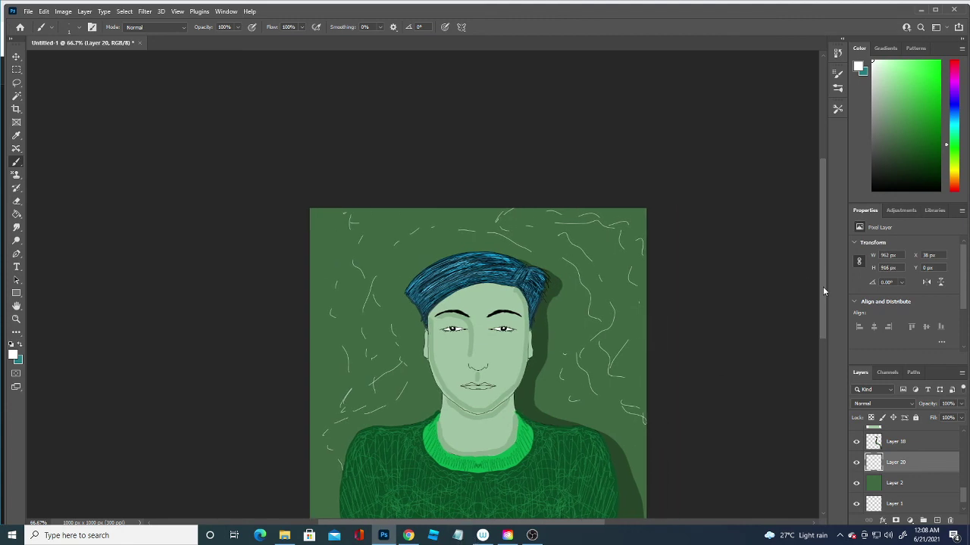
{"action": "left_click_drag", "start_coordinate": [824, 290], "coordinate": [823, 320]}
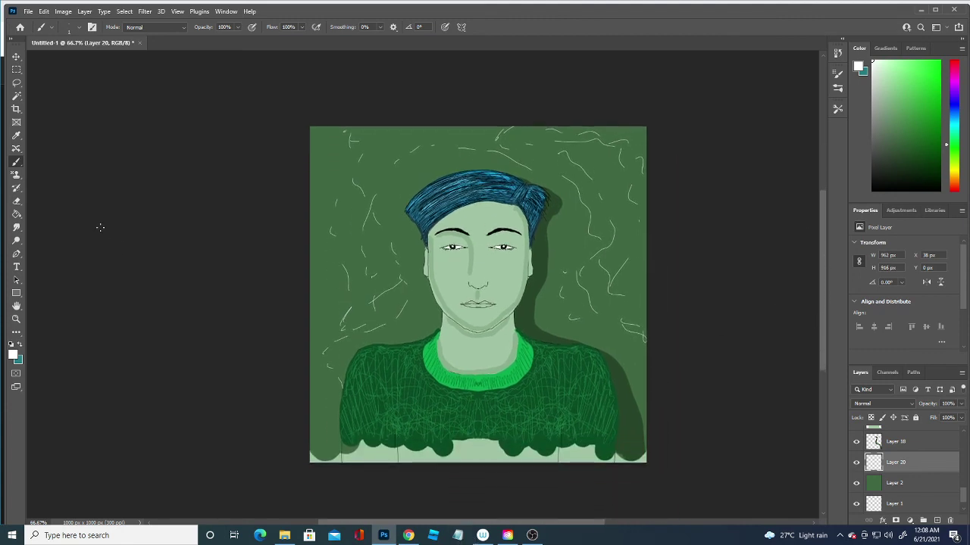
Undo an accidental background shift and crop the canvas bottom to 1000 × 904 px.
{"action": "left_click", "coordinate": [16, 57]}
{"action": "left_click_drag", "start_coordinate": [632, 316], "coordinate": [602, 329]}
{"action": "key", "text": "ctrl+z"}
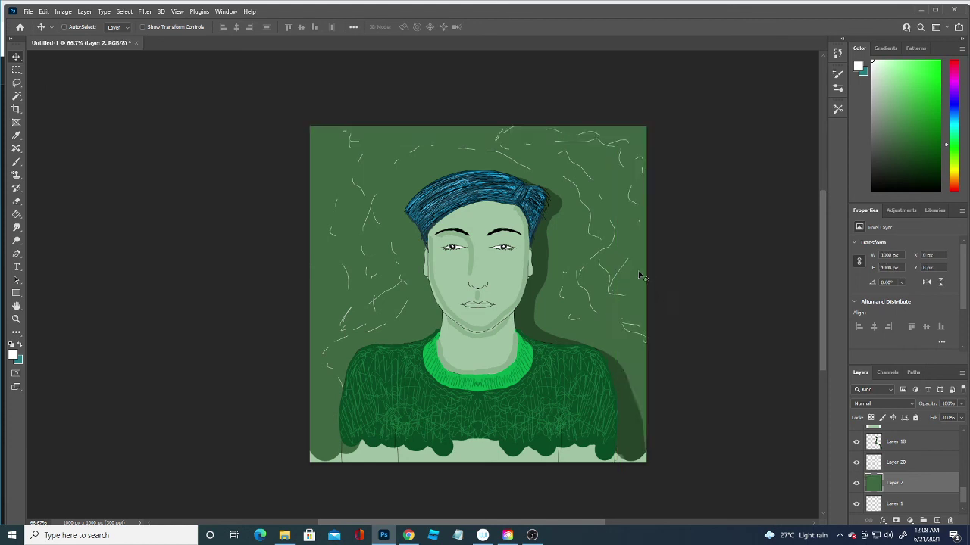
{"action": "left_click", "coordinate": [16, 109]}
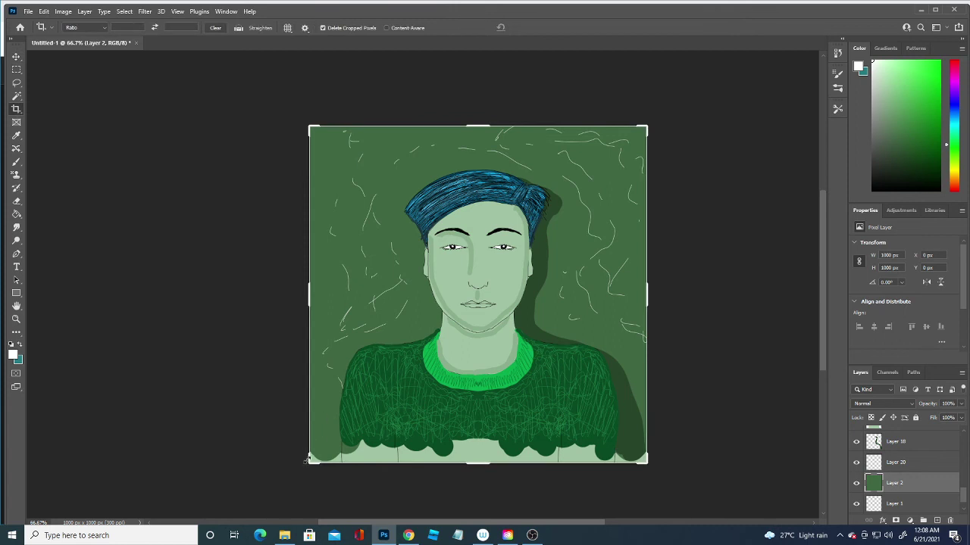
{"action": "left_click_drag", "start_coordinate": [308, 462], "coordinate": [308, 436]}
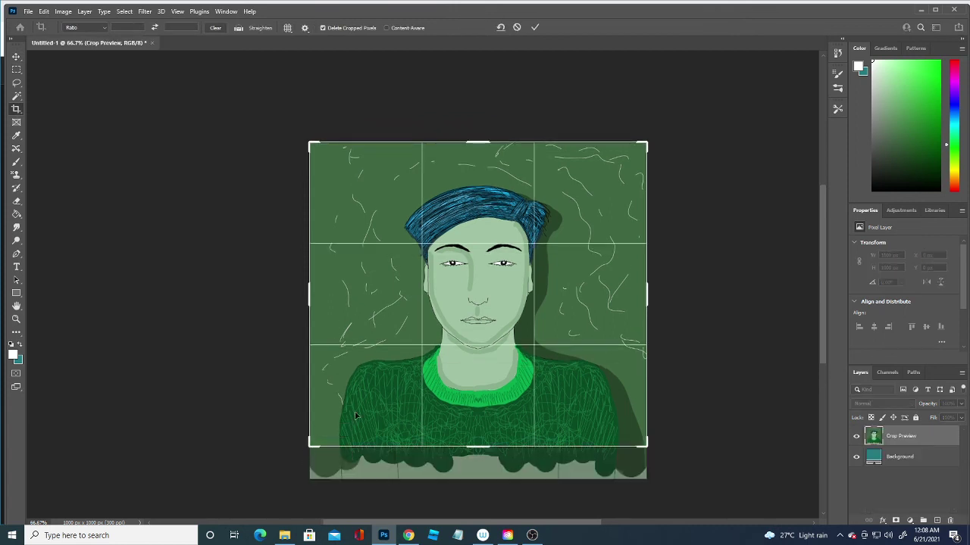
{"action": "key", "text": "Return"}
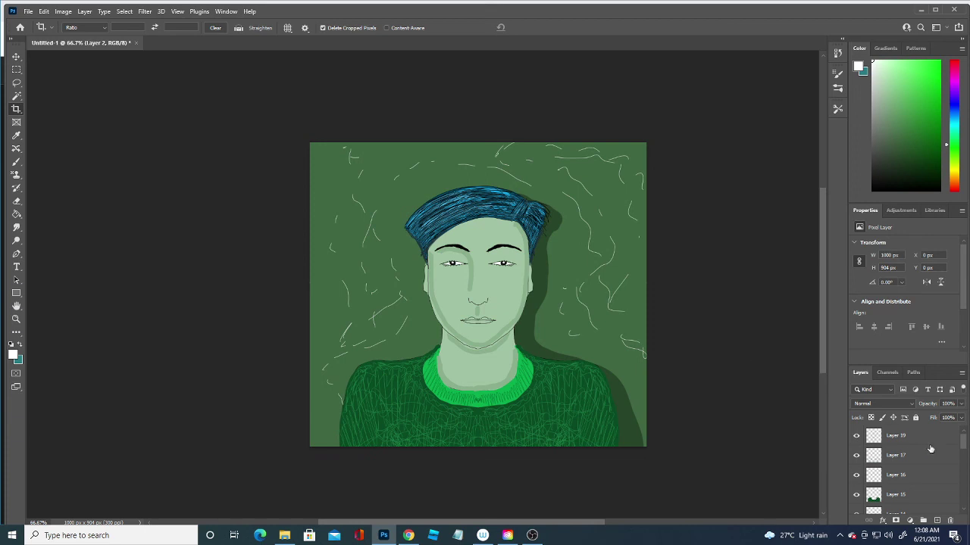
Toggle Layer 19 and Layer 20 visibility to compare, leaving Layer 20 selected.
{"action": "left_click_drag", "start_coordinate": [966, 446], "coordinate": [966, 445]}
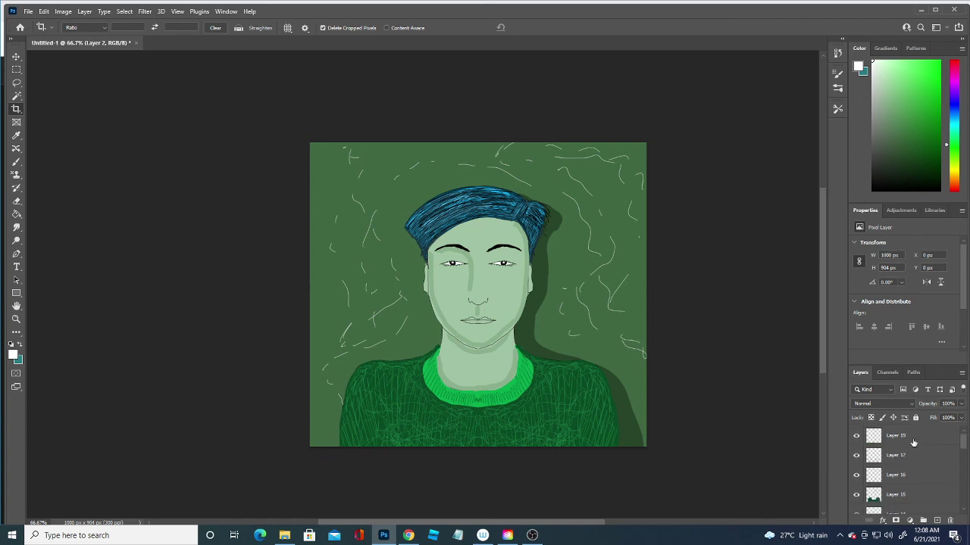
{"action": "left_click", "coordinate": [855, 437]}
{"action": "left_click", "coordinate": [855, 437]}
{"action": "left_click_drag", "start_coordinate": [963, 443], "coordinate": [959, 503]}
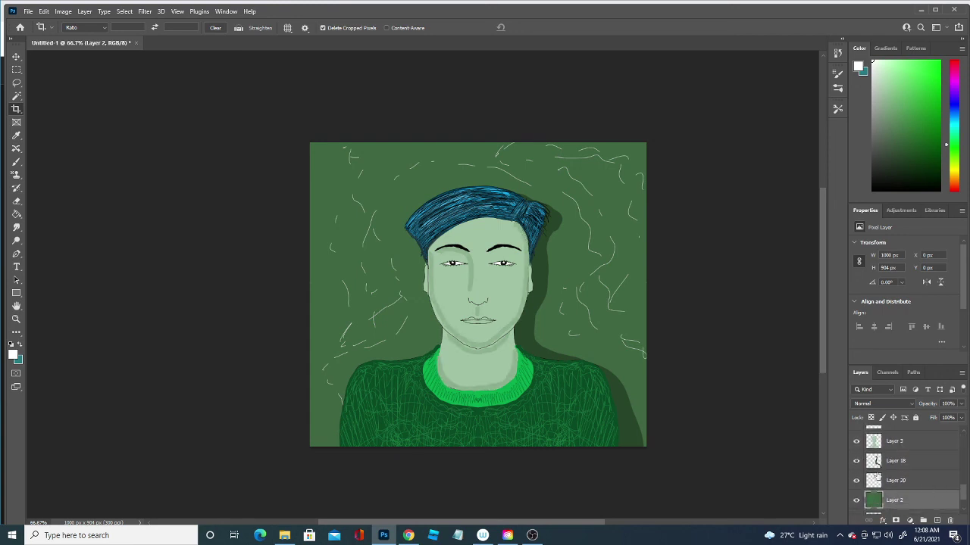
{"action": "left_click", "coordinate": [857, 480]}
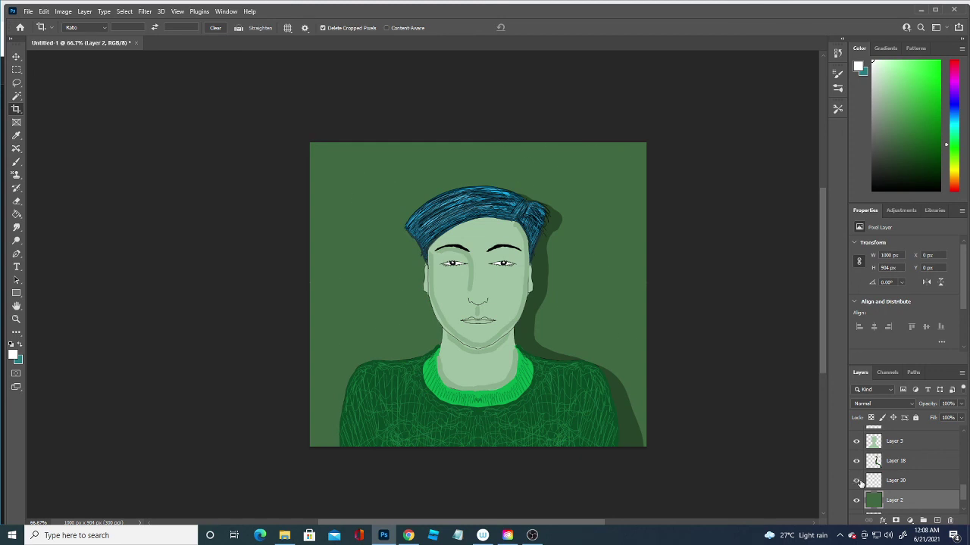
{"action": "left_click", "coordinate": [857, 481]}
{"action": "left_click", "coordinate": [857, 482]}
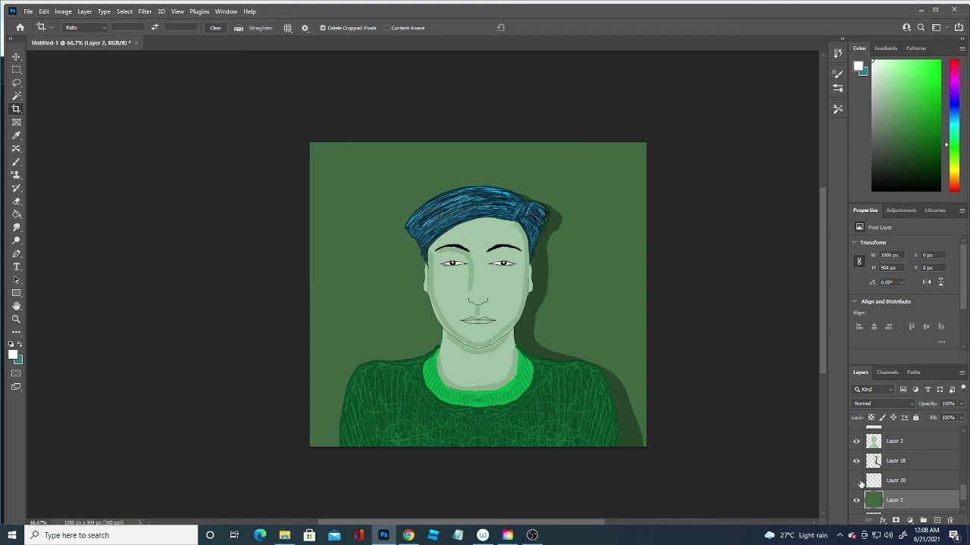
{"action": "left_click", "coordinate": [905, 480]}
{"action": "left_click", "coordinate": [857, 481]}
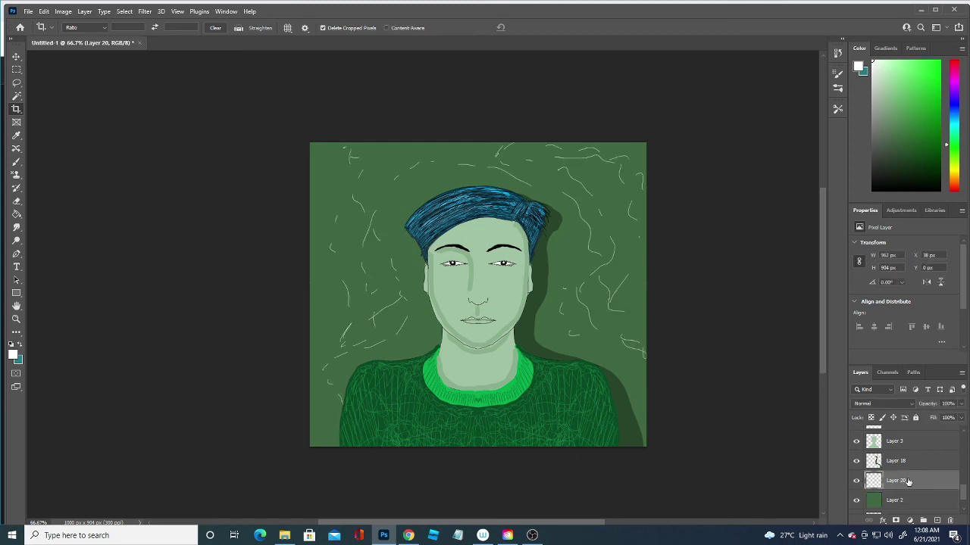
Give Layer 20 a Multiply drop shadow at 43% opacity and 29 px distance.
{"action": "right_click", "coordinate": [908, 480]}
{"action": "left_click", "coordinate": [855, 67]}
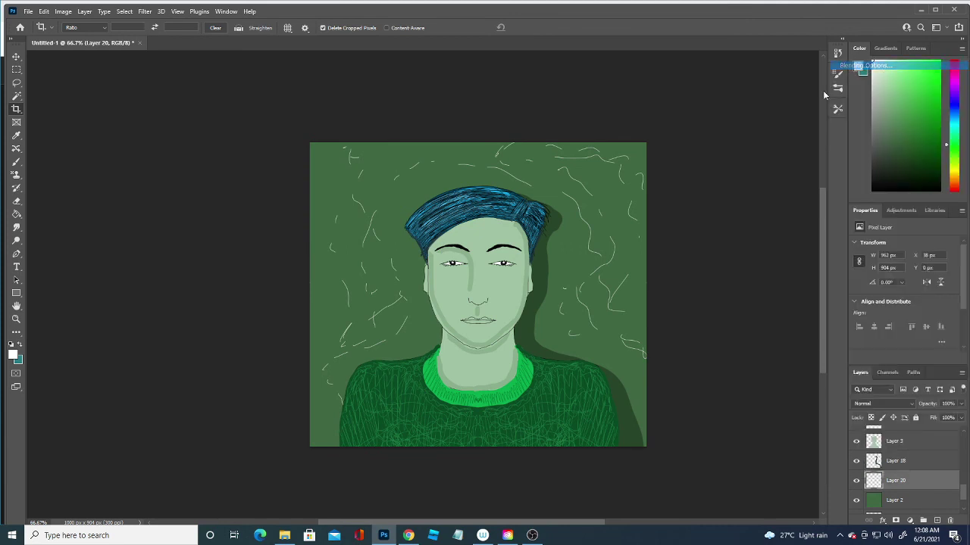
{"action": "left_click", "coordinate": [543, 145]}
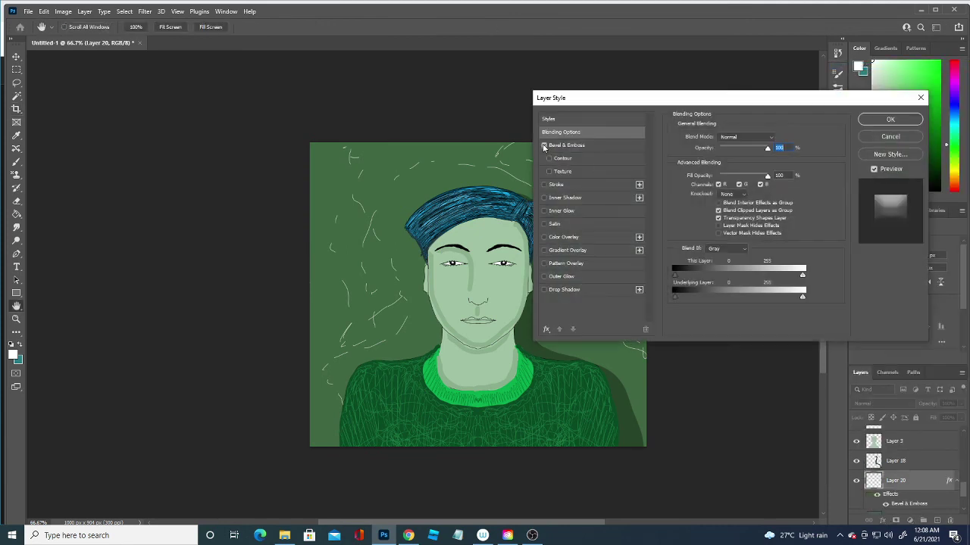
{"action": "left_click", "coordinate": [544, 185]}
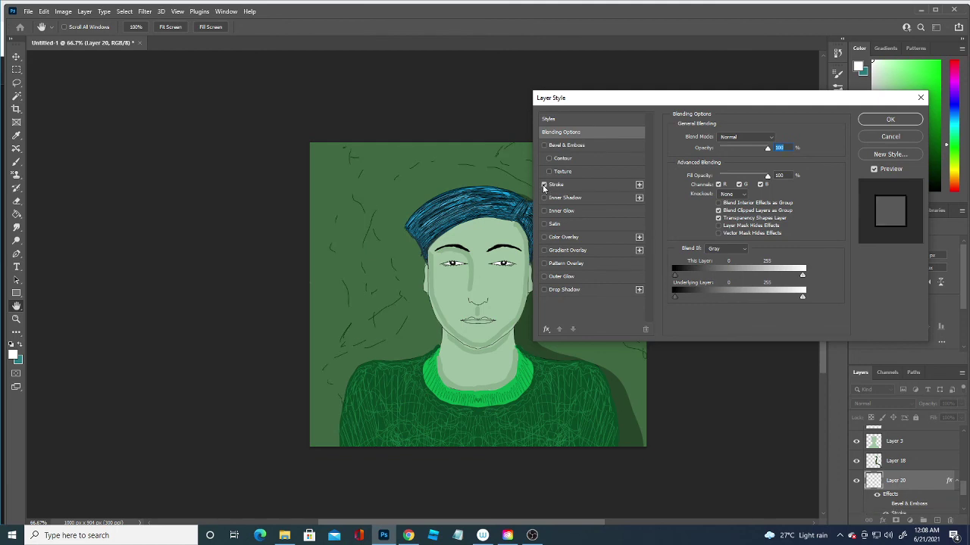
{"action": "left_click_drag", "start_coordinate": [597, 103], "coordinate": [665, 176]}
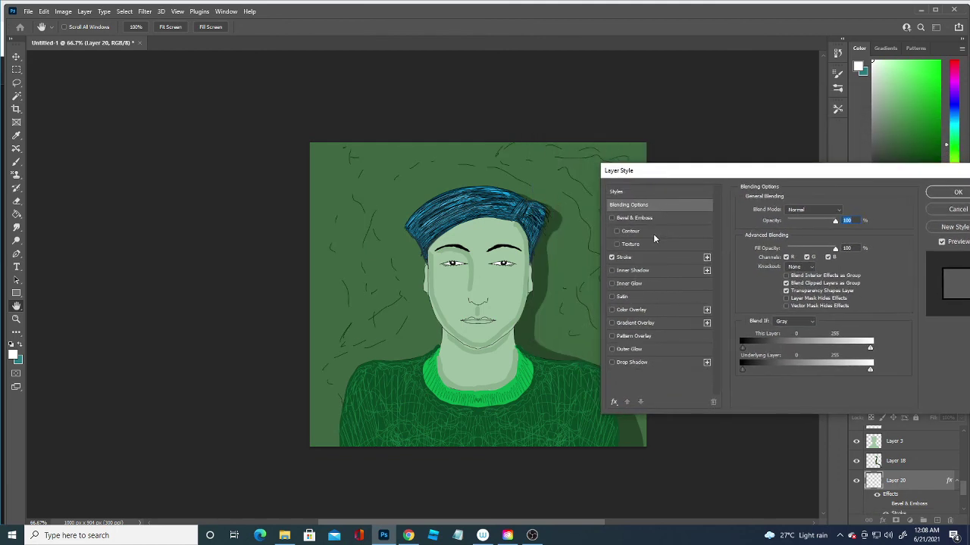
{"action": "left_click", "coordinate": [612, 258]}
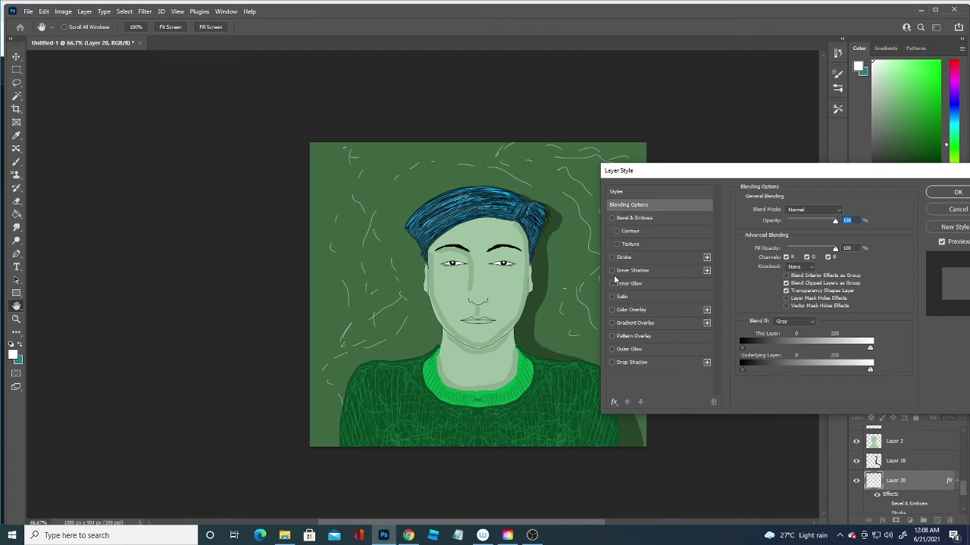
{"action": "left_click", "coordinate": [613, 363]}
{"action": "left_click", "coordinate": [639, 363]}
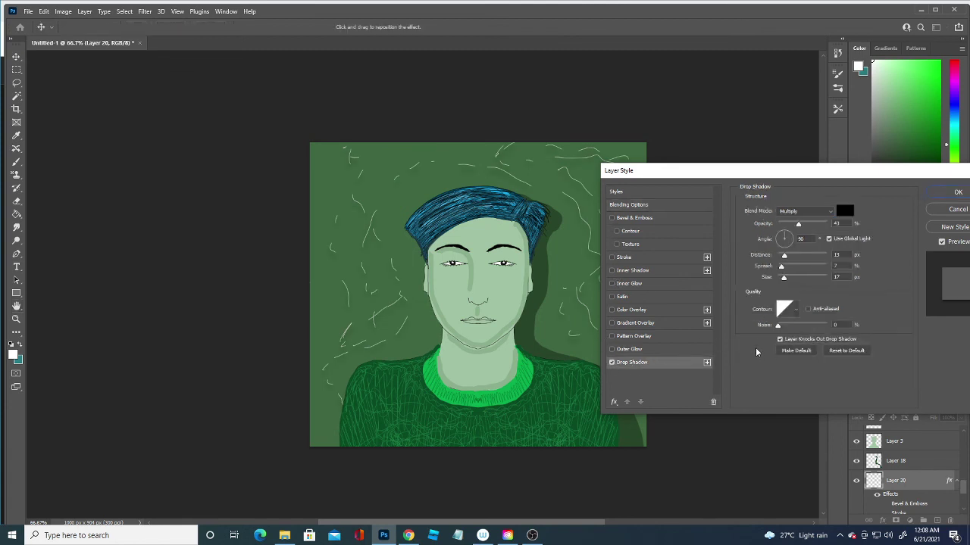
{"action": "left_click_drag", "start_coordinate": [787, 281], "coordinate": [794, 257]}
{"action": "left_click", "coordinate": [785, 278]}
{"action": "left_click", "coordinate": [927, 196]}
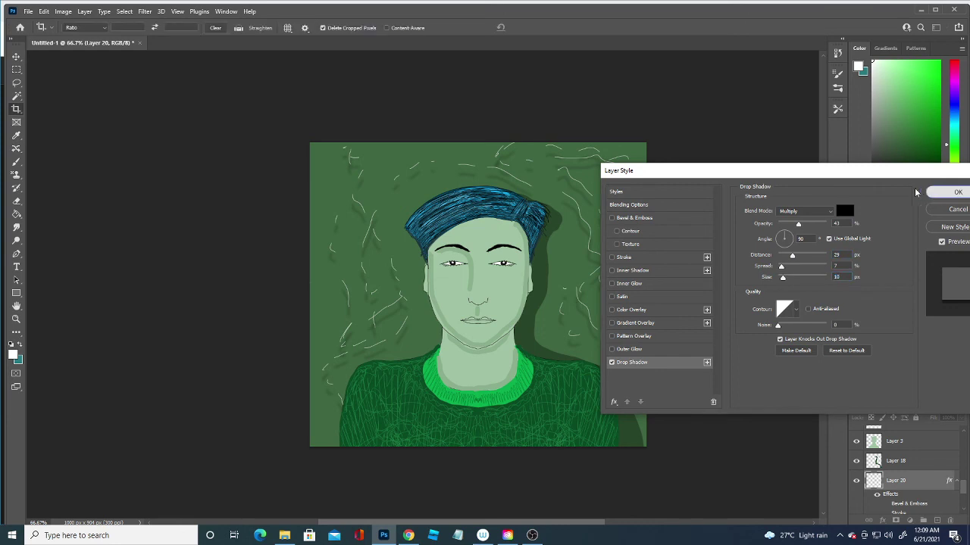
{"action": "left_click", "coordinate": [16, 57]}
Select Layer 20 and clear the stray selection.
{"action": "left_click", "coordinate": [194, 213]}
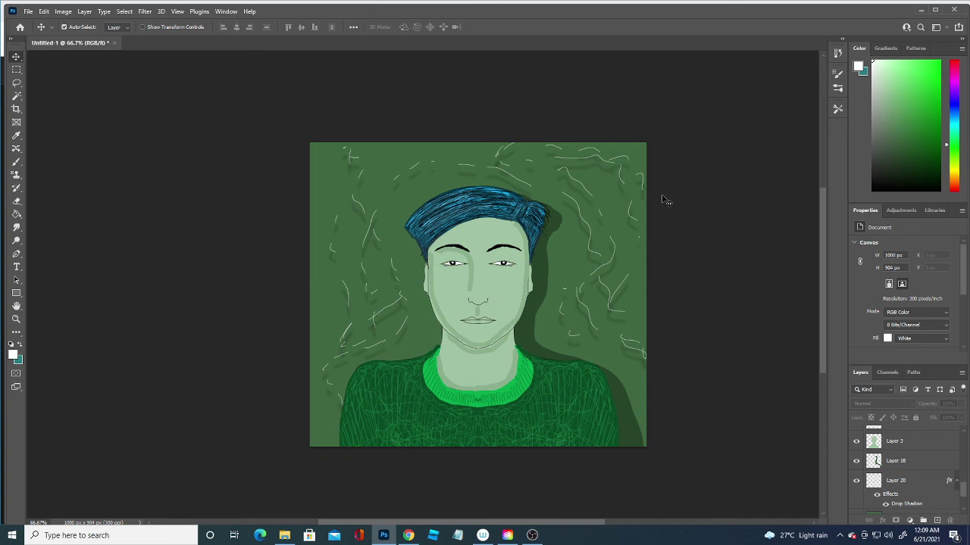
{"action": "left_click", "coordinate": [16, 69]}
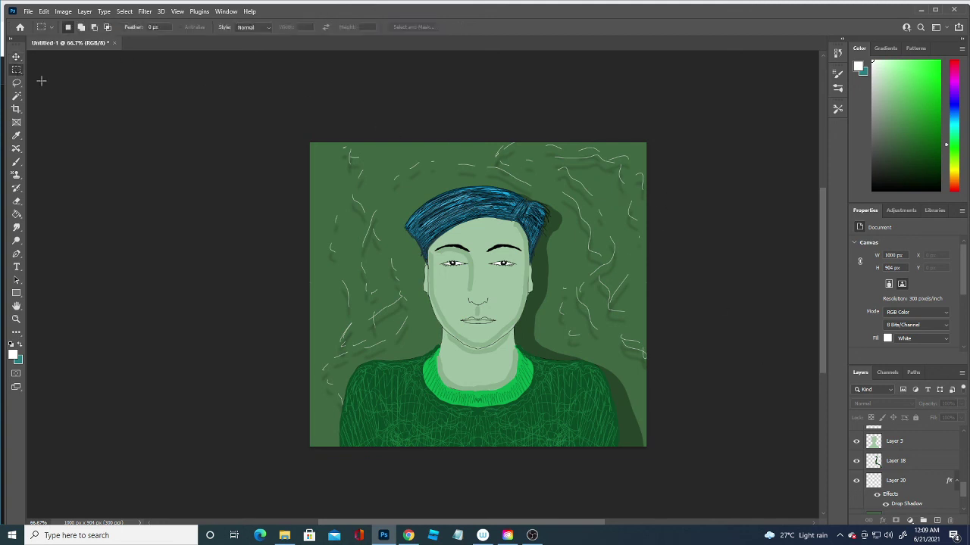
{"action": "right_click", "coordinate": [574, 199]}
{"action": "left_click", "coordinate": [584, 174]}
{"action": "scroll", "coordinate": [965, 498], "scroll_direction": "down", "scroll_amount": 1}
{"action": "scroll", "coordinate": [965, 498], "scroll_direction": "down", "scroll_amount": 1}
{"action": "scroll", "coordinate": [965, 498], "scroll_direction": "down", "scroll_amount": 1}
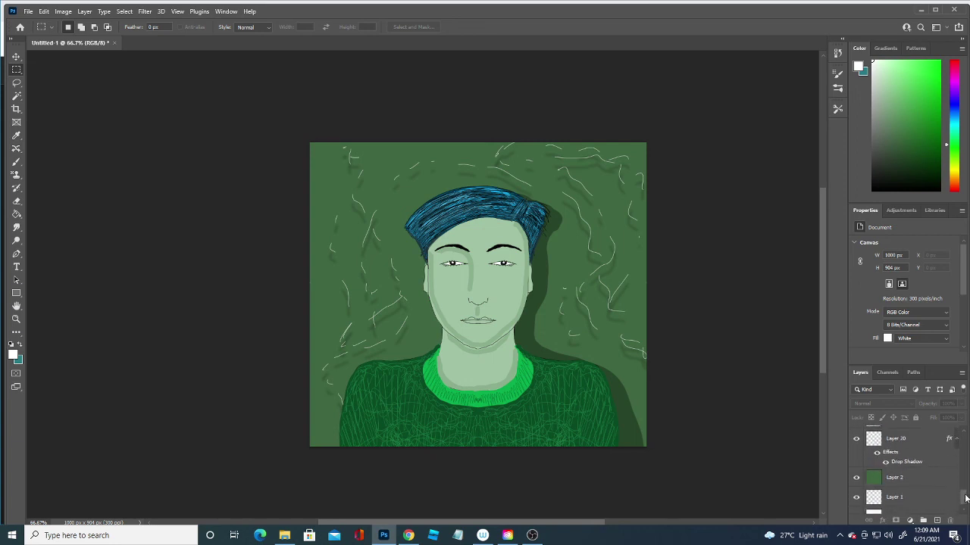
{"action": "scroll", "coordinate": [965, 498], "scroll_direction": "down", "scroll_amount": 1}
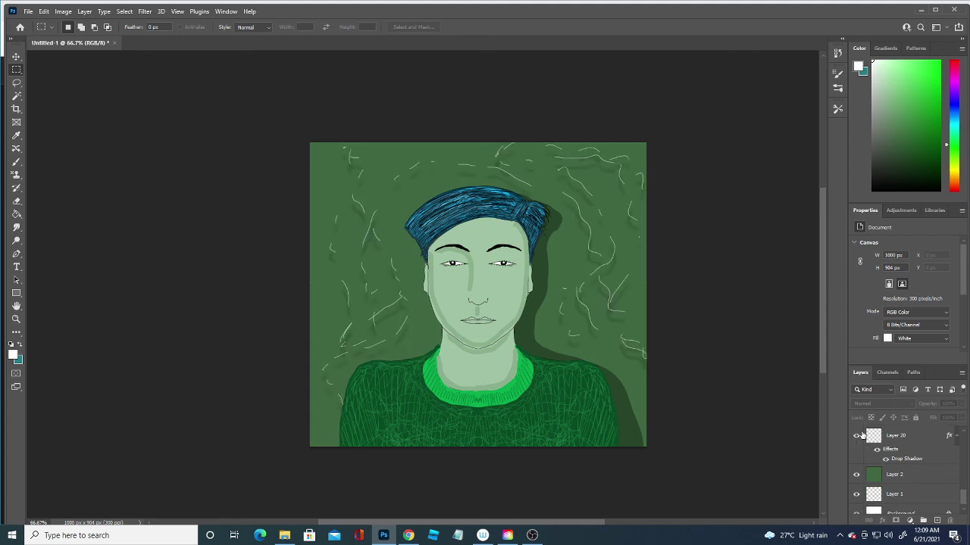
{"action": "left_click", "coordinate": [908, 436]}
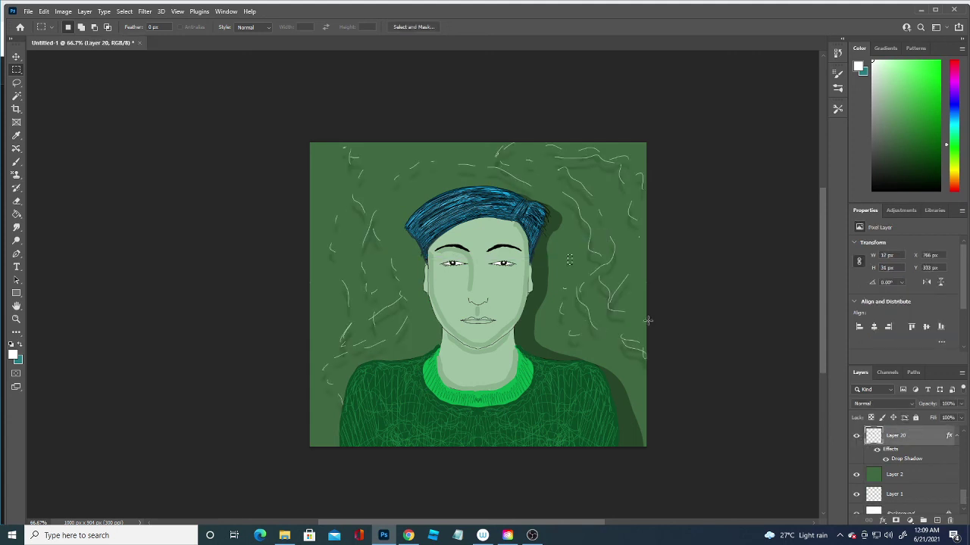
{"action": "key", "text": "ctrl+d"}
Paint three more short white lines at the upper left, right and left edge.
{"action": "left_click", "coordinate": [16, 162]}
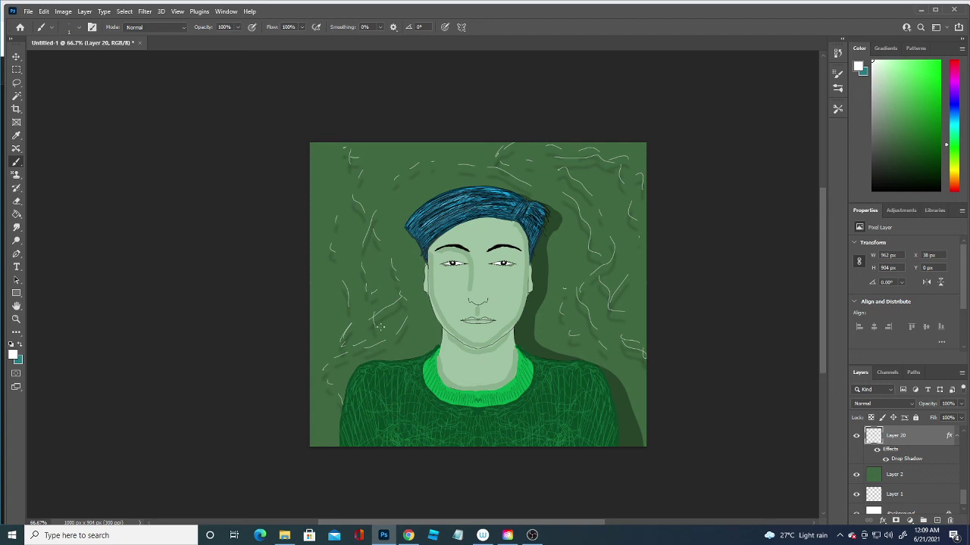
{"action": "left_click_drag", "start_coordinate": [328, 188], "coordinate": [324, 161]}
{"action": "left_click_drag", "start_coordinate": [634, 291], "coordinate": [636, 303]}
{"action": "left_click_drag", "start_coordinate": [326, 404], "coordinate": [330, 443]}
Move Layer 20 up the stack to sit directly above Layer 19.
{"action": "left_click", "coordinate": [856, 435]}
{"action": "left_click", "coordinate": [856, 435]}
{"action": "left_click_drag", "start_coordinate": [902, 442], "coordinate": [904, 254]}
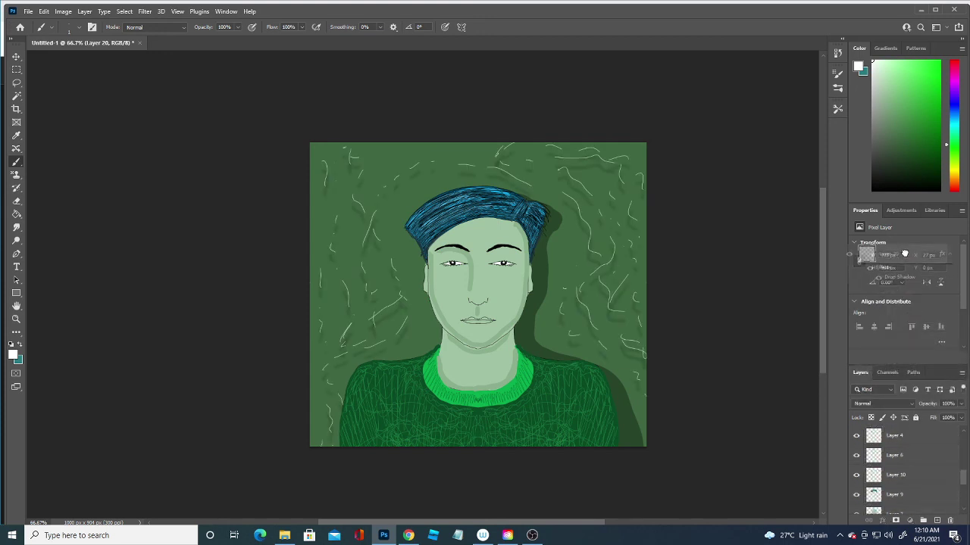
{"action": "left_click_drag", "start_coordinate": [904, 254], "coordinate": [913, 436]}
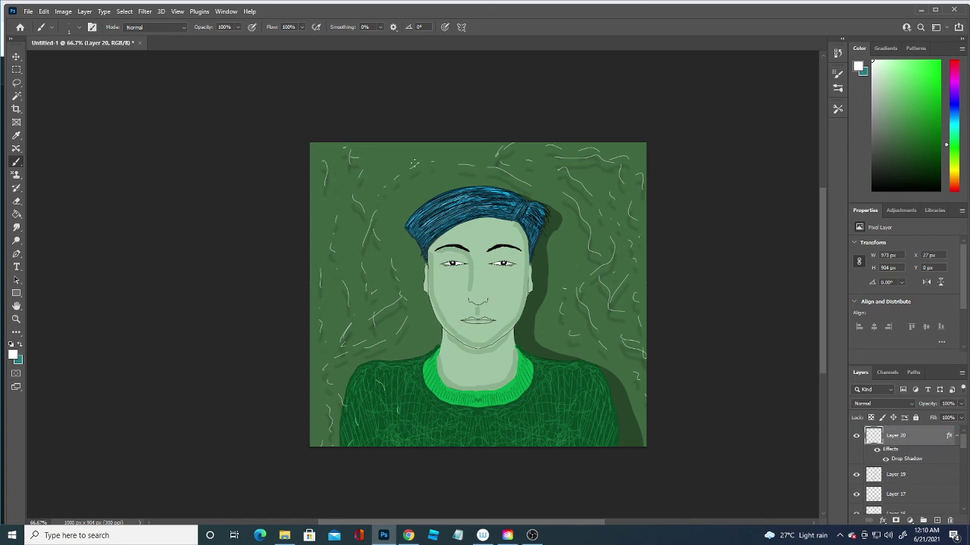
Free-transform Layer 20's white squiggles to 872 × 810 px, leaving the left and top edges clear.
{"action": "left_click", "coordinate": [16, 57]}
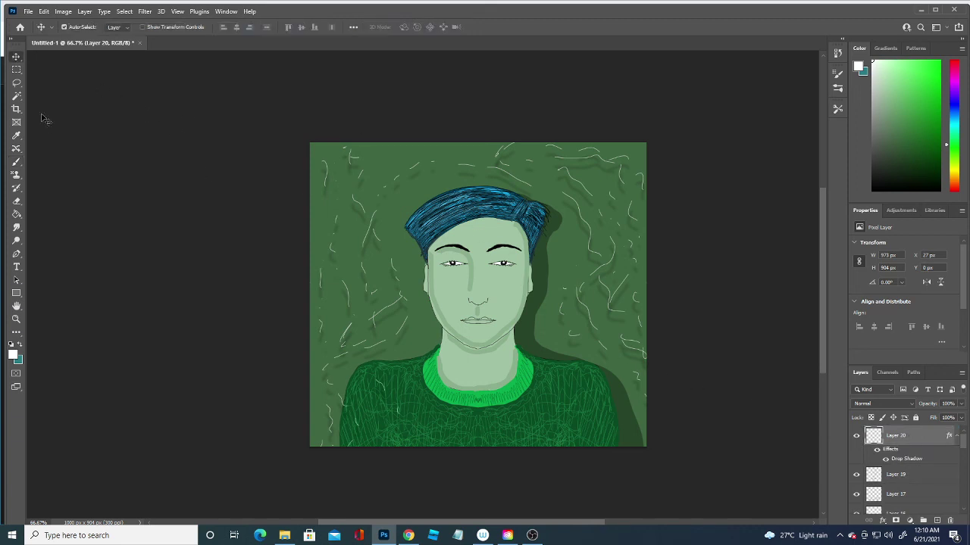
{"action": "left_click", "coordinate": [16, 69]}
{"action": "right_click", "coordinate": [397, 225]}
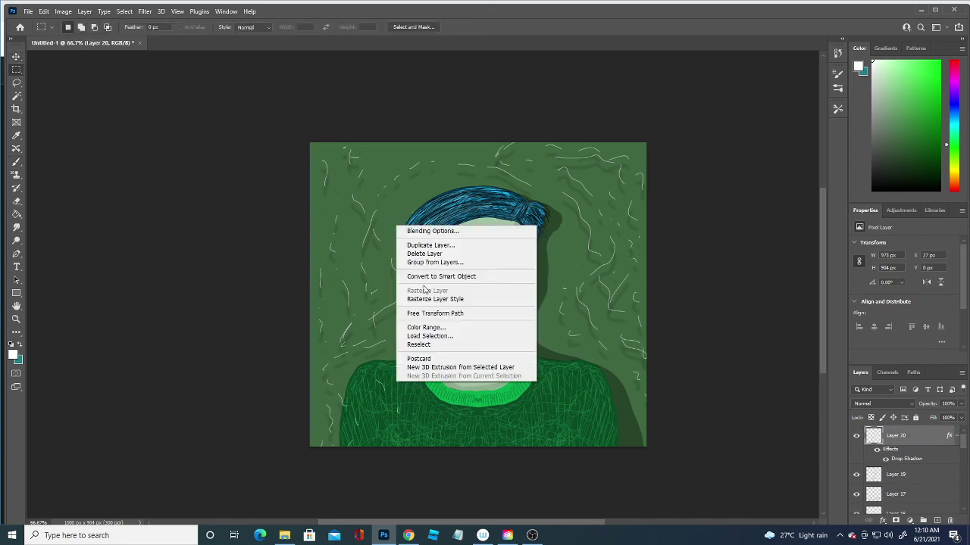
{"action": "left_click", "coordinate": [432, 313]}
{"action": "mouse_move", "coordinate": [310, 144]}
{"action": "left_mouse_down"}
{"action": "mouse_move", "coordinate": [573, 359]}
{"action": "mouse_move", "coordinate": [234, 64]}
{"action": "mouse_move", "coordinate": [536, 438]}
{"action": "left_mouse_up"}
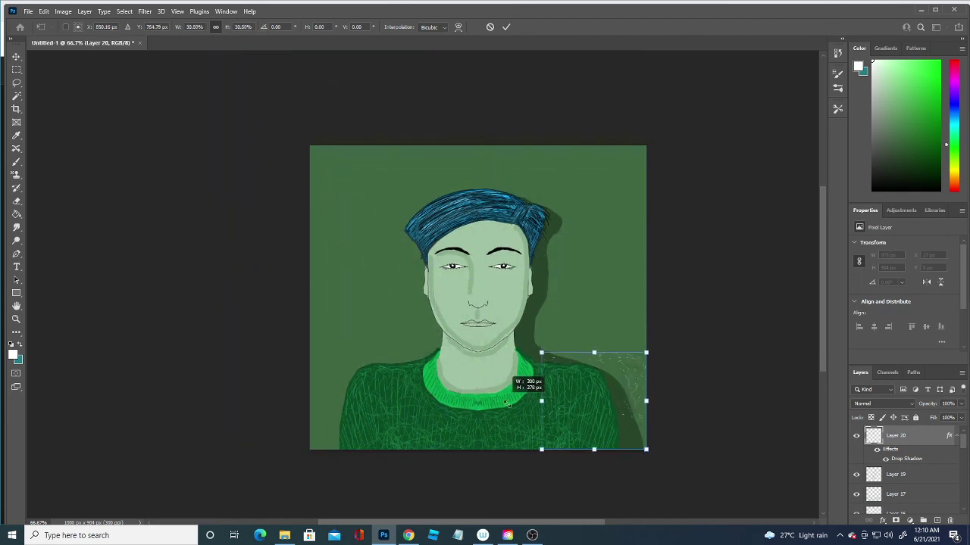
{"action": "mouse_move", "coordinate": [536, 438]}
{"action": "left_mouse_down"}
{"action": "mouse_move", "coordinate": [311, 115]}
{"action": "mouse_move", "coordinate": [291, 112]}
{"action": "mouse_move", "coordinate": [350, 182]}
{"action": "left_mouse_up"}
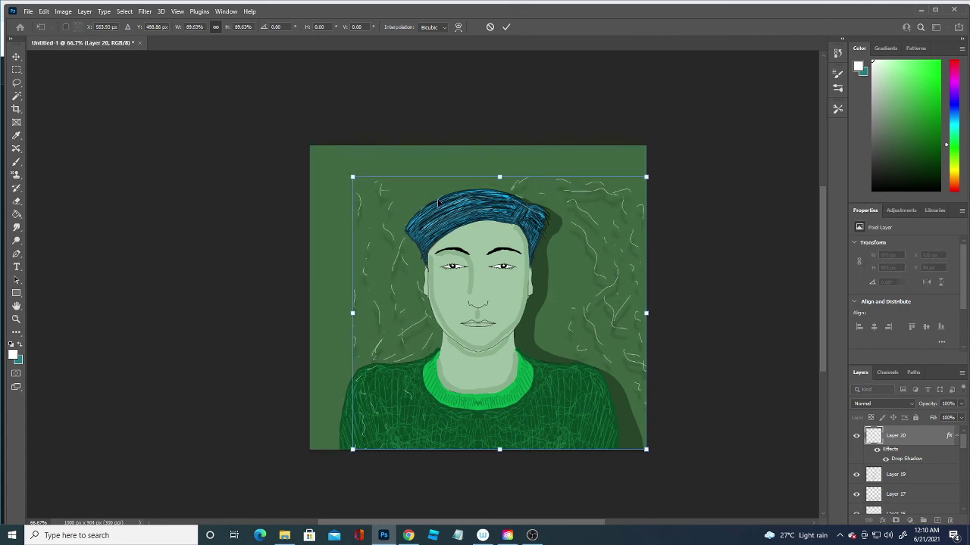
{"action": "key", "text": "Return"}
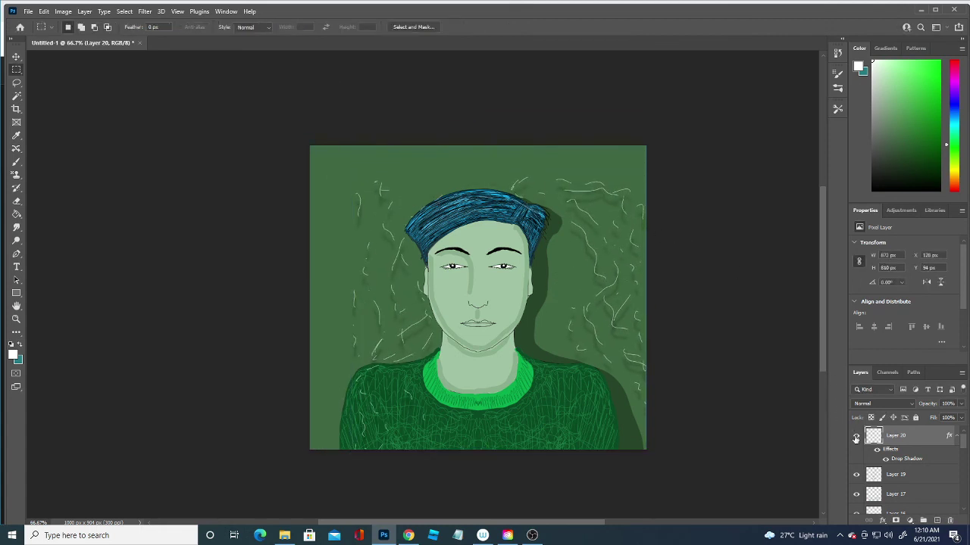
Hide Layer 20's squiggles and add a new empty layer above Layer 17.
{"action": "left_click", "coordinate": [856, 436]}
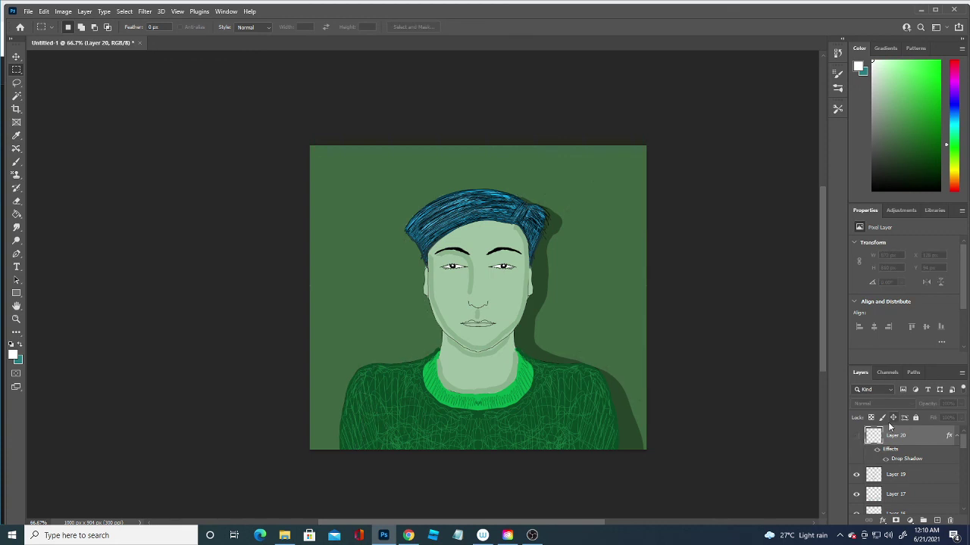
{"action": "left_click", "coordinate": [946, 496]}
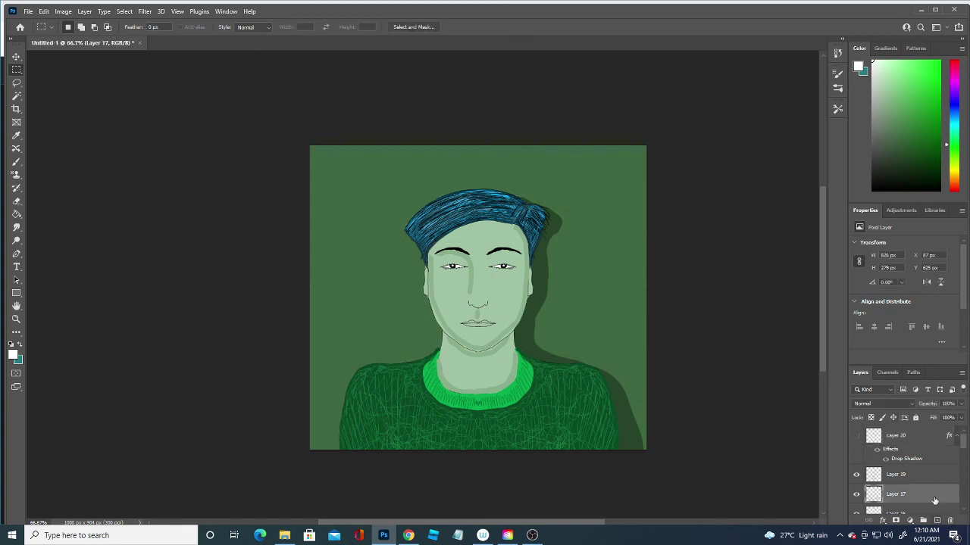
{"action": "left_click", "coordinate": [929, 436]}
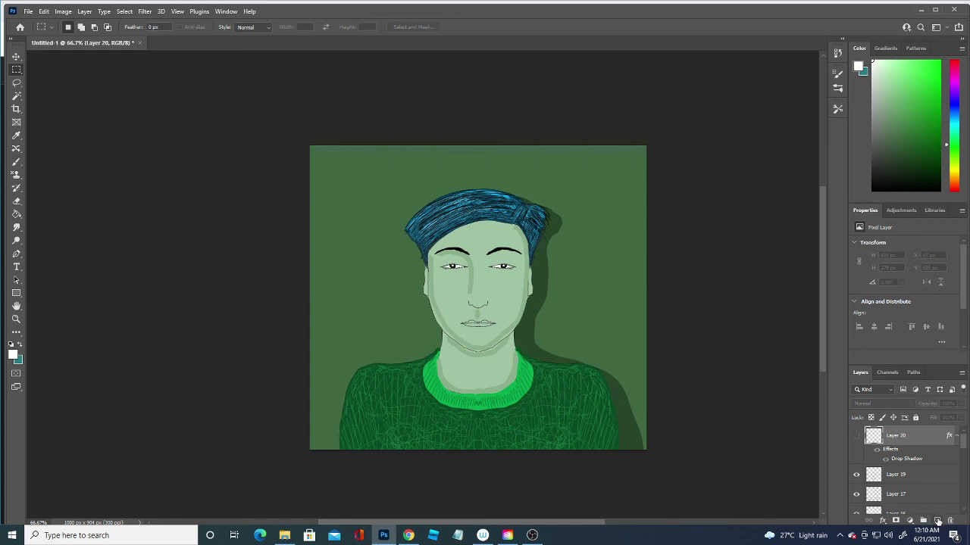
{"action": "left_click", "coordinate": [937, 520]}
Paint a white loop on the green sweater with the Brush tool on Layer 21.
{"action": "left_click", "coordinate": [16, 162]}
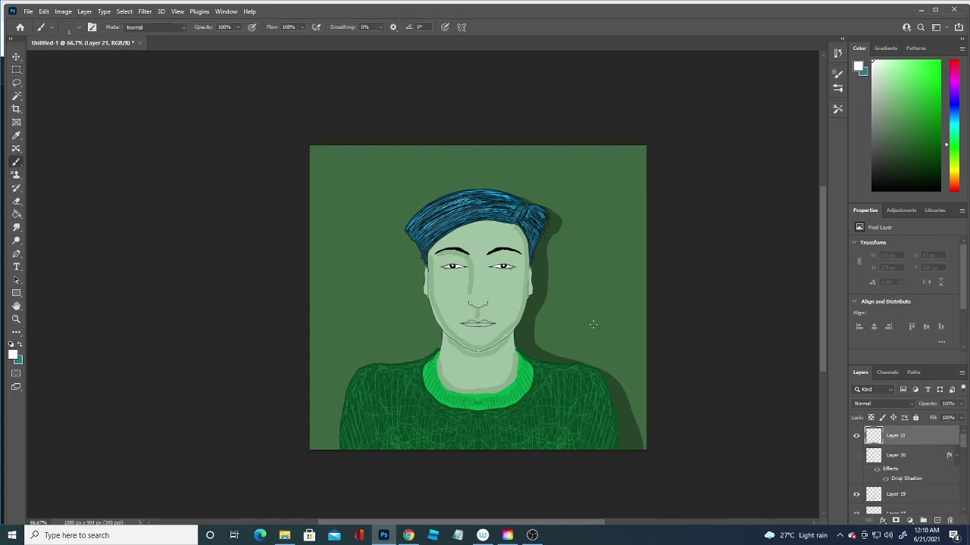
{"action": "left_click_drag", "start_coordinate": [545, 422], "coordinate": [562, 392]}
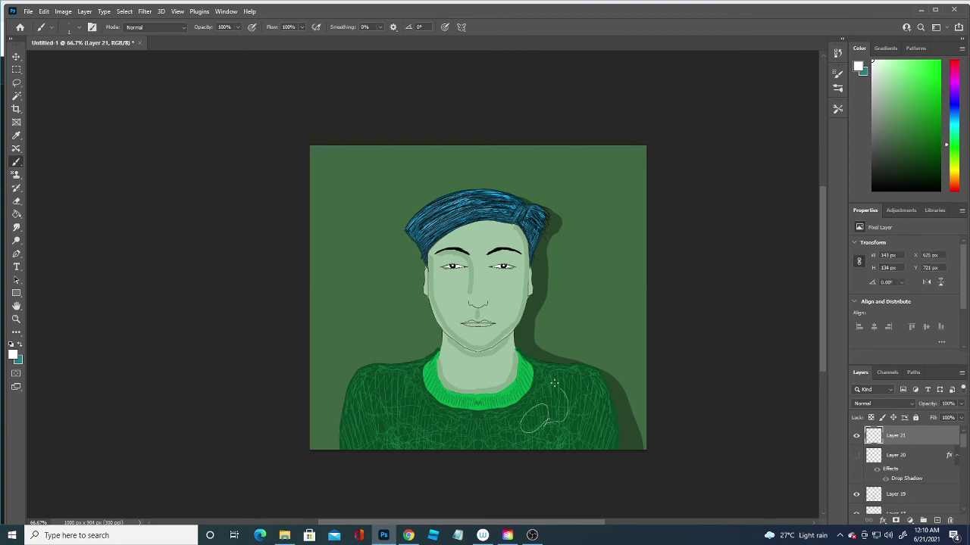
{"action": "left_click", "coordinate": [532, 535]}
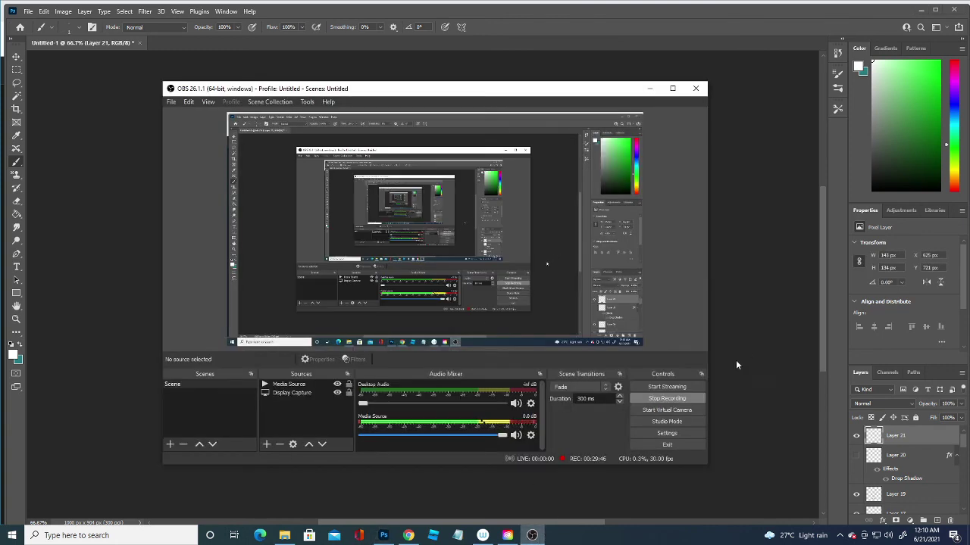